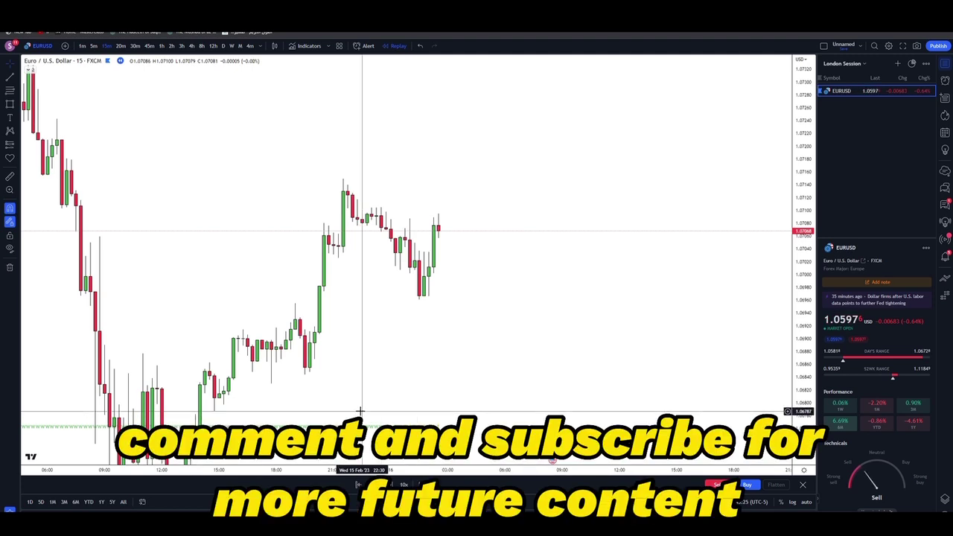
Switch the EURUSD chart to the daily timeframe and fit the recent candles in view.
drag(362, 408, 374, 399)
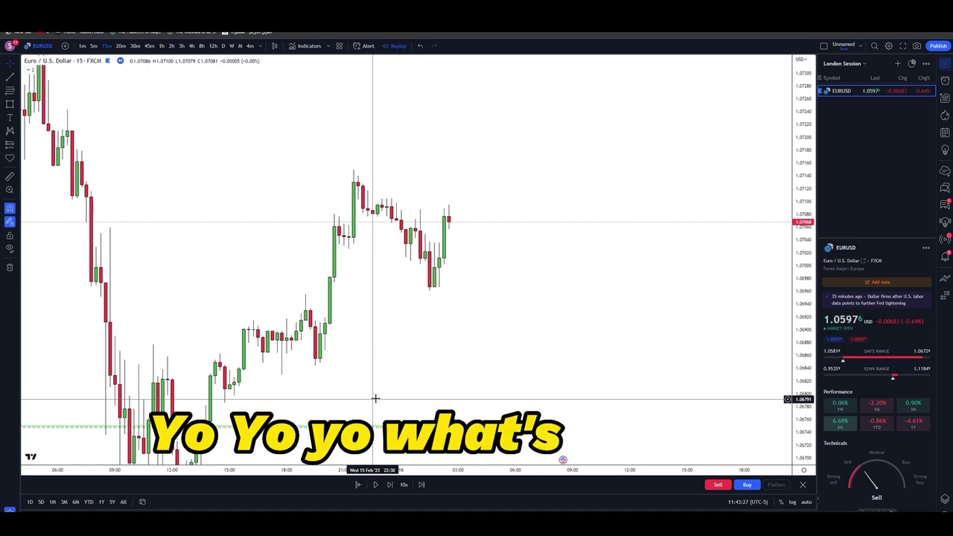
scroll(640, 365, down, 3)
drag(795, 340, 795, 397)
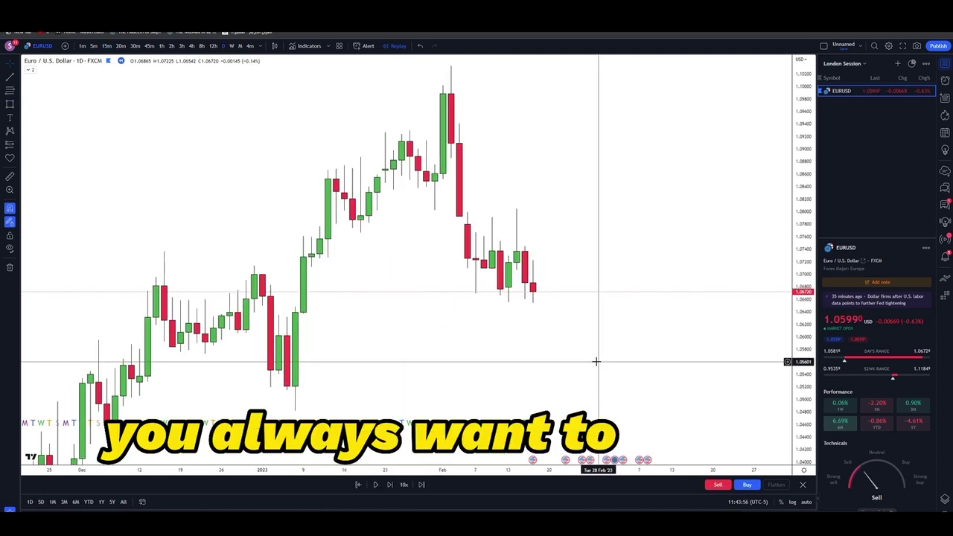
click(435, 99)
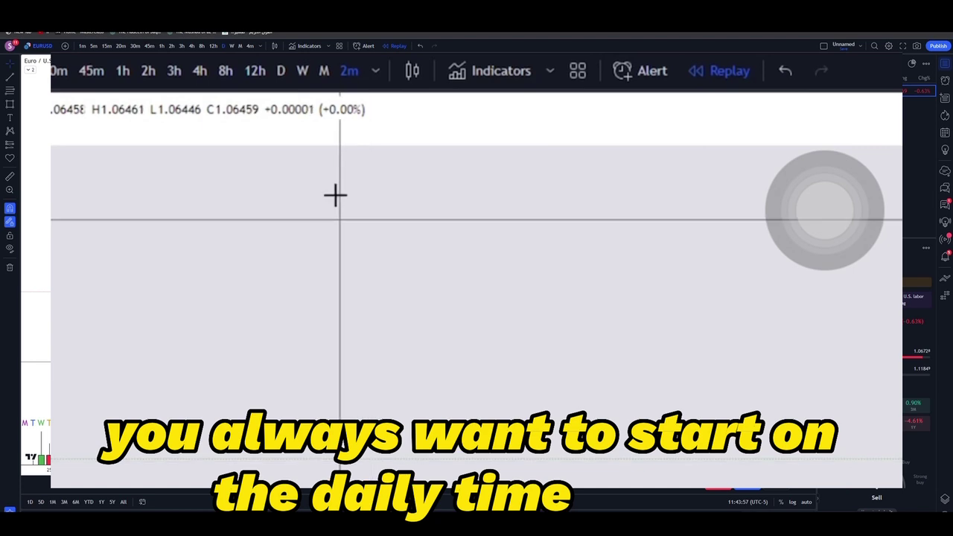
click(281, 71)
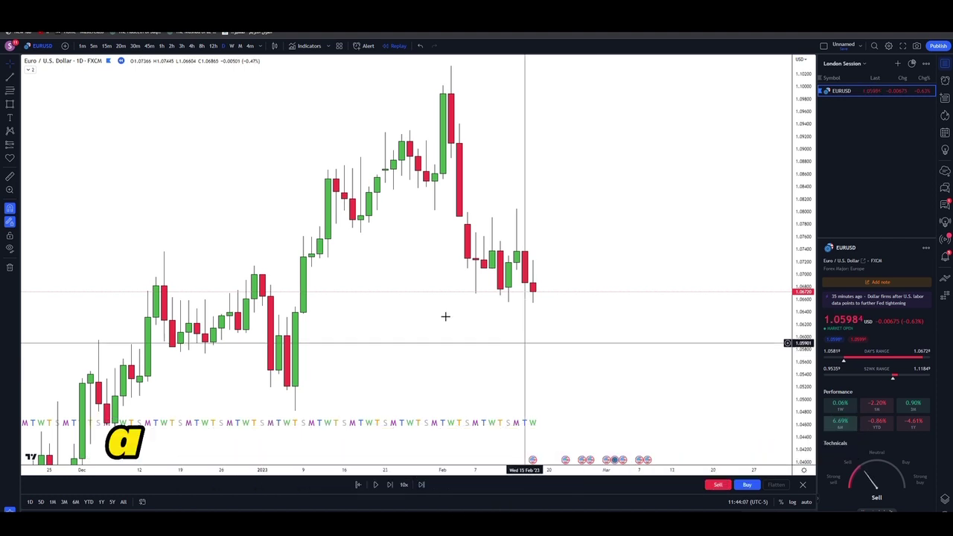
drag(814, 329, 811, 354)
drag(747, 356, 665, 352)
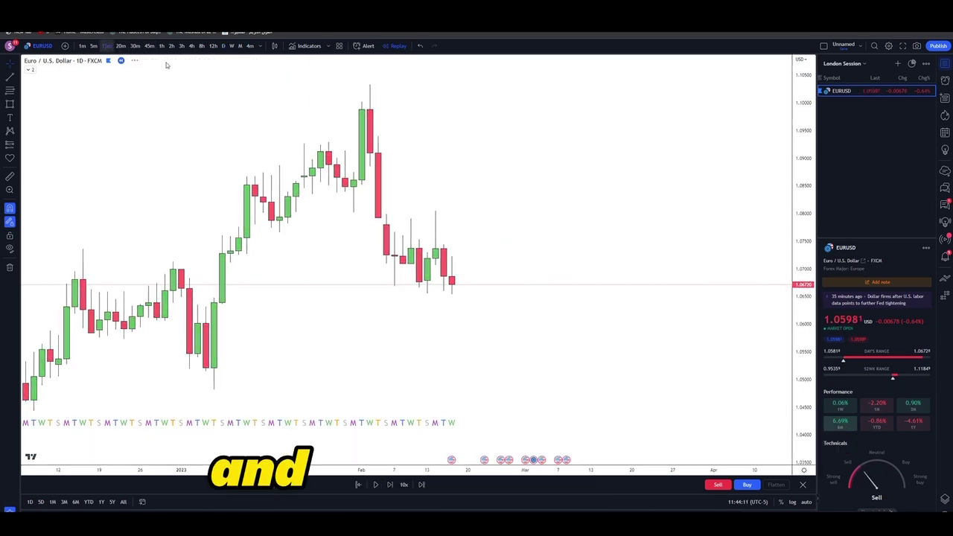
On the 15-minute chart, try a rising trend line from the 15 February low to the latest price with the magnet off, and undo it.
click(108, 46)
click(18, 106)
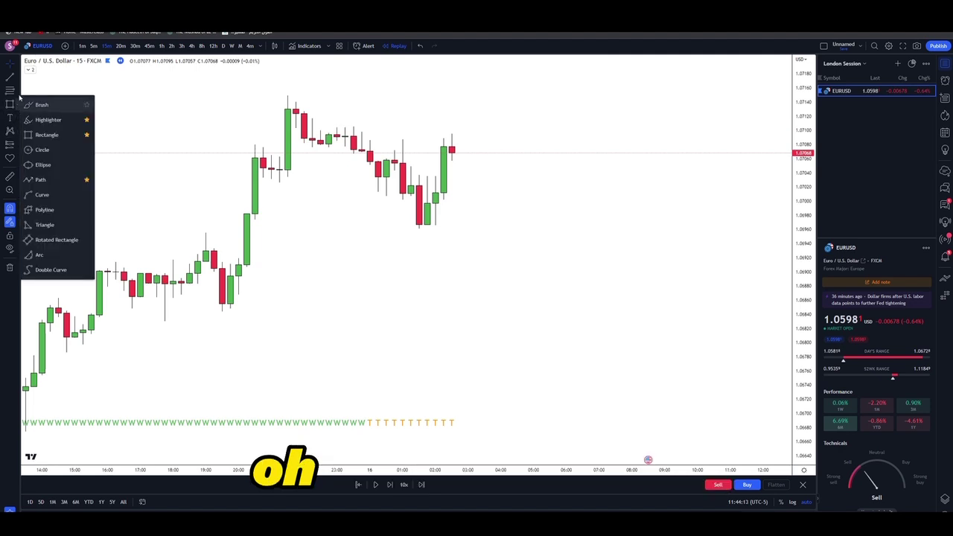
click(10, 77)
scroll(216, 277, down, 5)
click(10, 208)
click(324, 430)
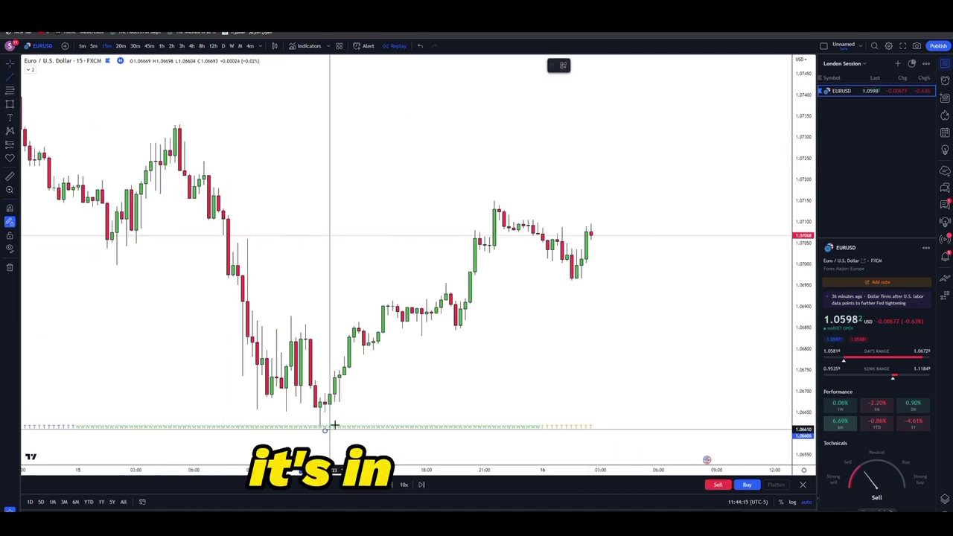
click(610, 256)
key(ctrl+z)
Try a falling trend line from the 15 February high, undo it, and return the chart to the daily timeframe.
click(179, 111)
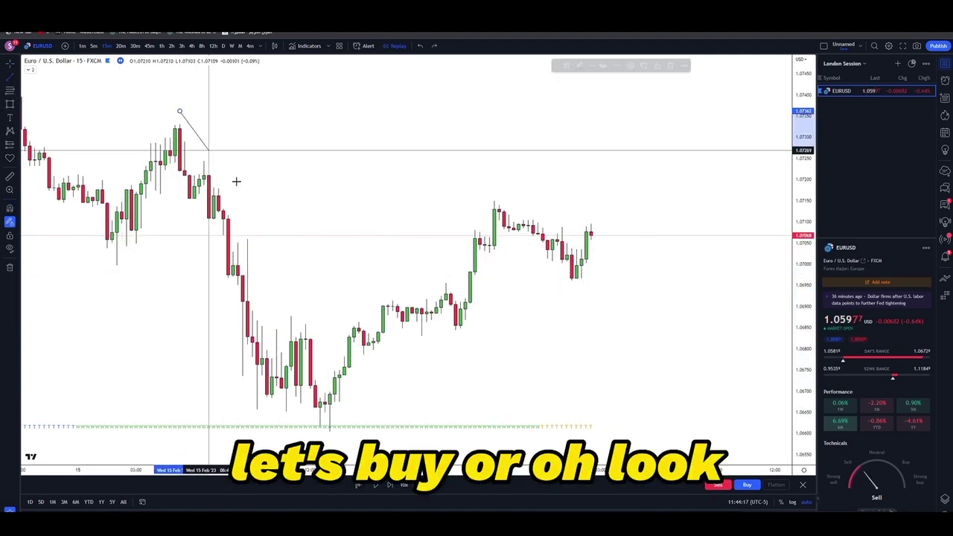
click(321, 305)
key(ctrl+z)
click(190, 46)
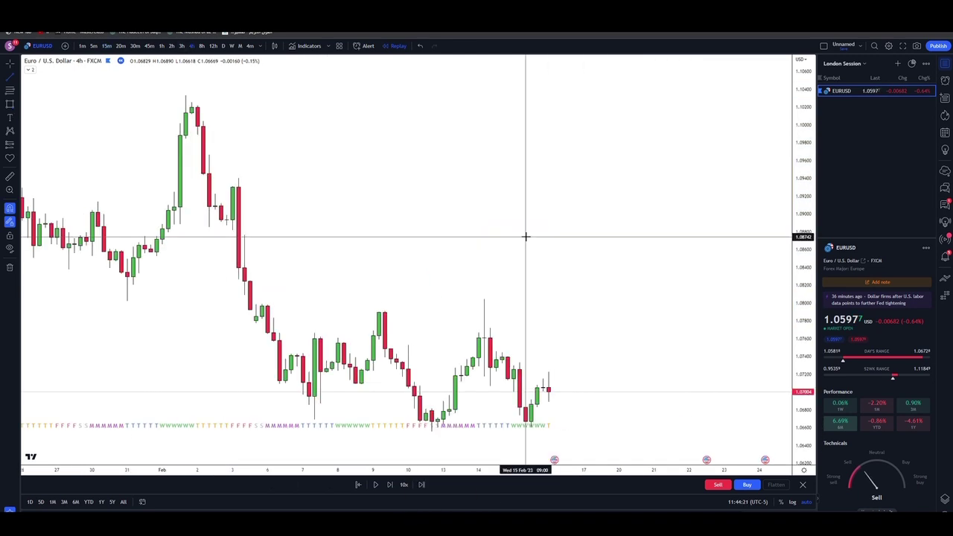
click(223, 45)
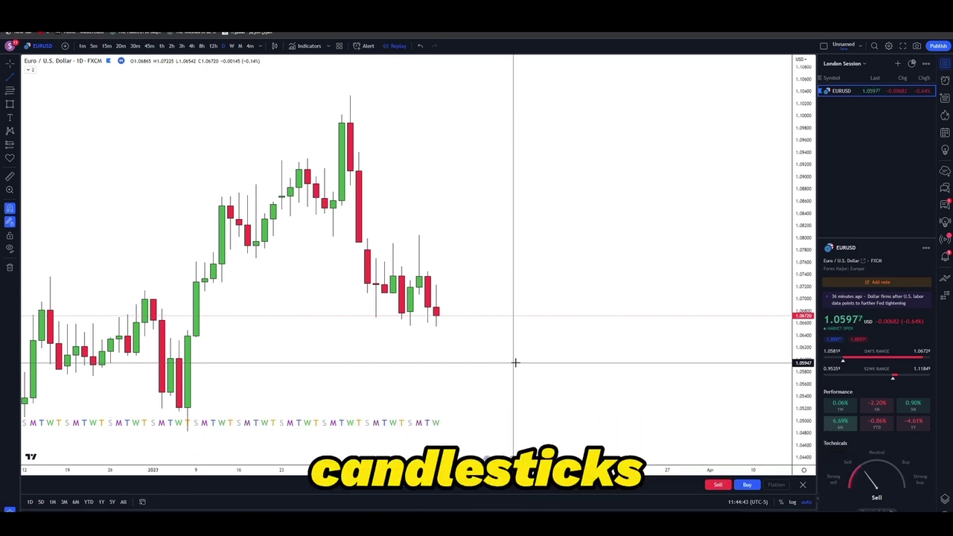
Sketch brush strokes around the February daily candles following the sharp drop, and delete them.
click(18, 106)
click(38, 112)
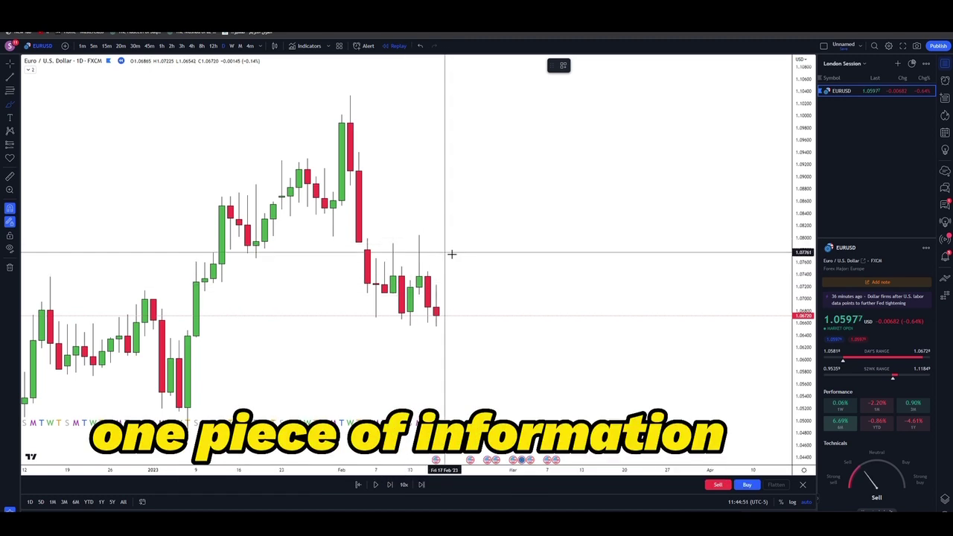
drag(470, 242, 419, 223)
key(Delete)
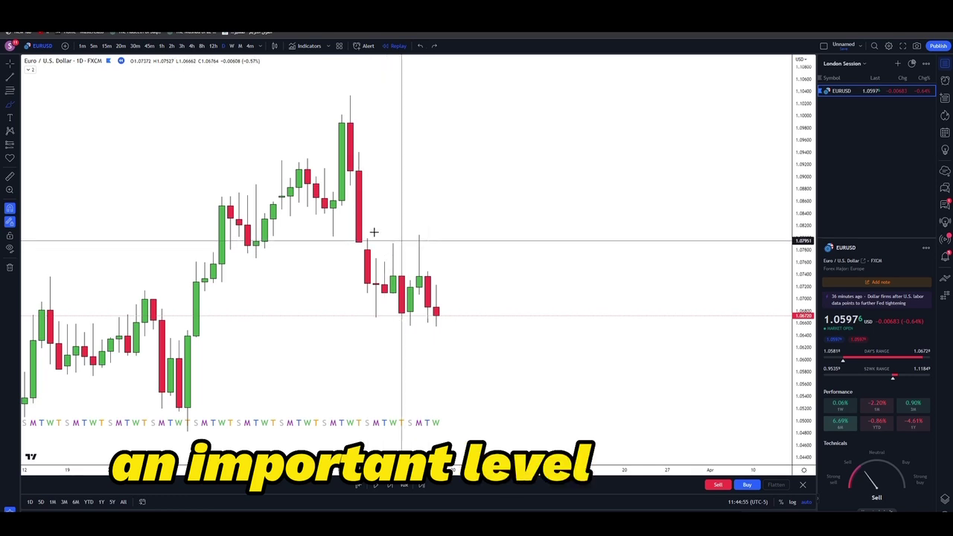
mouse_move(360, 232)
mouse_down()
mouse_move(464, 315)
mouse_move(330, 255)
mouse_up()
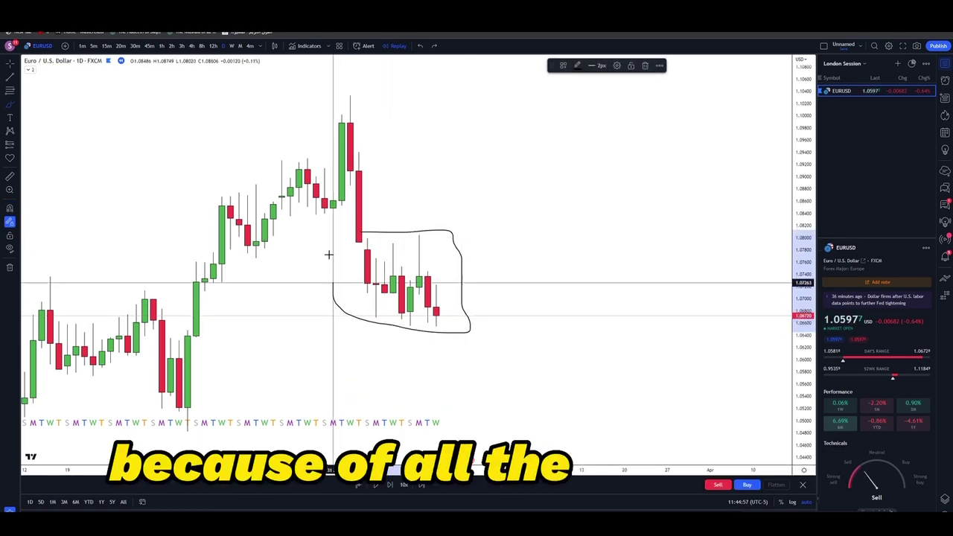
key(Delete)
Draw a rectangle between the high and open of the 6 February candle and extend it across to the latest candle.
click(19, 104)
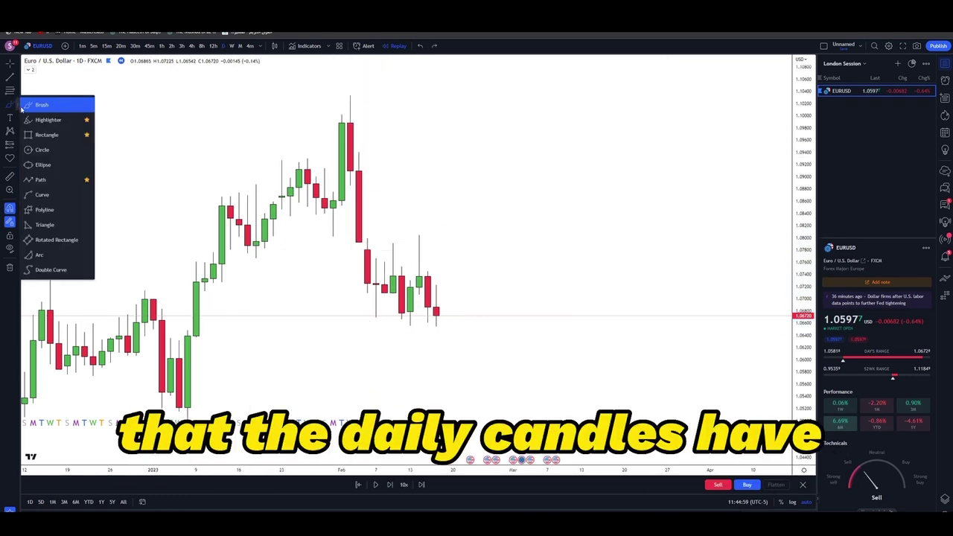
click(49, 135)
click(367, 241)
click(368, 249)
key(Escape)
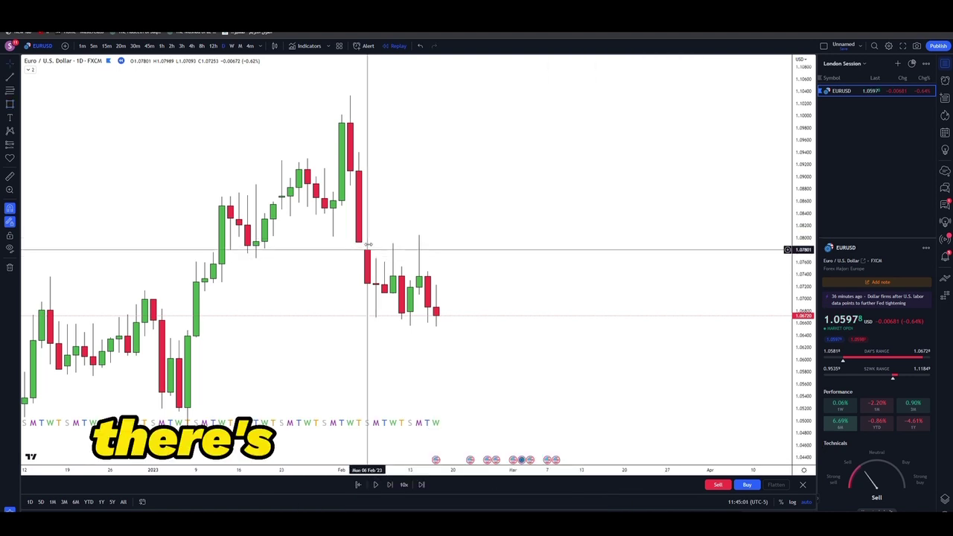
drag(368, 245, 437, 249)
click(446, 258)
Try a brush mark where the candle wicks reach into the grey February zone, and undo it.
click(19, 104)
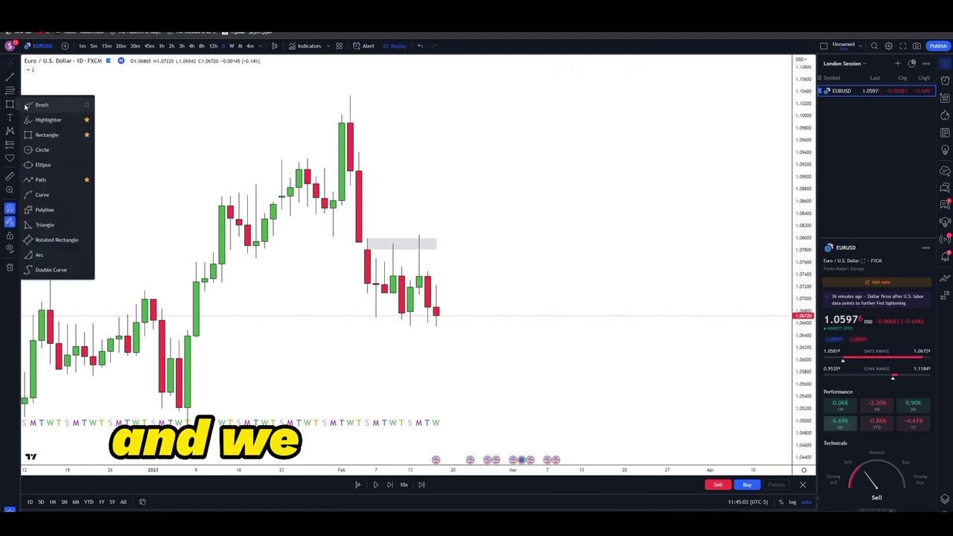
click(47, 104)
drag(396, 243, 393, 244)
key(ctrl+z)
key(ctrl+z)
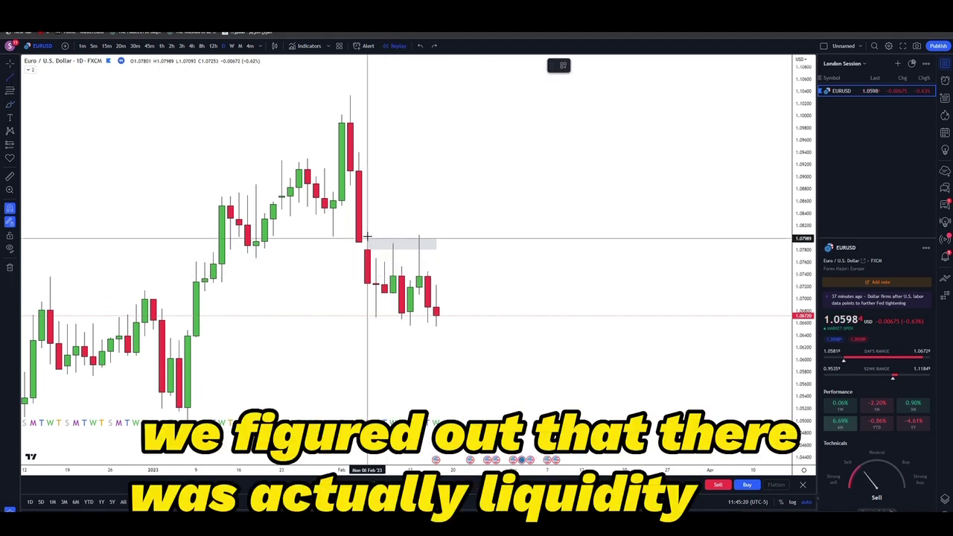
Draw a horizontal trend line along the zone's upper edge from the 6 February high to the wick that crosses it.
shift+click(420, 241)
key(Escape)
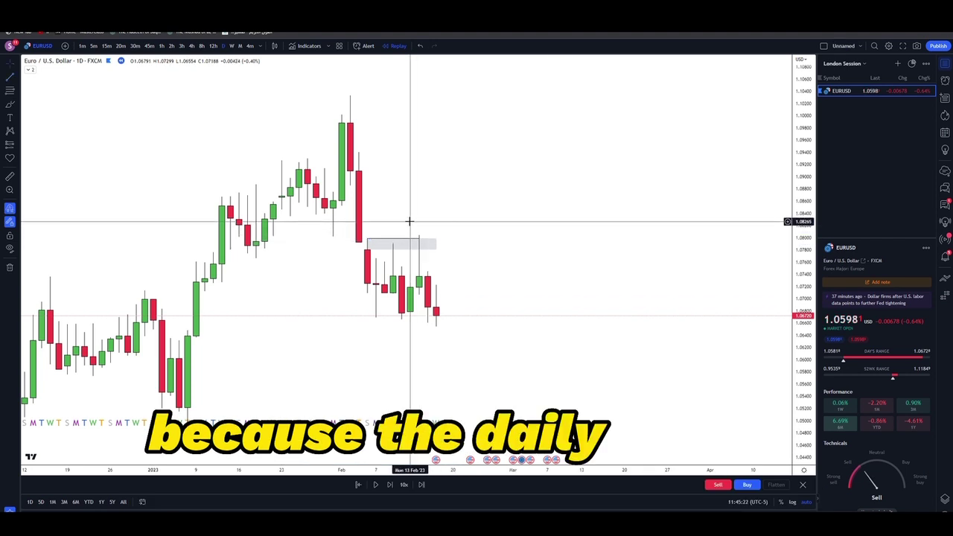
drag(410, 221, 428, 240)
click(447, 314)
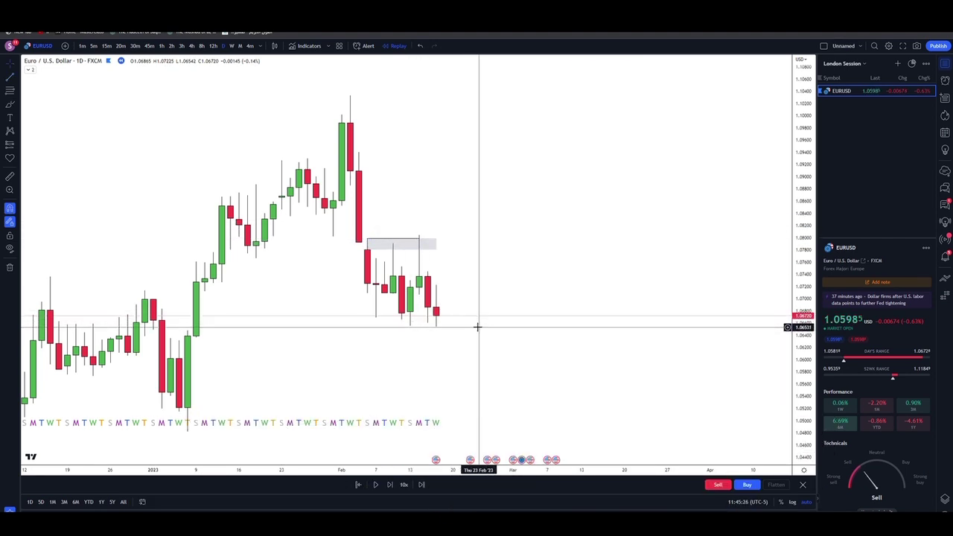
drag(801, 380, 786, 397)
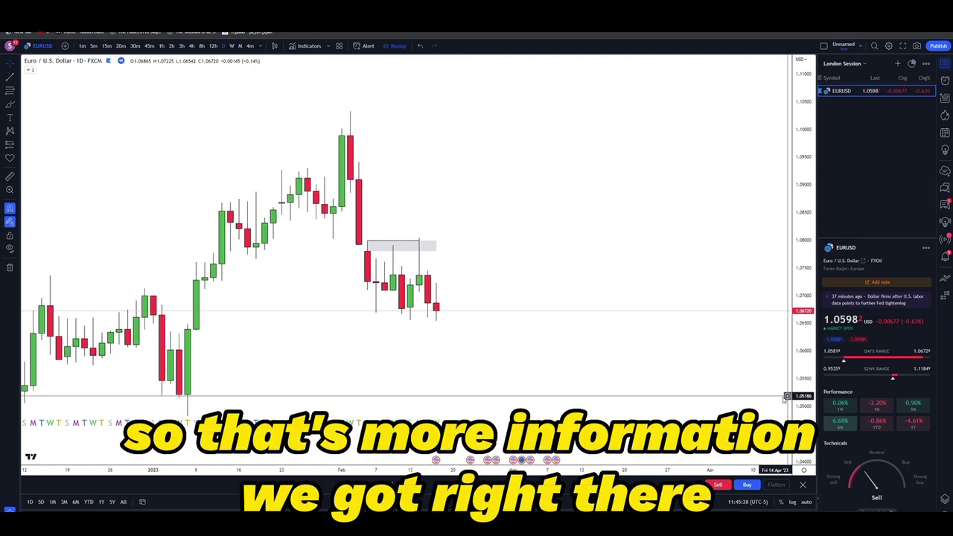
drag(712, 381, 717, 365)
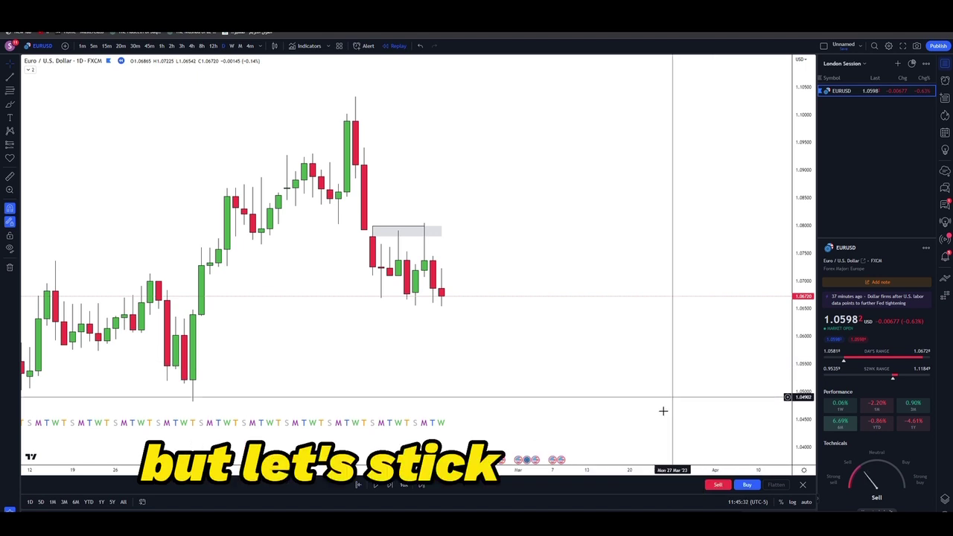
scroll(666, 412, down, 2)
drag(668, 412, 628, 397)
drag(802, 366, 801, 380)
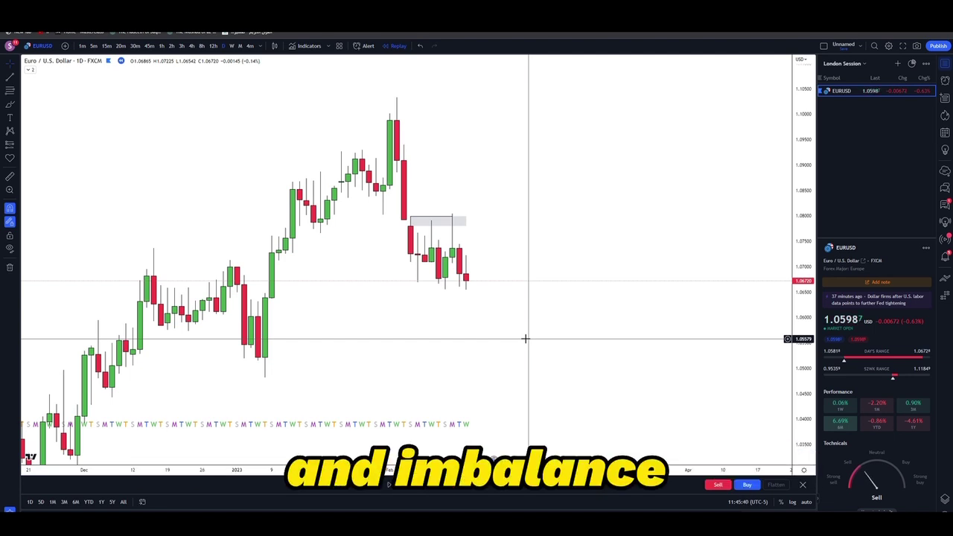
drag(525, 338, 502, 323)
Try marking the gap between the 5 January candle's high and the latest low with a parallel channel, and delete it.
click(16, 77)
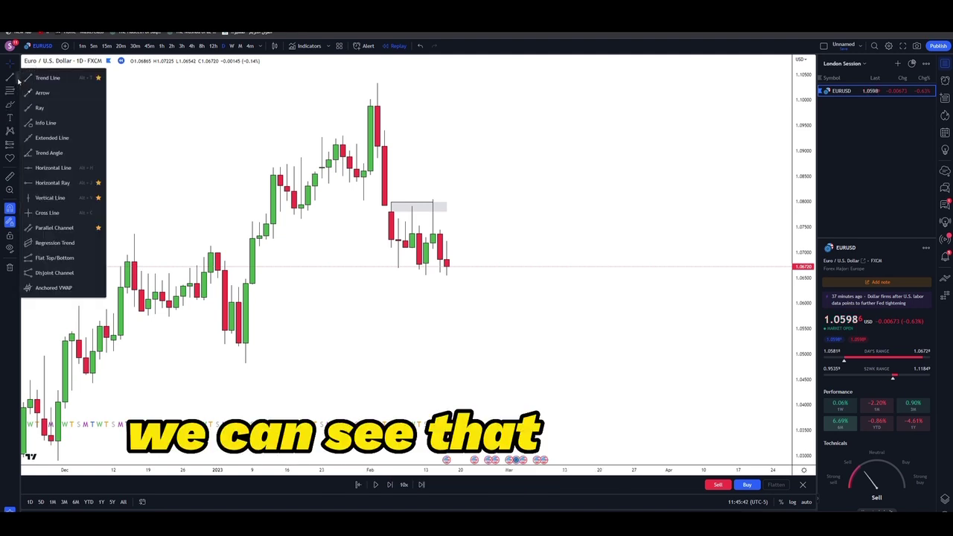
click(59, 229)
drag(238, 287, 508, 276)
key(ctrl+z)
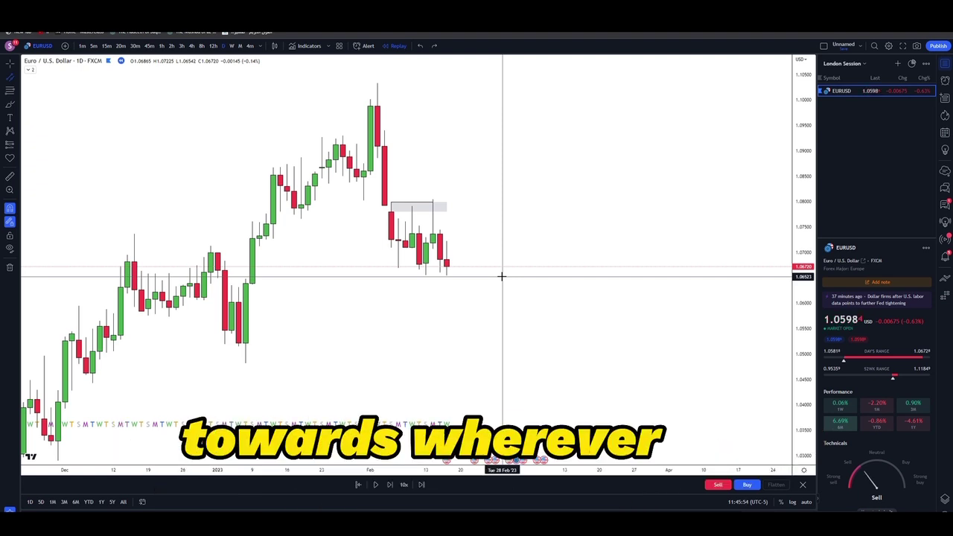
click(238, 287)
click(488, 275)
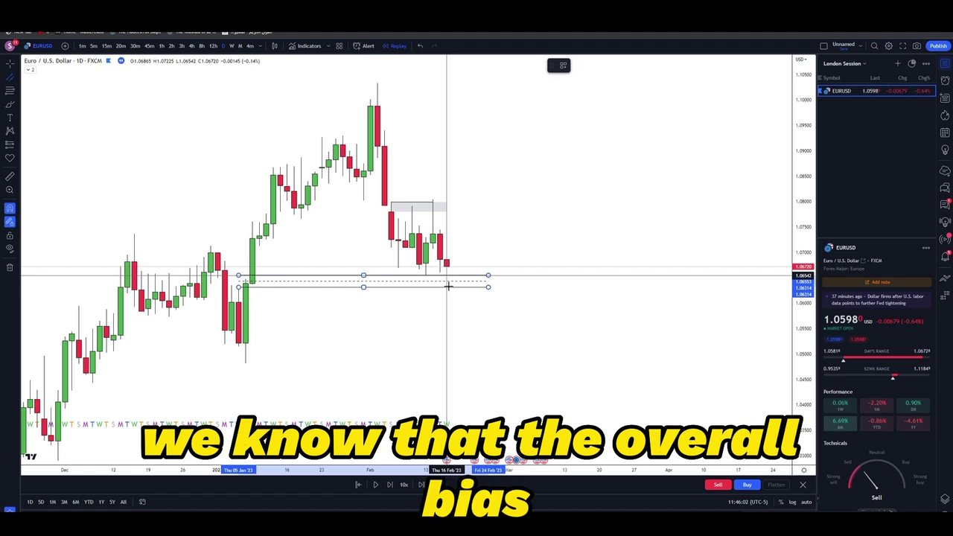
key(Delete)
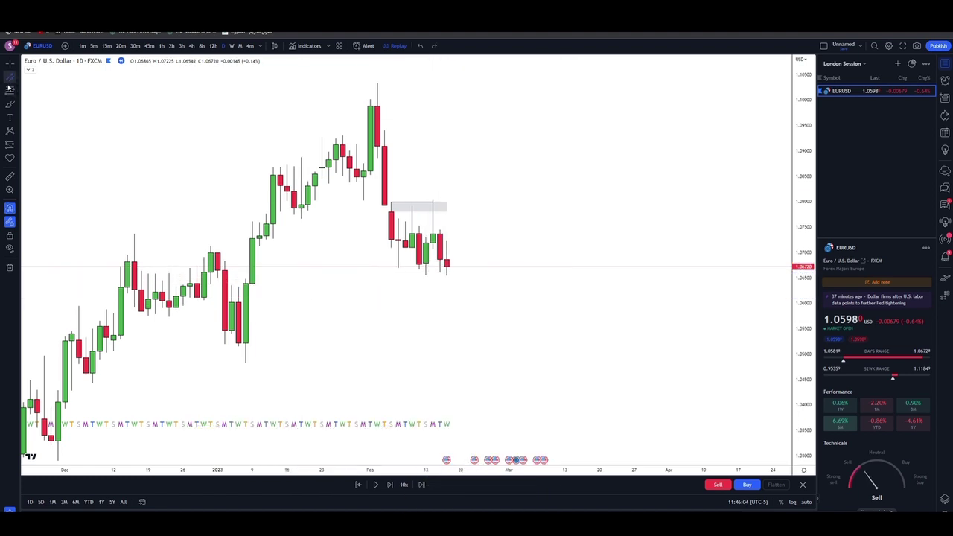
Draw a rectangle from the 5 January high to the 6 January low and extend it past the latest candle.
click(20, 107)
click(52, 132)
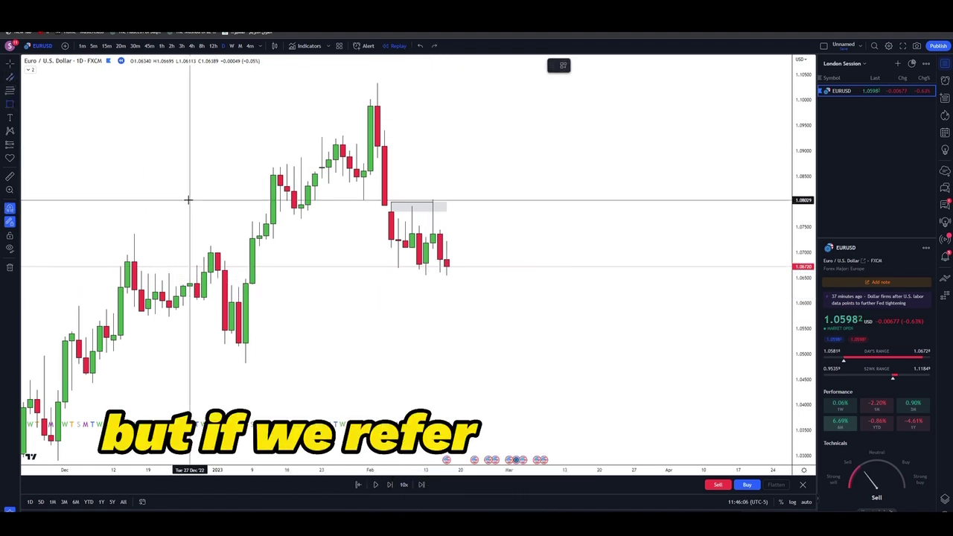
click(238, 290)
click(244, 361)
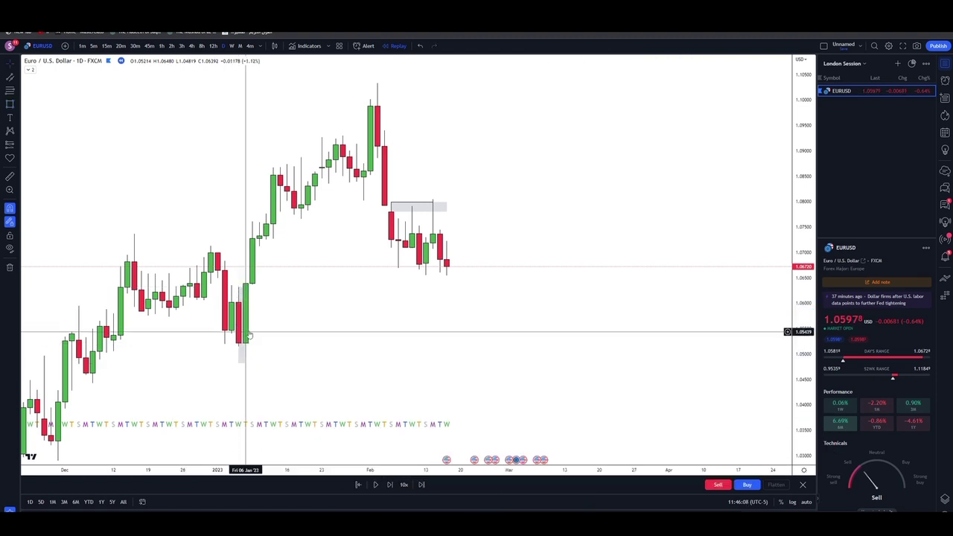
drag(246, 327, 493, 334)
click(291, 264)
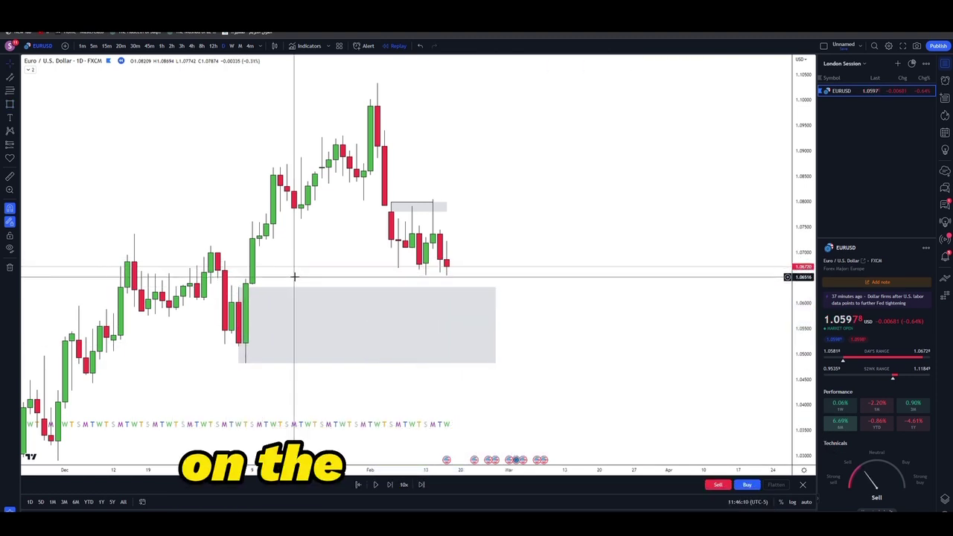
Add the text label "BEARISH" in the empty chart area beyond the latest candles, above the grey February zone.
click(20, 81)
click(35, 80)
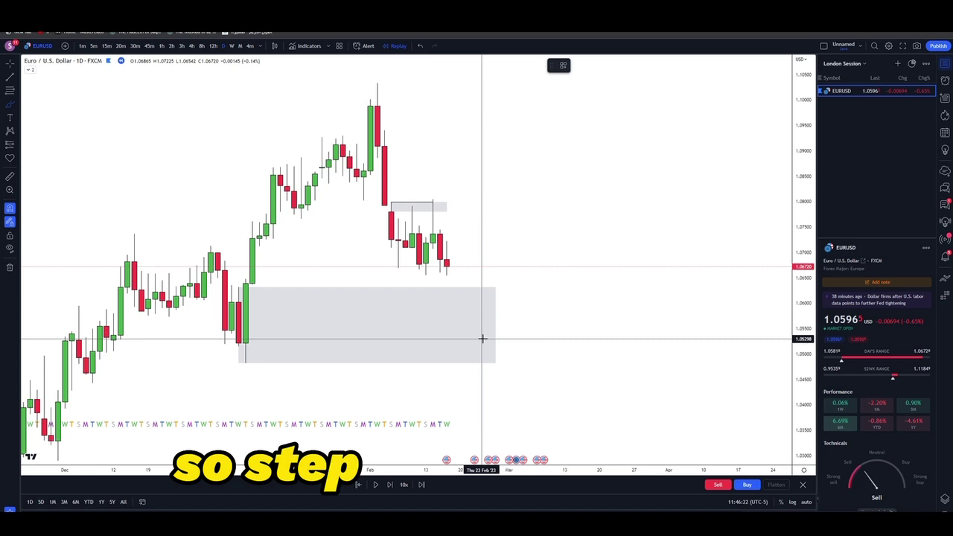
click(10, 117)
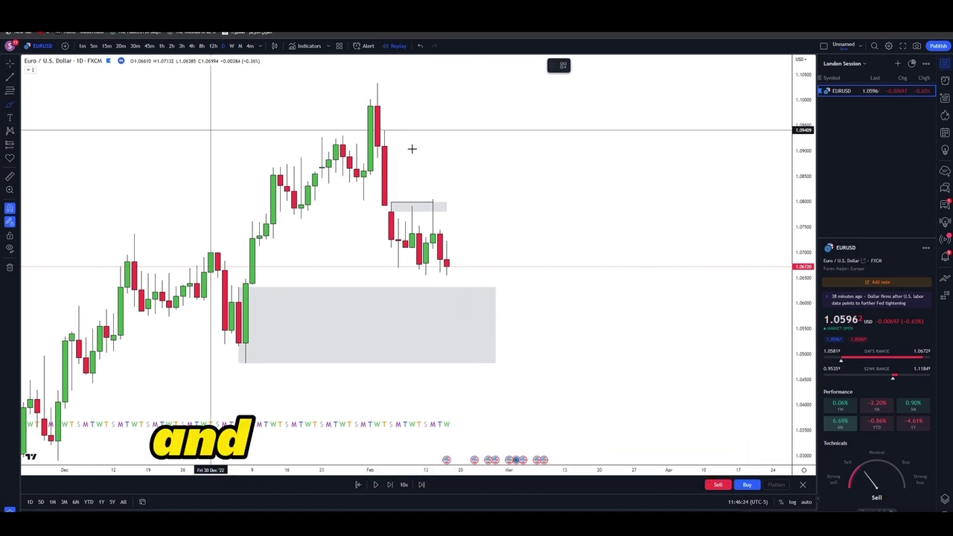
click(524, 132)
text(BEARISH)
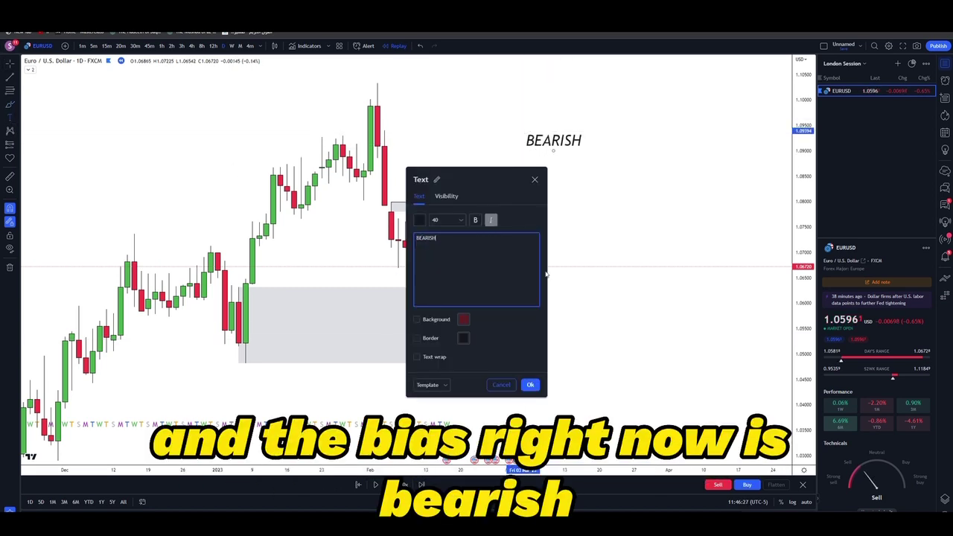
click(530, 385)
click(563, 291)
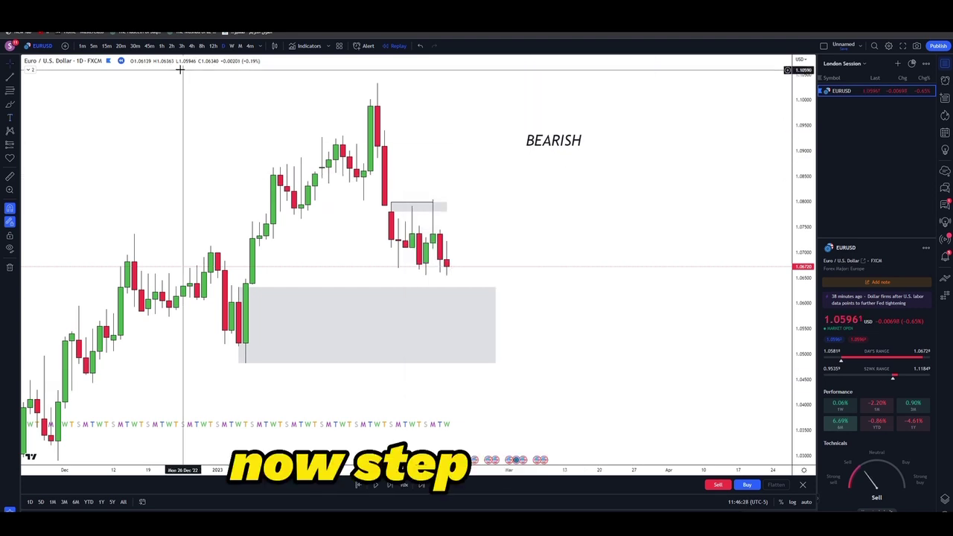
Move the BEARISH label higher and farther beyond the latest candles, to about early April, and clone it.
drag(548, 141, 700, 91)
right_click(698, 91)
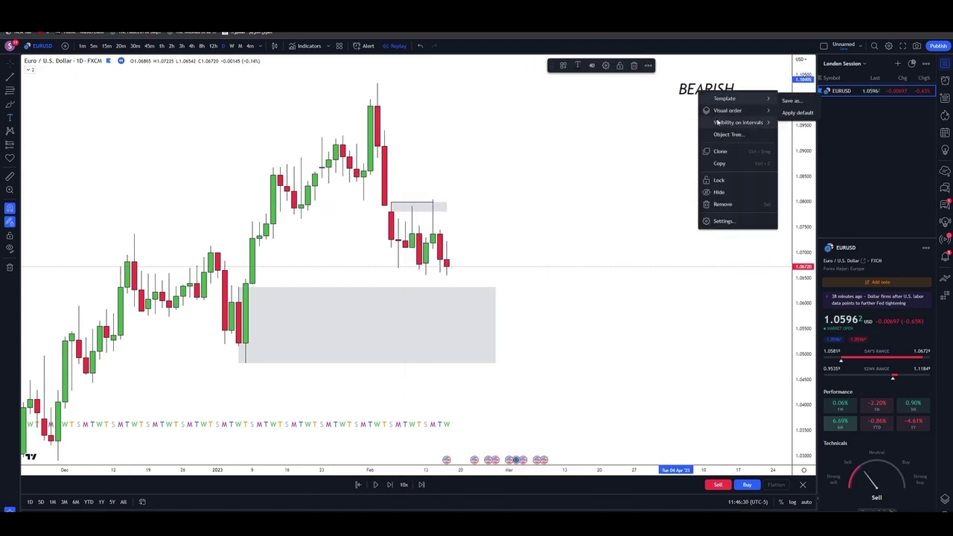
click(719, 151)
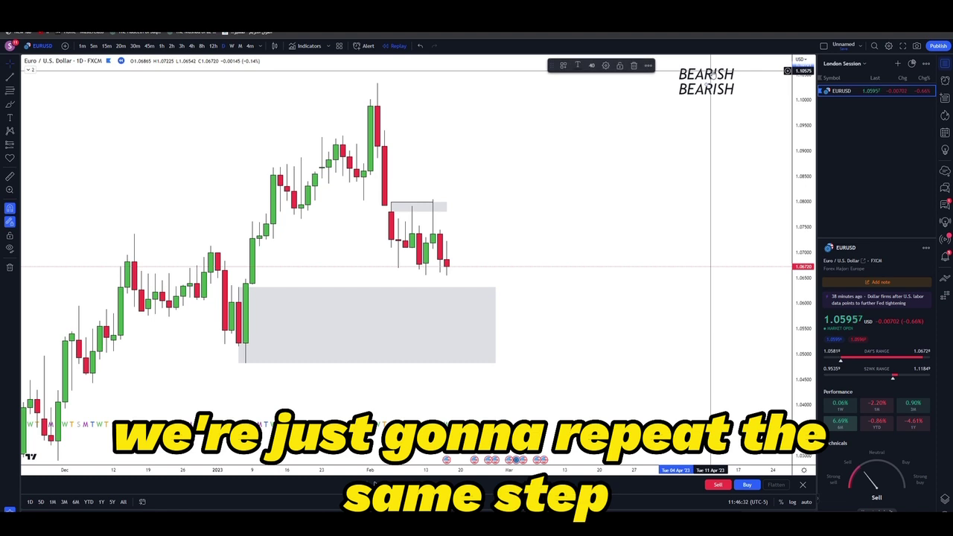
Delete both BEARISH text labels from the empty chart area beyond the latest candles.
right_click(711, 73)
click(711, 75)
key(Delete)
click(708, 93)
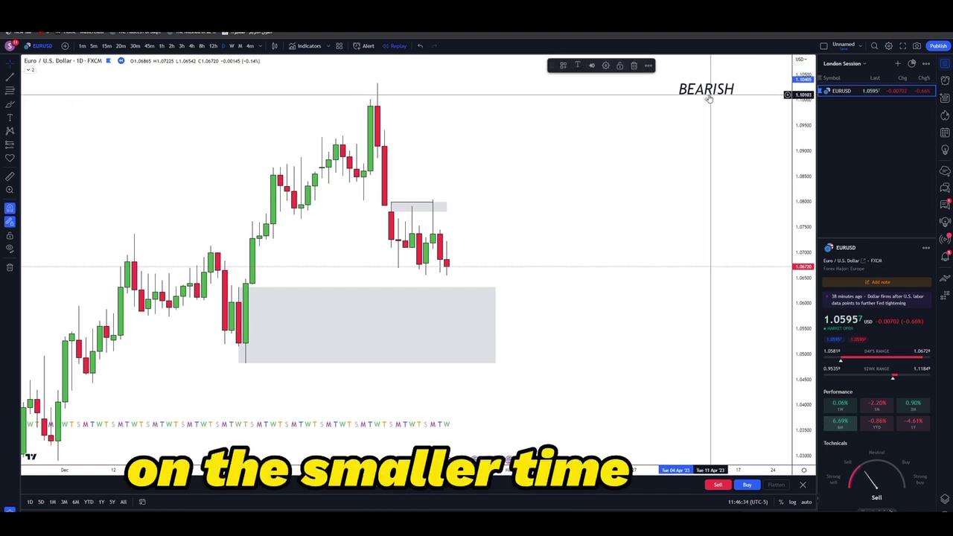
key(Delete)
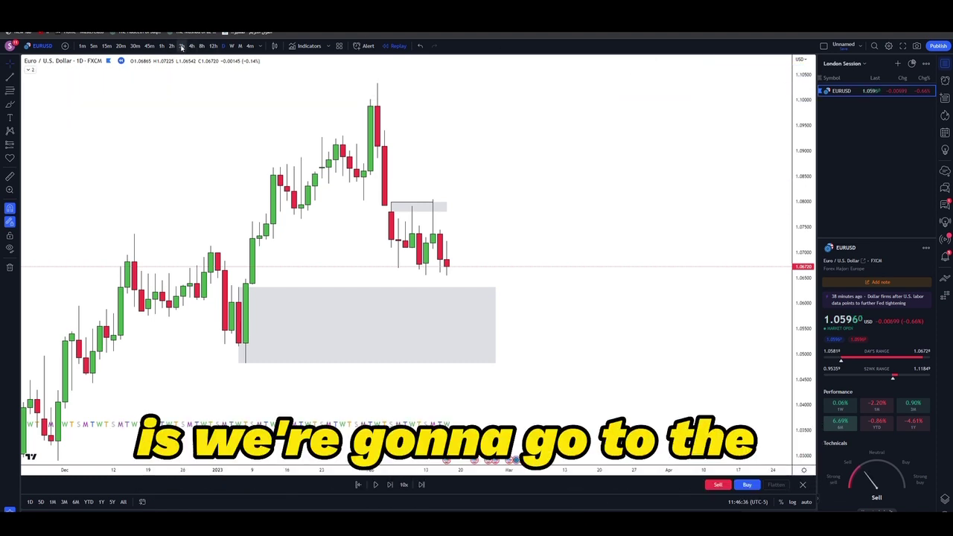
Switch the chart to the 4-hour timeframe and examine the February price action between the two grey zones.
click(191, 46)
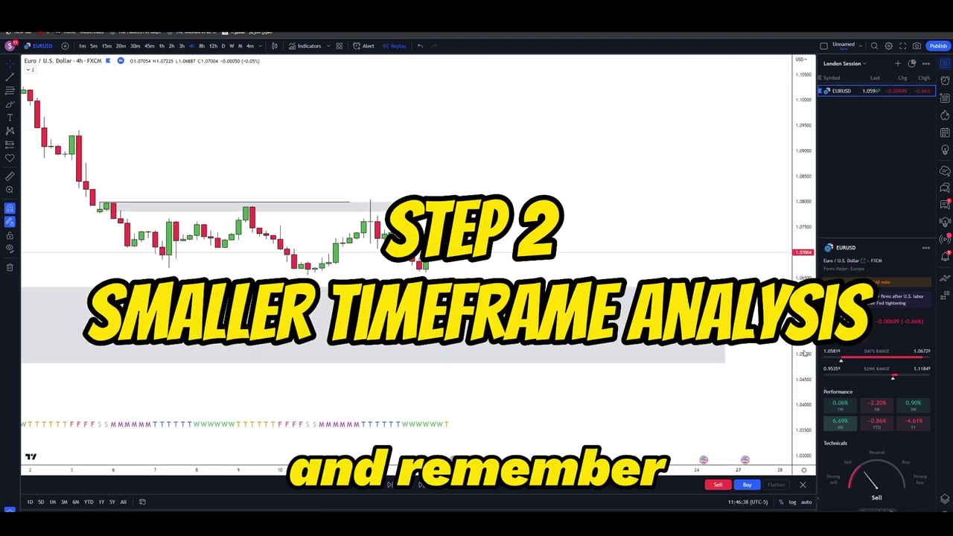
scroll(717, 342, down, 4)
drag(646, 342, 512, 339)
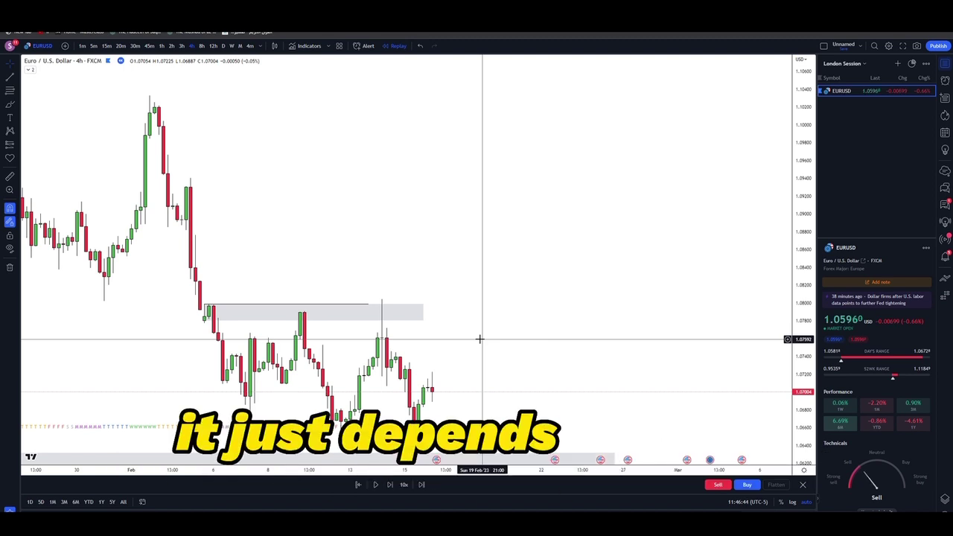
drag(479, 339, 457, 347)
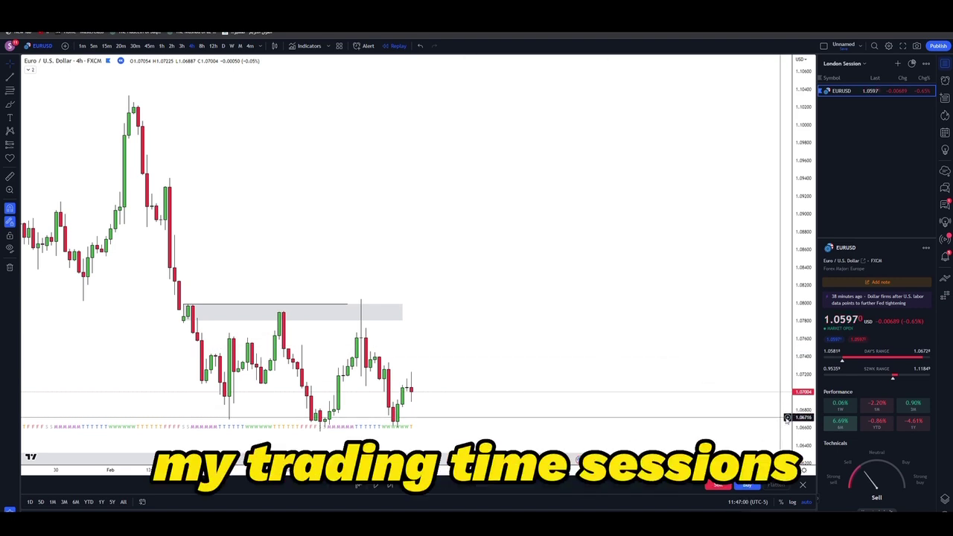
drag(803, 347, 803, 326)
drag(643, 396, 660, 312)
scroll(363, 362, up, 4)
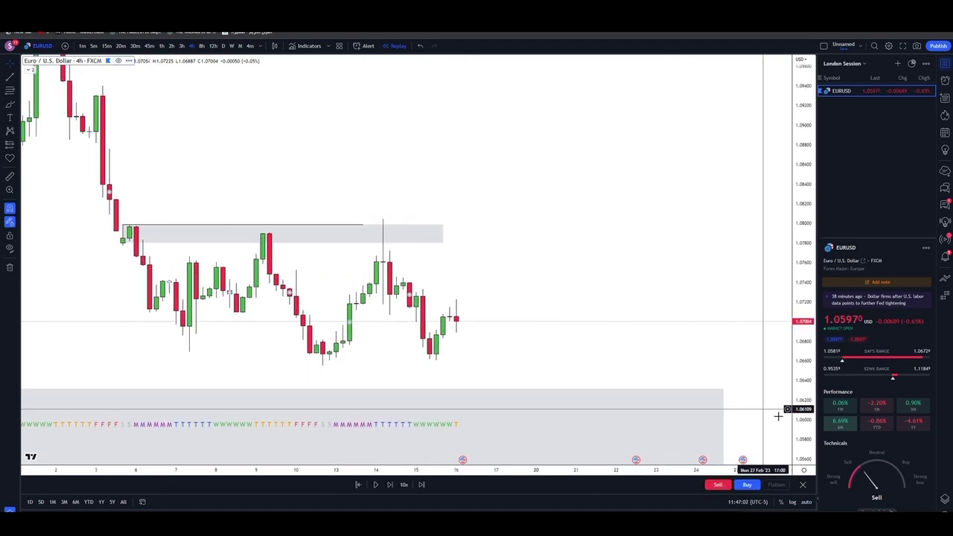
drag(803, 398, 803, 360)
drag(511, 387, 506, 355)
drag(595, 341, 587, 321)
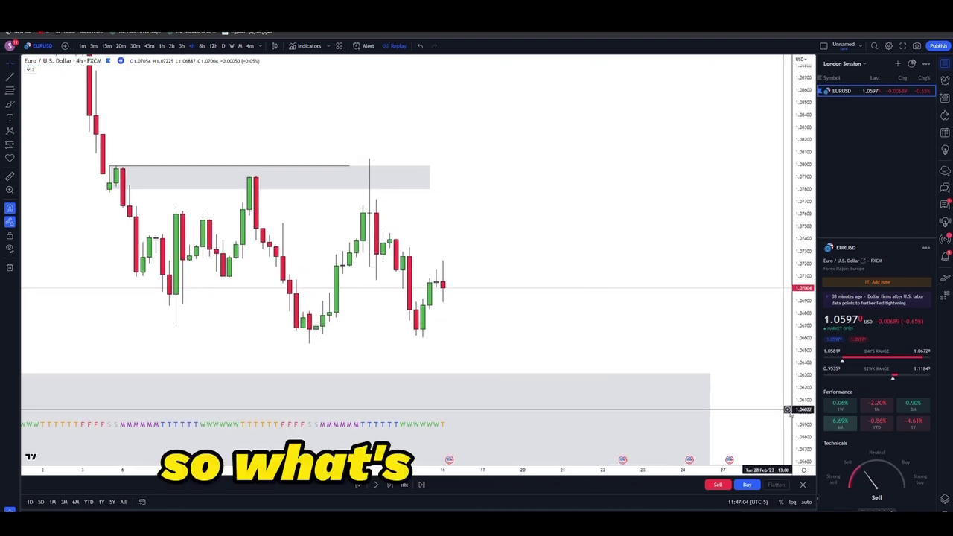
drag(803, 409, 803, 389)
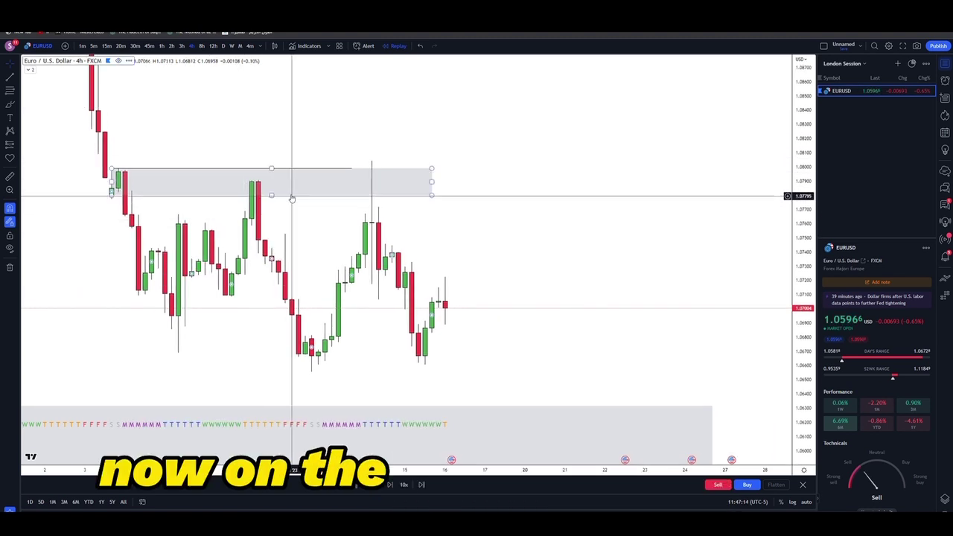
Delete the small grey rectangle beneath the horizontal line at the 1.0800 level.
mouse_move(351, 137)
mouse_down()
mouse_move(378, 190)
mouse_move(385, 296)
mouse_up()
click(364, 121)
drag(364, 122, 376, 286)
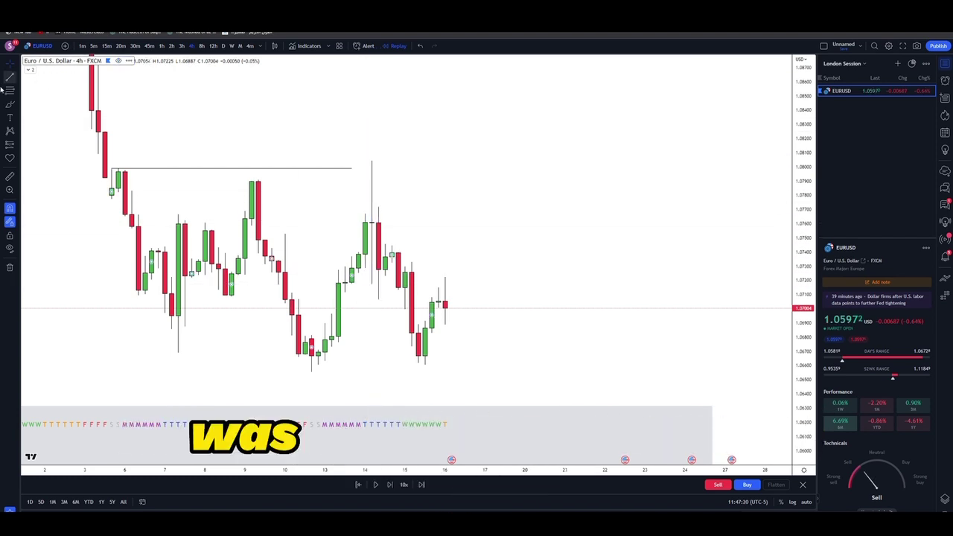
Mark the 14 February wick with freehand brush strokes and undo them.
click(11, 108)
mouse_move(360, 158)
mouse_down()
mouse_move(391, 180)
mouse_move(352, 183)
mouse_move(368, 159)
mouse_move(323, 162)
mouse_move(384, 240)
mouse_up()
key(ctrl+z)
key(ctrl+z)
key(ctrl+z)
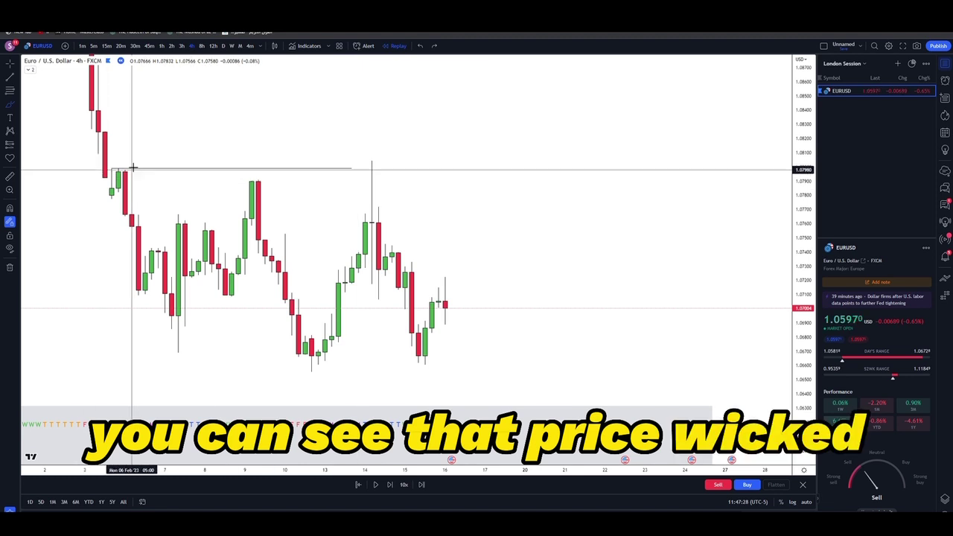
Sketch a dollar sign above the horizontal line, circle the 14 February wick's tip with the brush, and remove the strokes.
mouse_move(132, 168)
mouse_down()
mouse_move(111, 172)
mouse_move(125, 166)
mouse_move(128, 146)
mouse_move(145, 151)
mouse_up()
drag(131, 143, 134, 165)
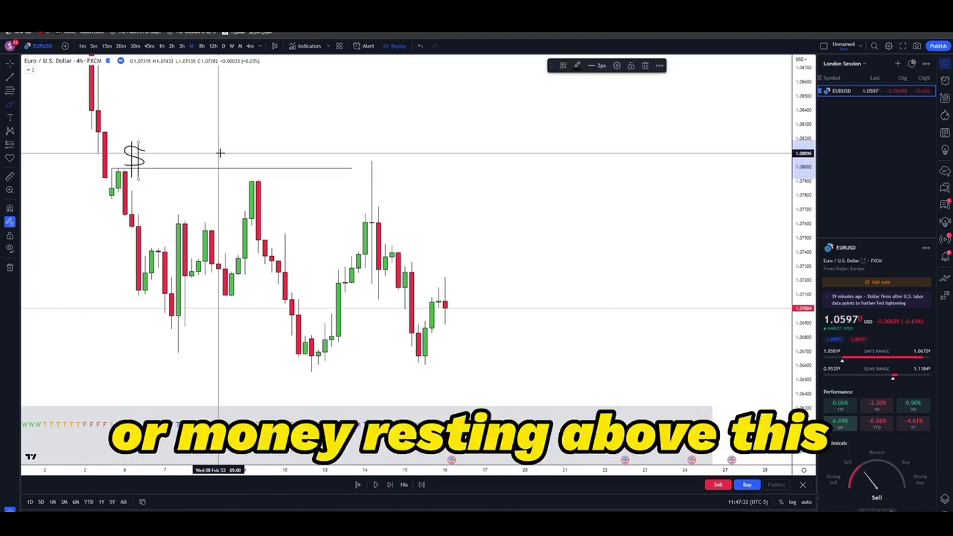
drag(364, 156, 375, 160)
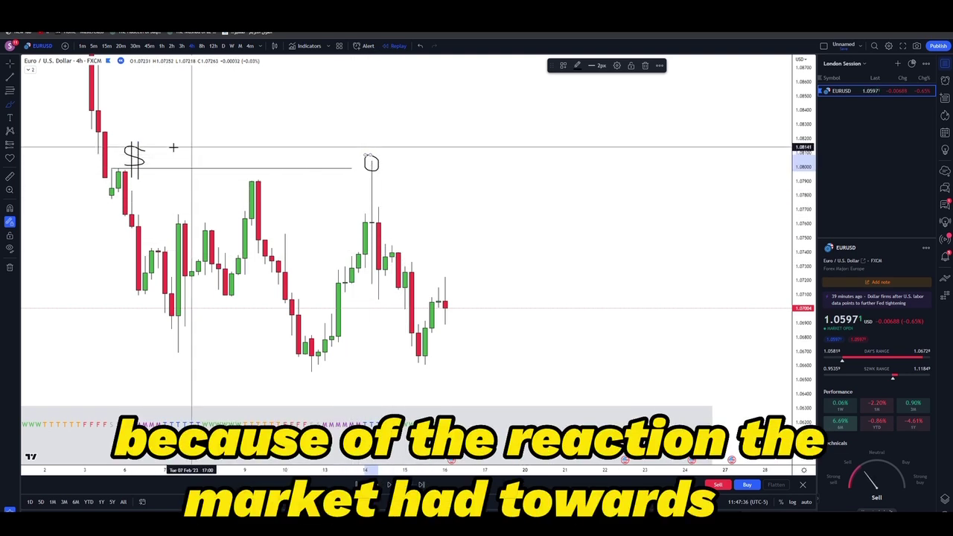
key(ctrl+z)
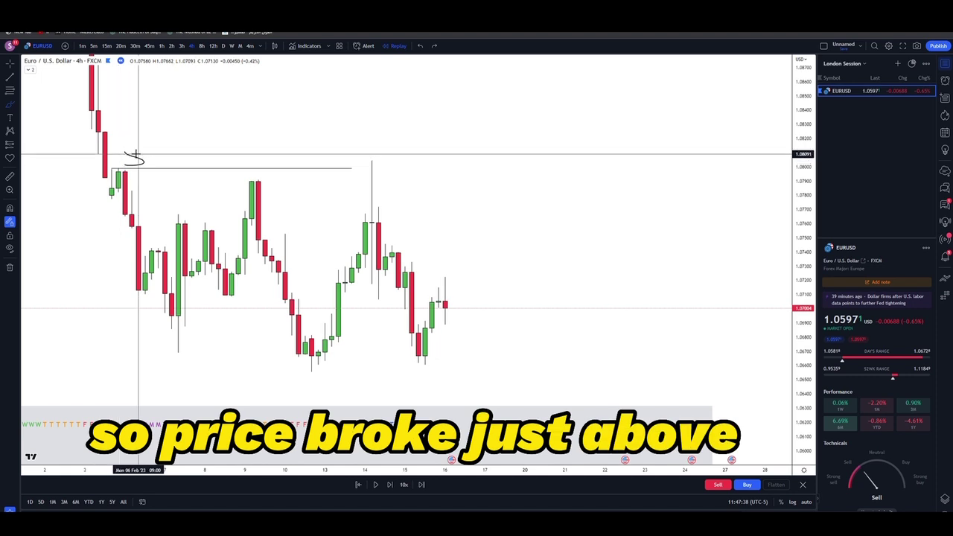
drag(370, 153, 375, 155)
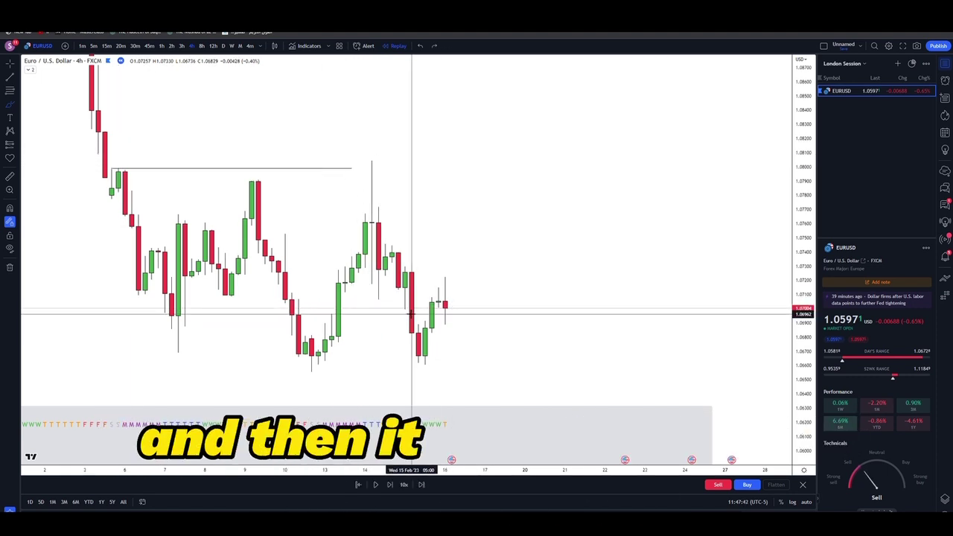
Draw a horizontal trend line at 1.08044 from the 14 February wick high to 20 February, and delete the older line below it.
click(9, 77)
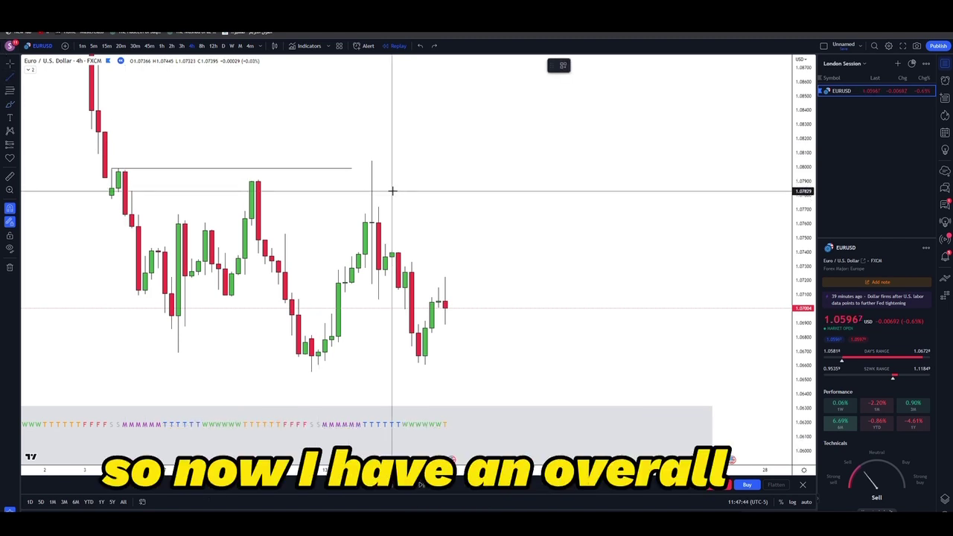
drag(373, 161, 551, 160)
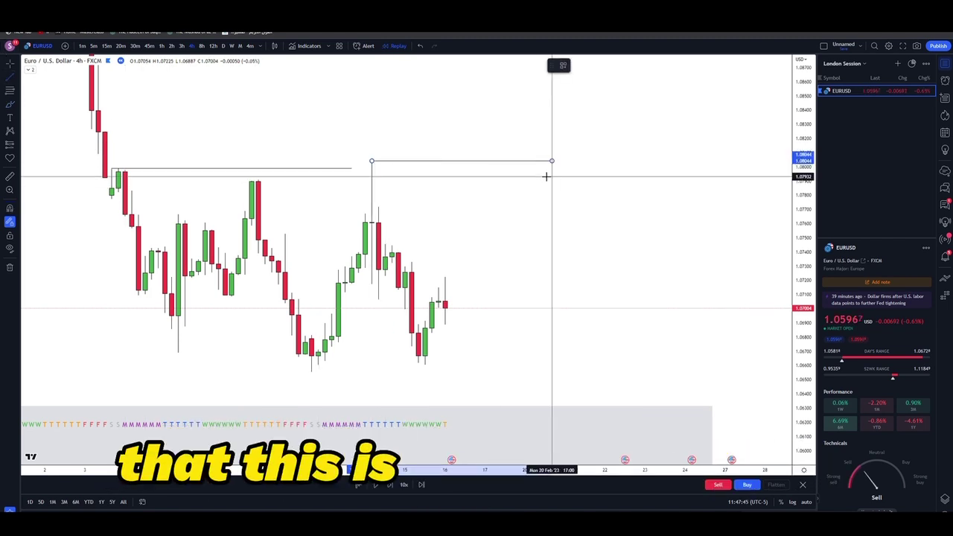
click(340, 169)
key(Delete)
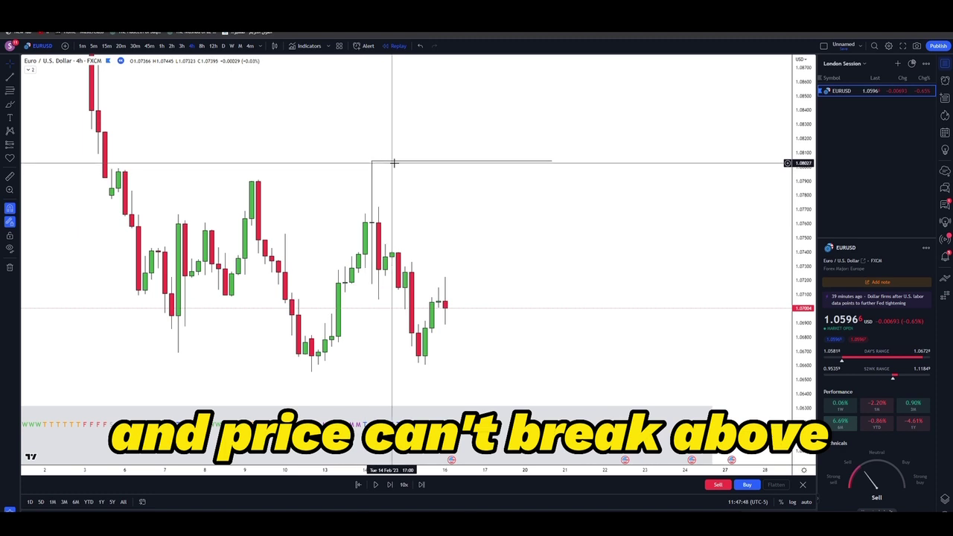
Switch the chart to the 15-minute timeframe and show the Sessions & Days Of The Week background shading.
drag(386, 204, 363, 184)
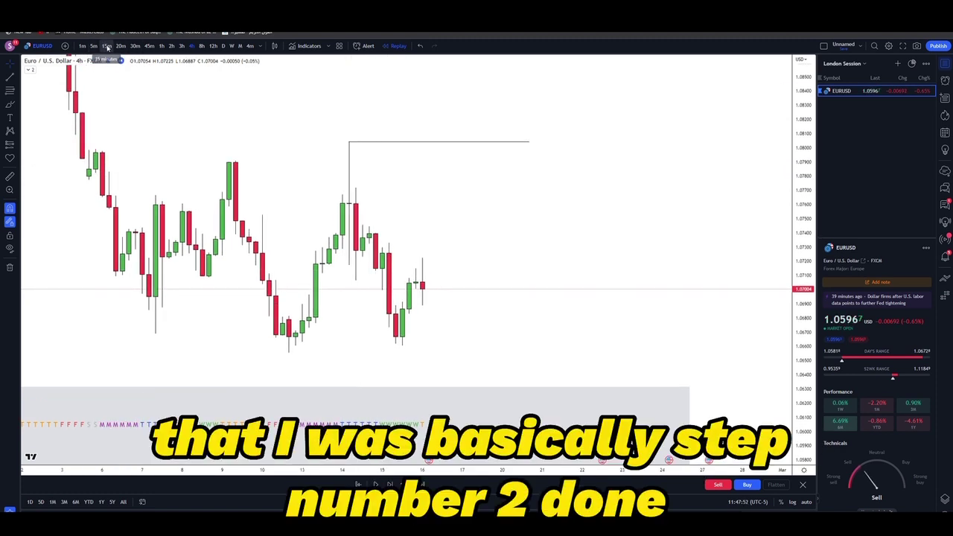
click(107, 47)
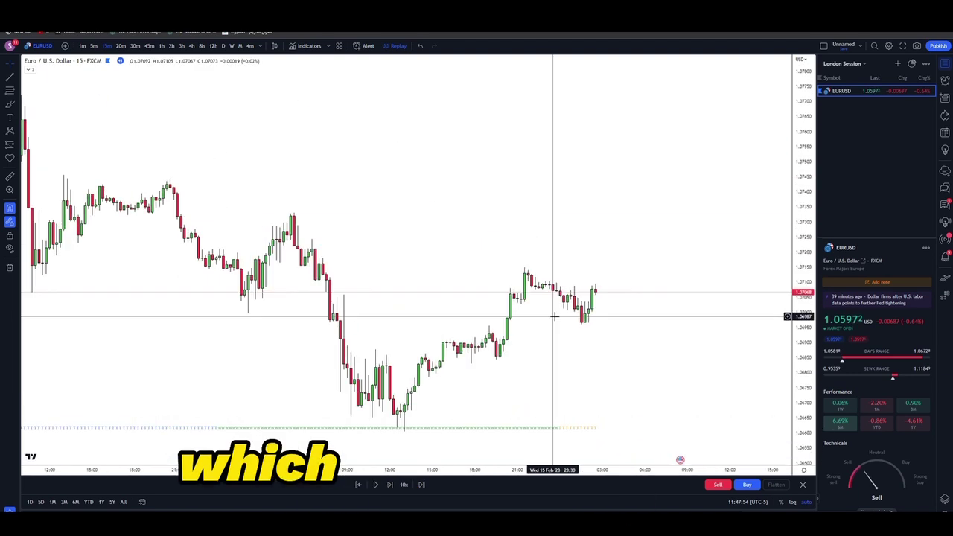
drag(624, 319, 475, 320)
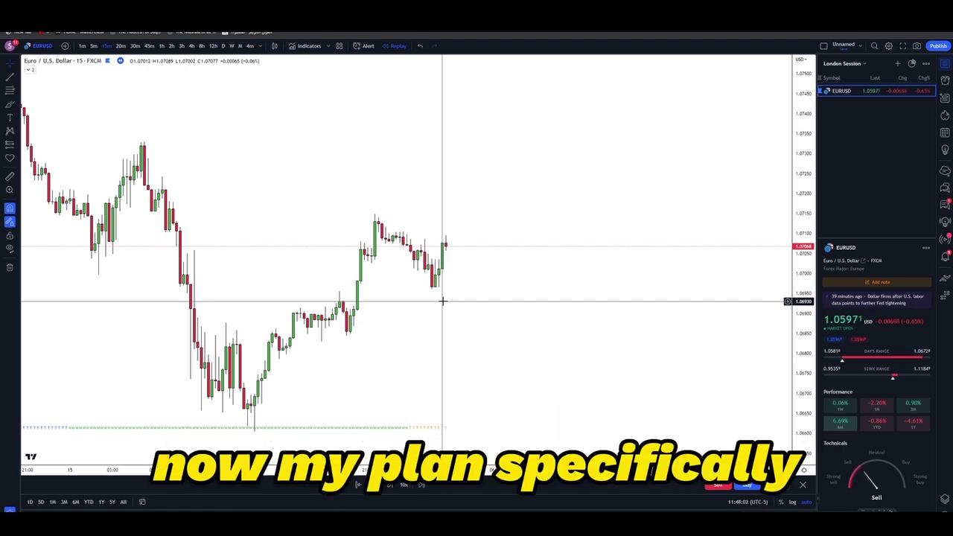
click(32, 70)
click(212, 70)
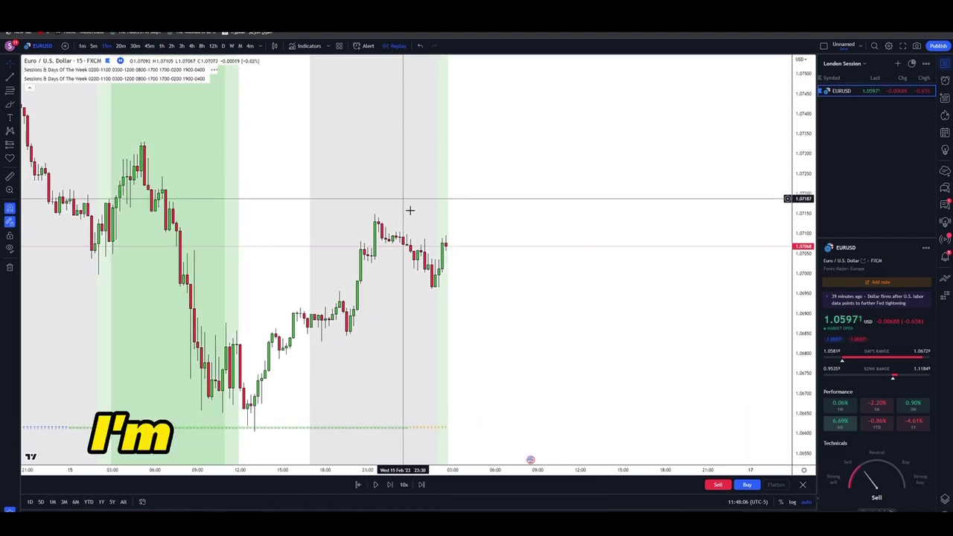
Restart the bar replay at 16 Feb '23 02:00 and advance it by one candle.
click(358, 484)
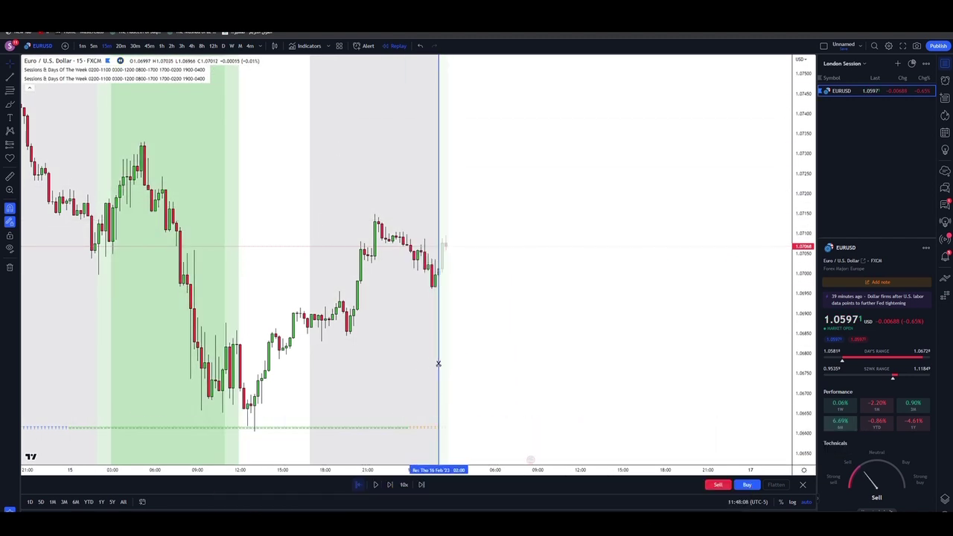
click(439, 364)
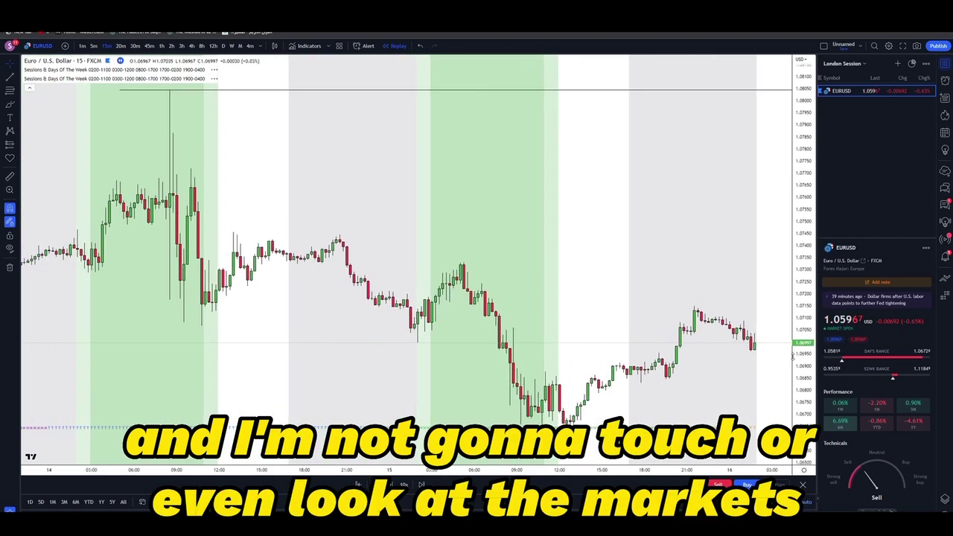
drag(802, 359, 801, 156)
scroll(736, 273, up, 4)
drag(752, 383, 568, 244)
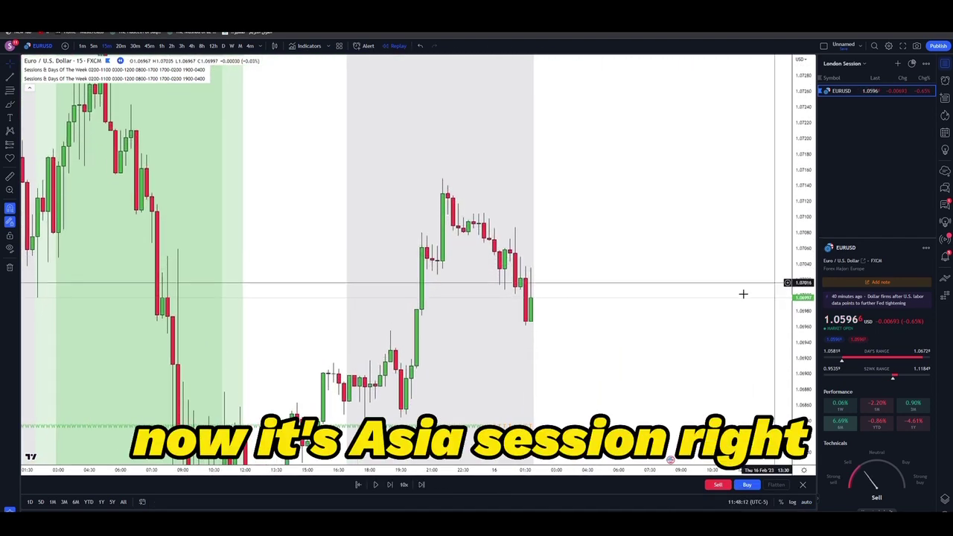
scroll(501, 300, up, 4)
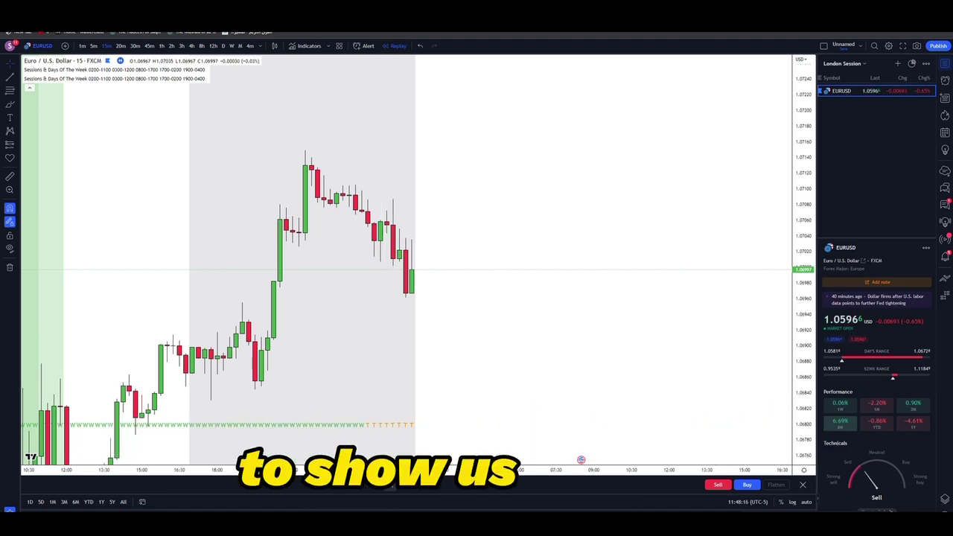
click(388, 484)
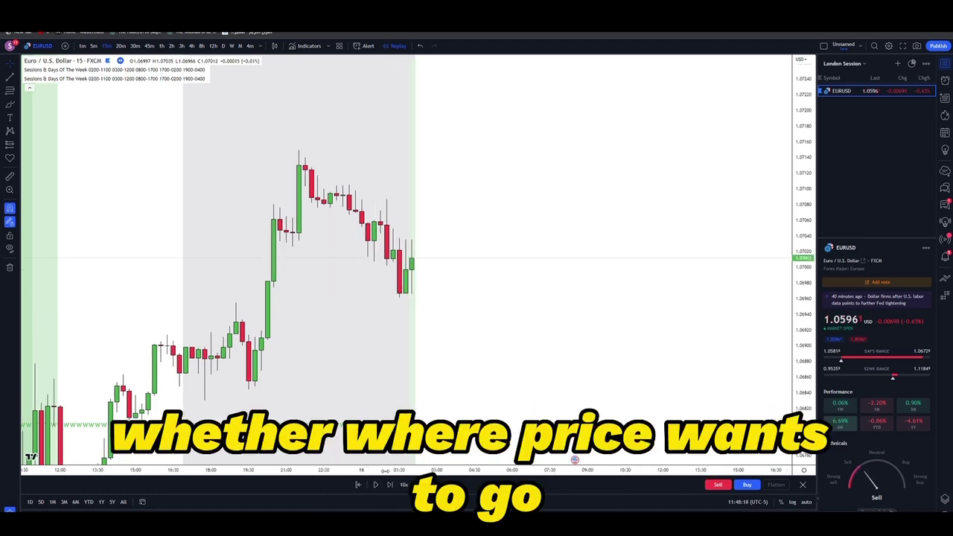
Examine the price swings across the 13 to 16 February sessions to judge the overall bias.
drag(385, 470, 574, 469)
scroll(768, 318, down, 6)
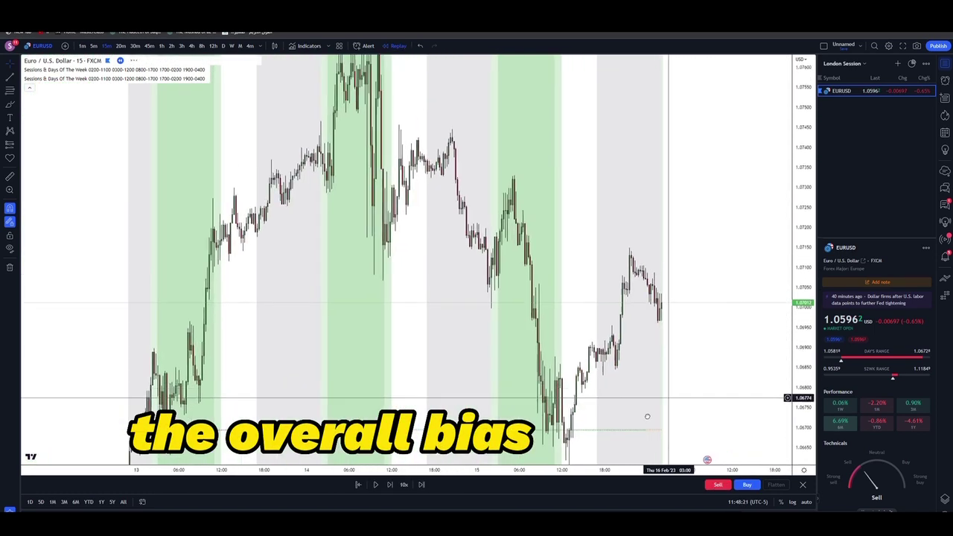
drag(669, 397, 643, 418)
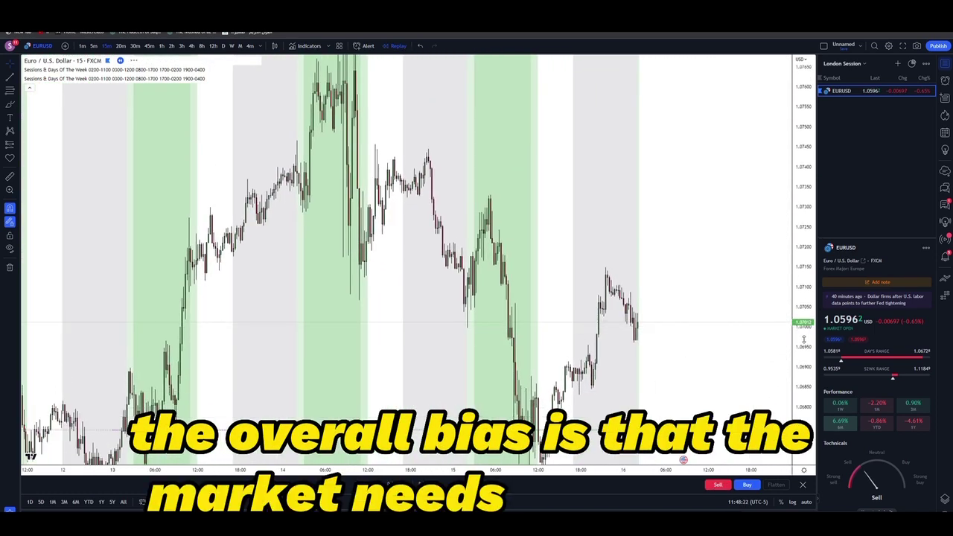
drag(803, 337, 804, 401)
drag(699, 388, 655, 355)
scroll(655, 355, up, 5)
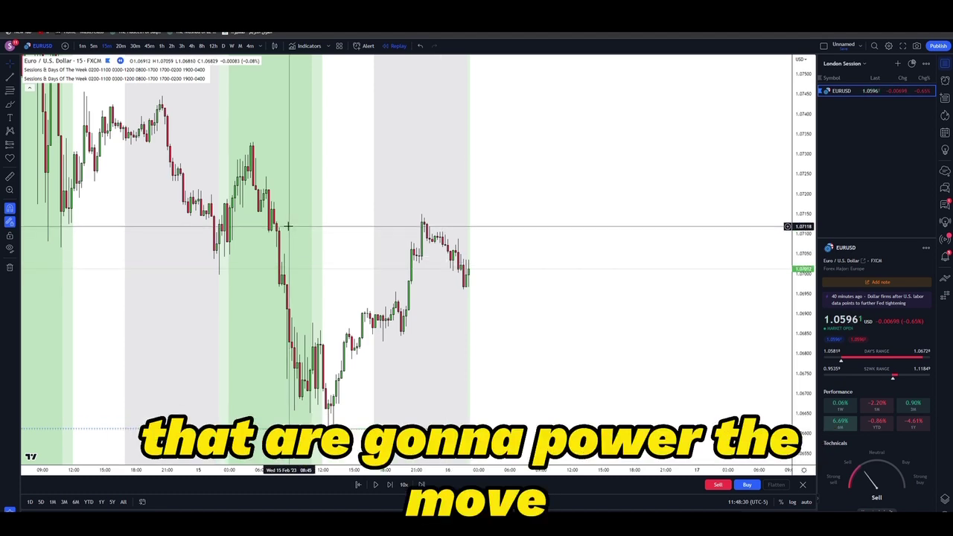
On the 1-hour timeframe, draw a supply zone rectangle from about 1.0730 to 1.07165 at the 15 February high, extending past the latest candle.
click(21, 108)
click(41, 135)
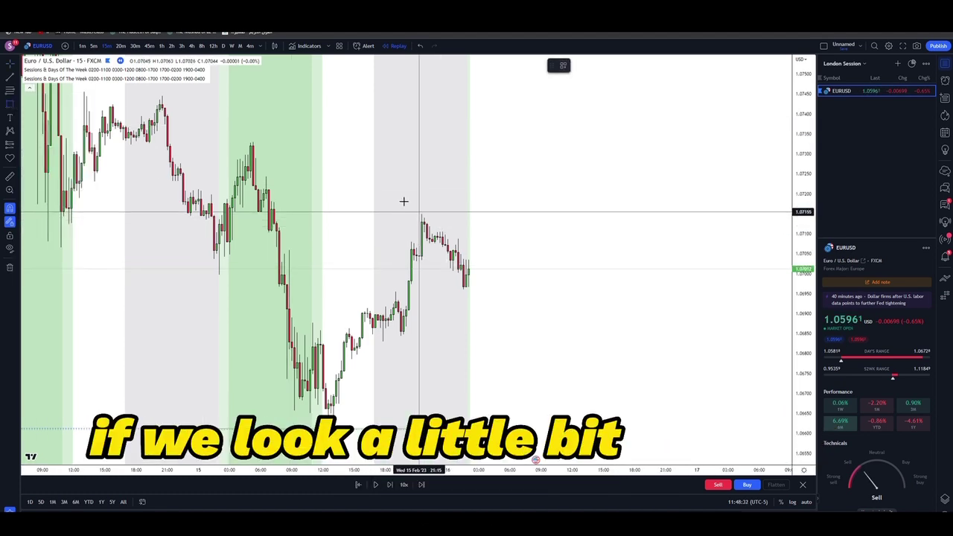
click(162, 46)
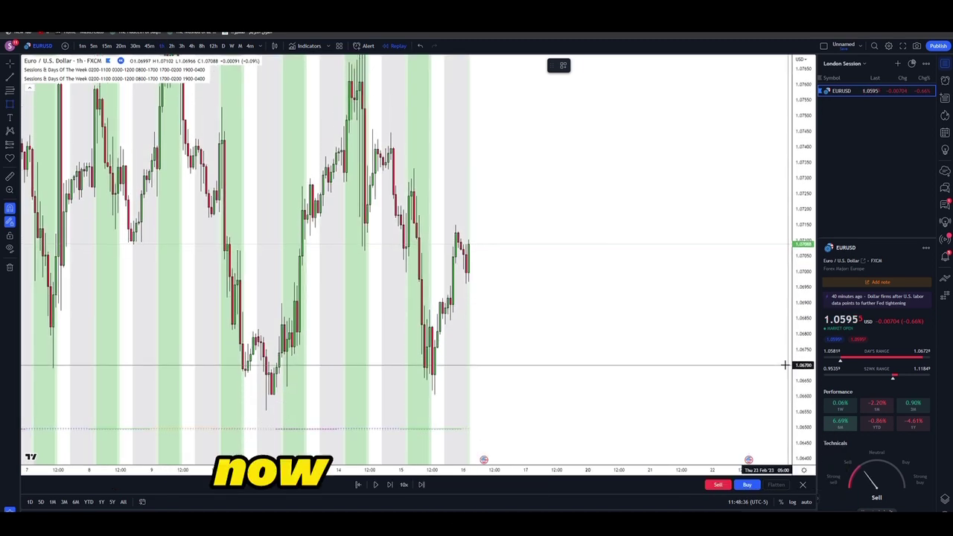
scroll(507, 281, up, 4)
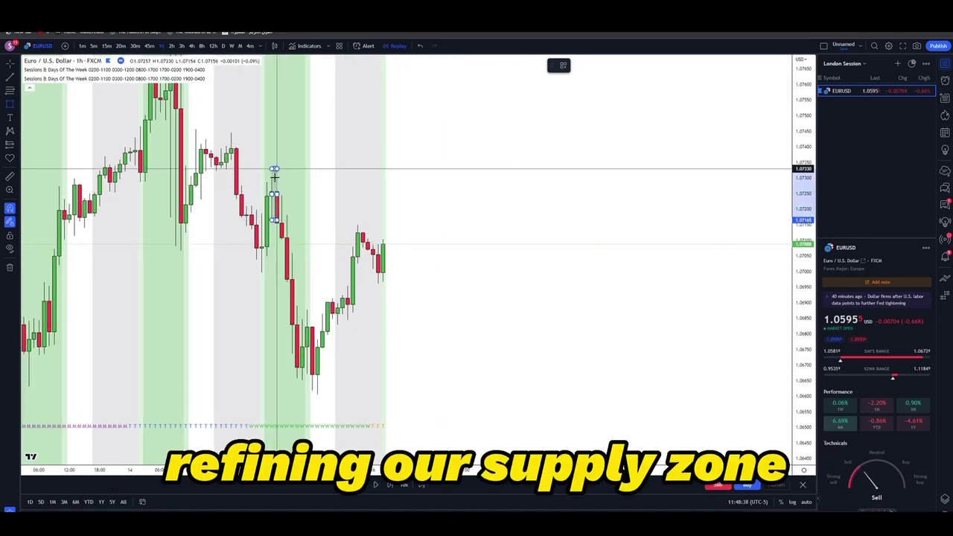
click(274, 178)
drag(275, 199, 474, 223)
click(498, 252)
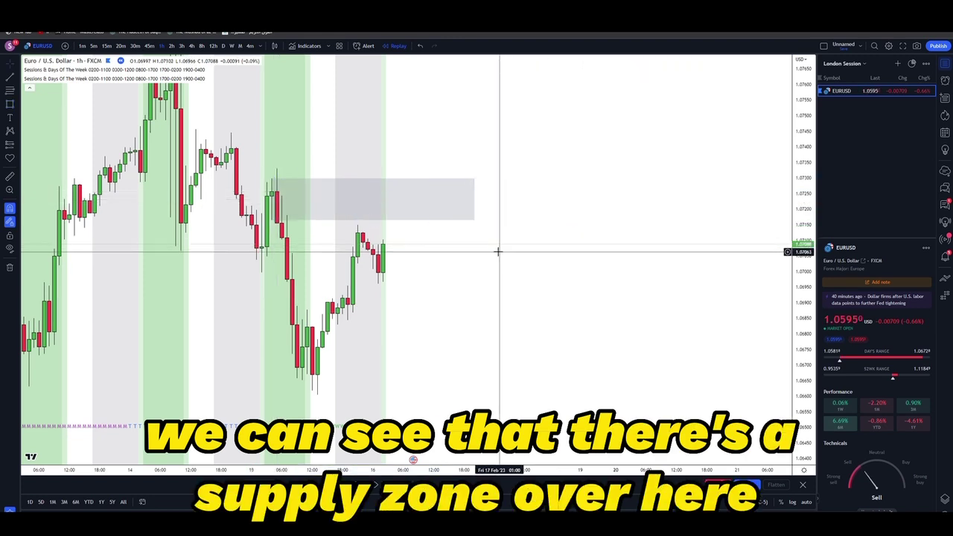
Mark the candles at the supply zone's start with freehand brush strokes and undo them.
drag(151, 176, 151, 192)
click(16, 108)
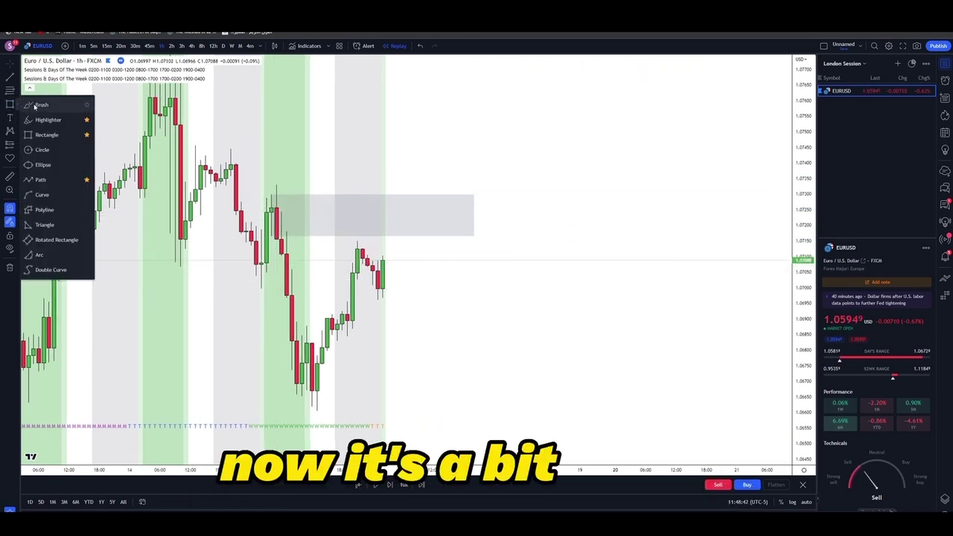
click(37, 107)
drag(280, 211, 276, 238)
key(ctrl+z)
key(ctrl+z)
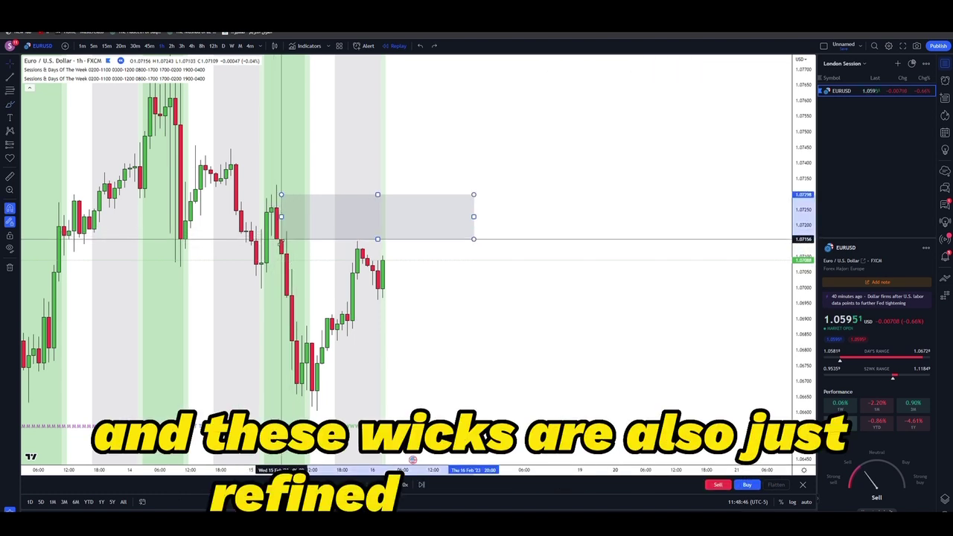
Refine the supply zone to the 15 February 07:00 candle, about 1.0718 to 1.0711, ending at about 01:00 on 16 February.
drag(277, 195, 282, 211)
click(284, 201)
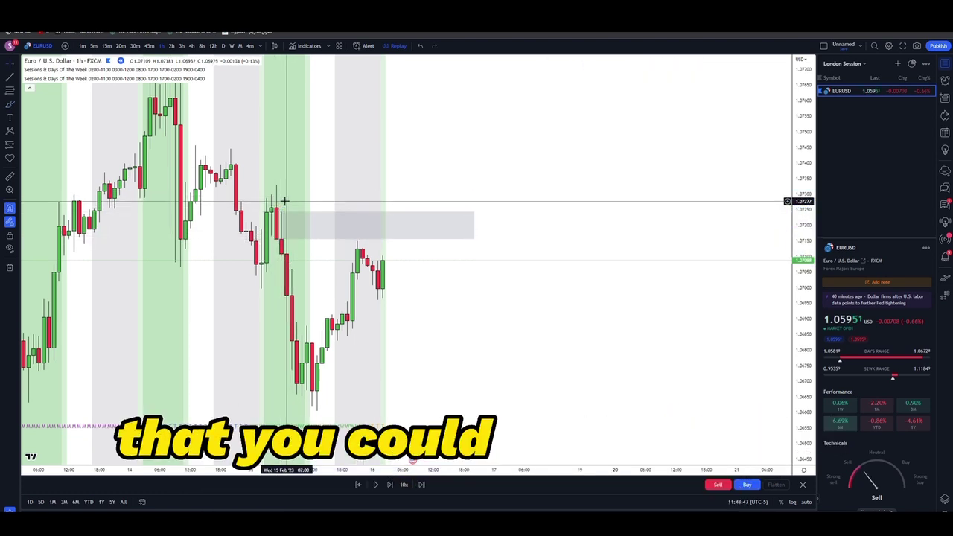
click(282, 253)
drag(286, 256, 286, 253)
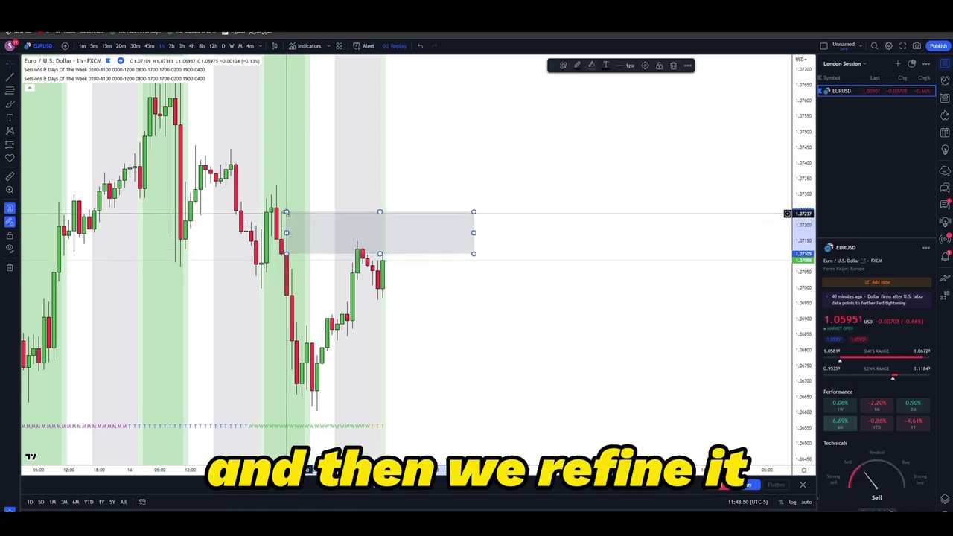
drag(287, 213, 286, 231)
click(280, 242)
drag(464, 245, 443, 244)
drag(450, 244, 355, 246)
drag(469, 265, 563, 287)
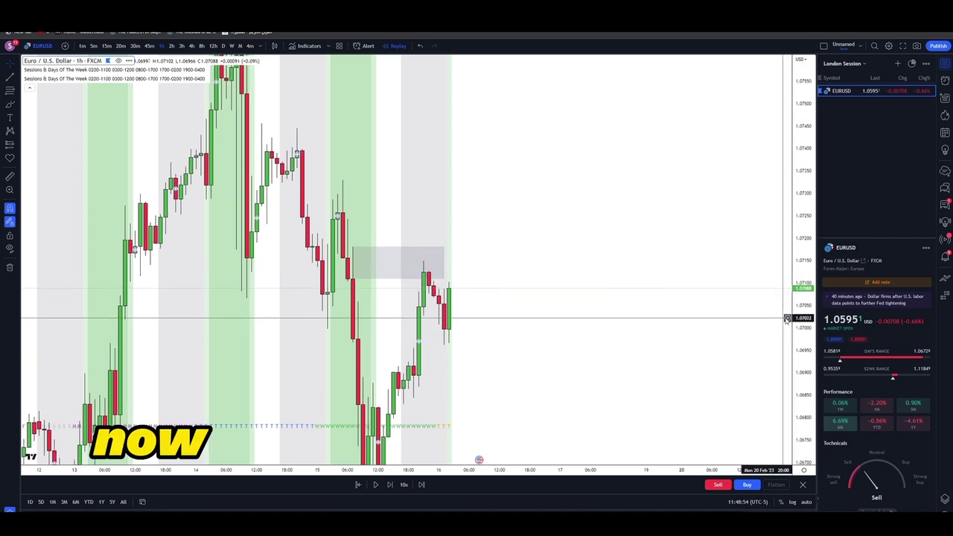
On the 15-minute timeframe, reshape the supply zone to start at the 15 February 06:30 candle, spanning about 1.0724 to 1.0719.
text(15)
key(Return)
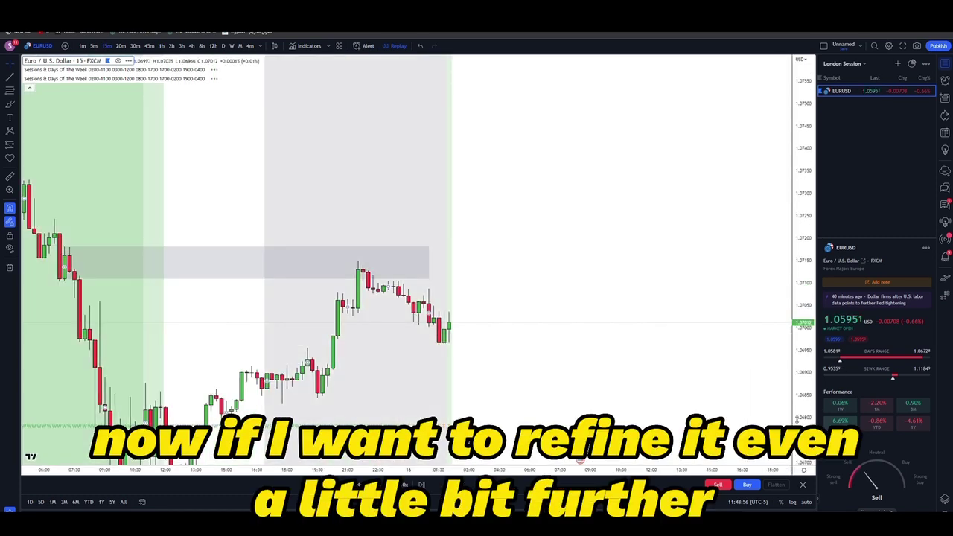
scroll(400, 323, up, 3)
scroll(277, 313, up, 2)
scroll(250, 238, up, 1)
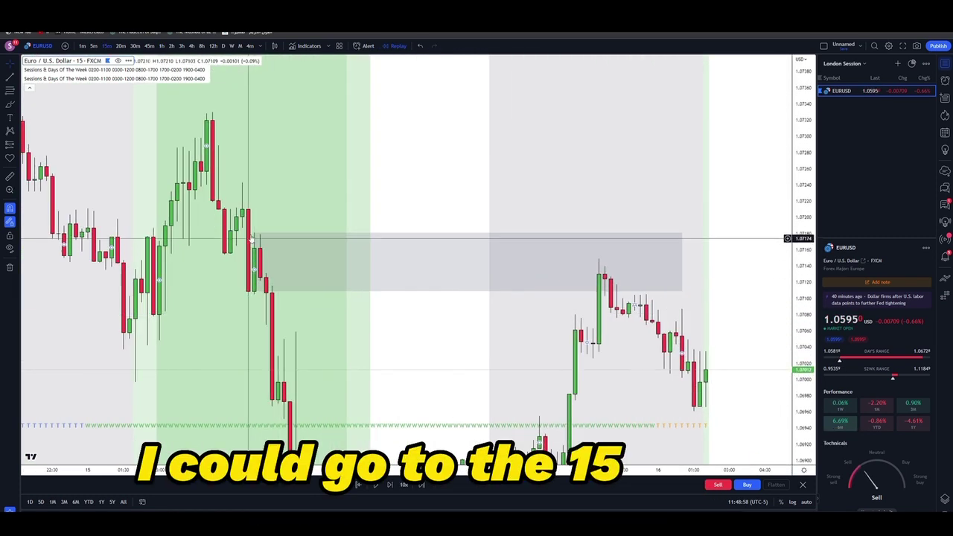
click(254, 232)
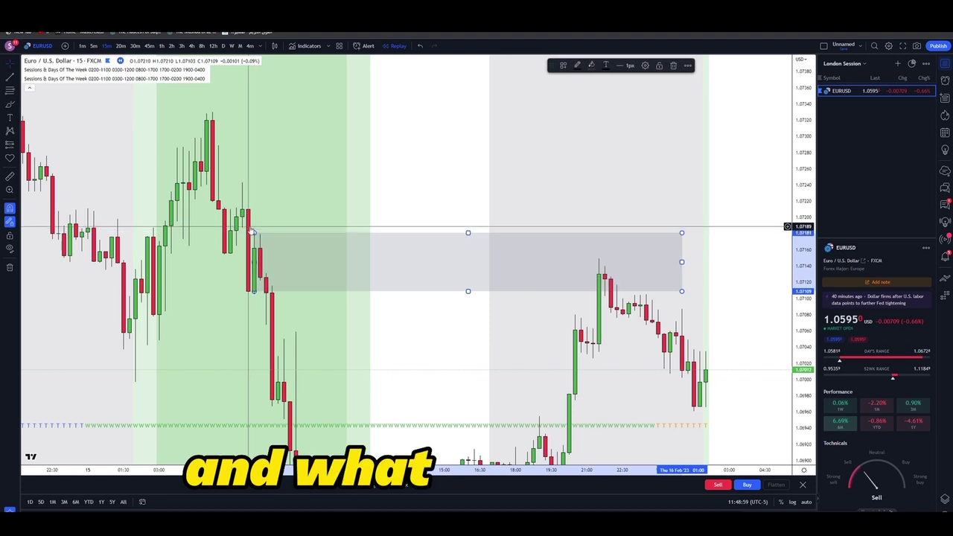
click(11, 105)
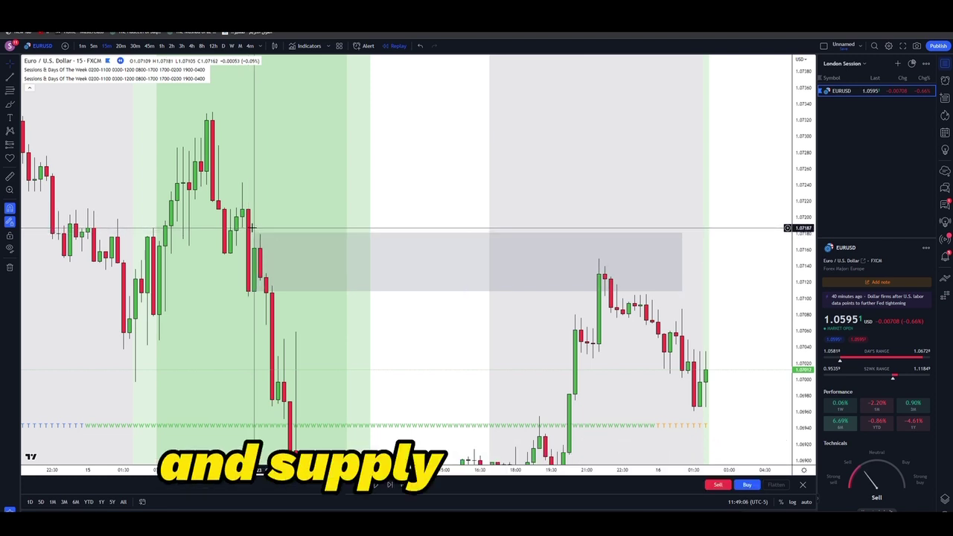
click(253, 231)
drag(254, 233, 242, 182)
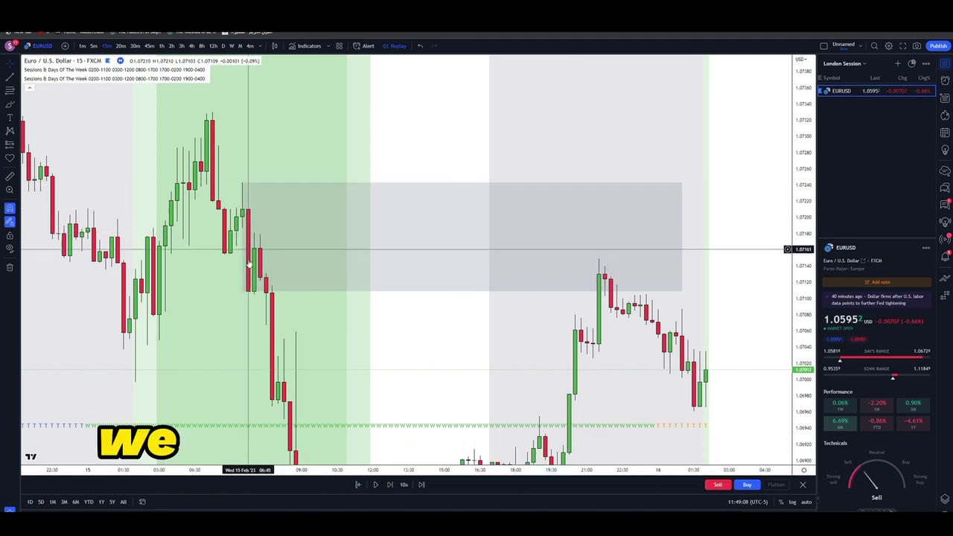
drag(242, 291, 242, 226)
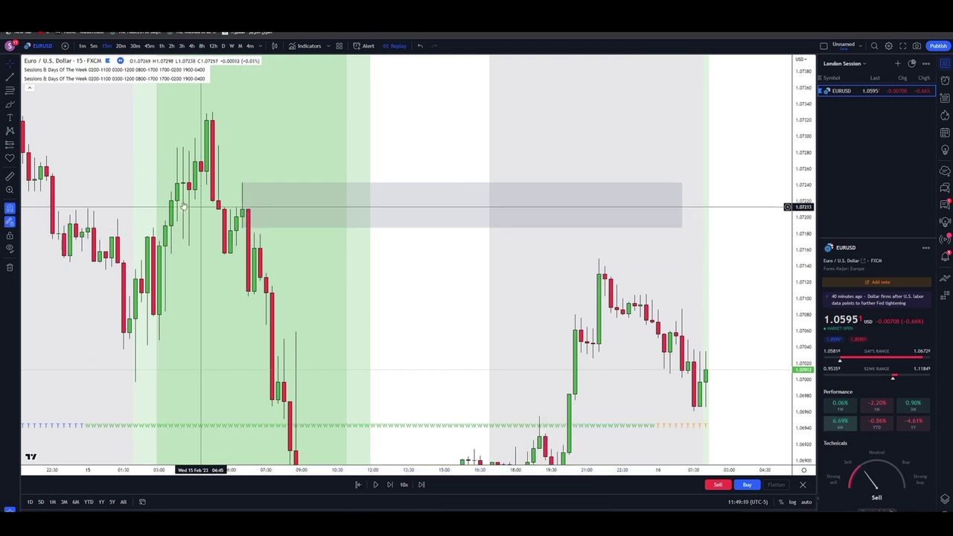
click(17, 79)
click(58, 230)
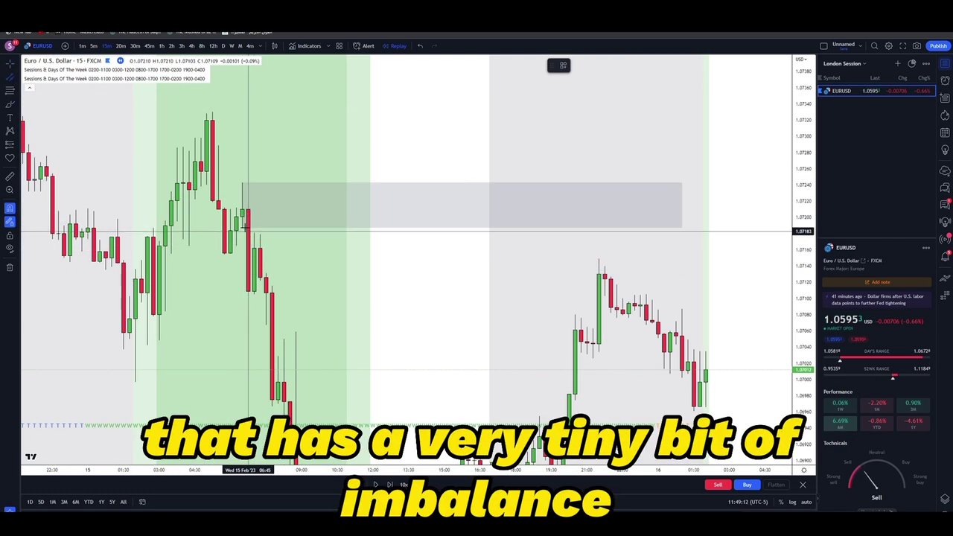
click(242, 227)
Extend the 15-minute supply zone past the latest candle to about 07:15 on 16 February.
scroll(340, 255, down, 5)
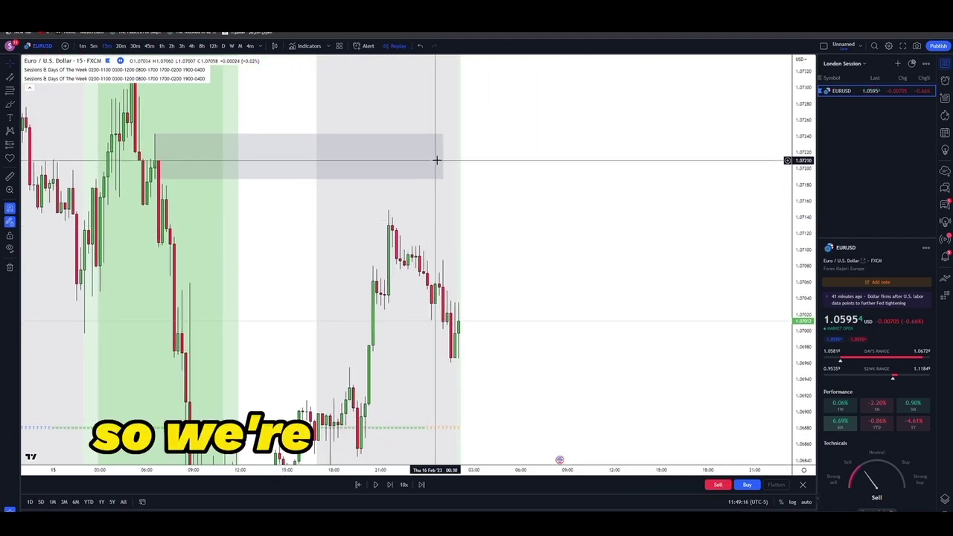
drag(443, 157, 540, 162)
drag(543, 234, 512, 206)
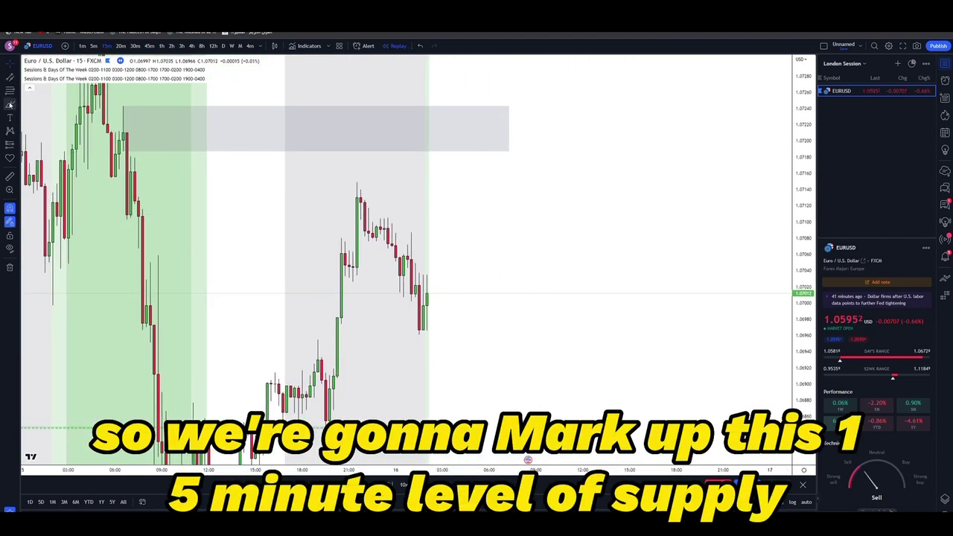
Draw a trend line falling from the supply zone at about 1.0722 to about 1.0663 and remove it.
click(18, 78)
click(35, 78)
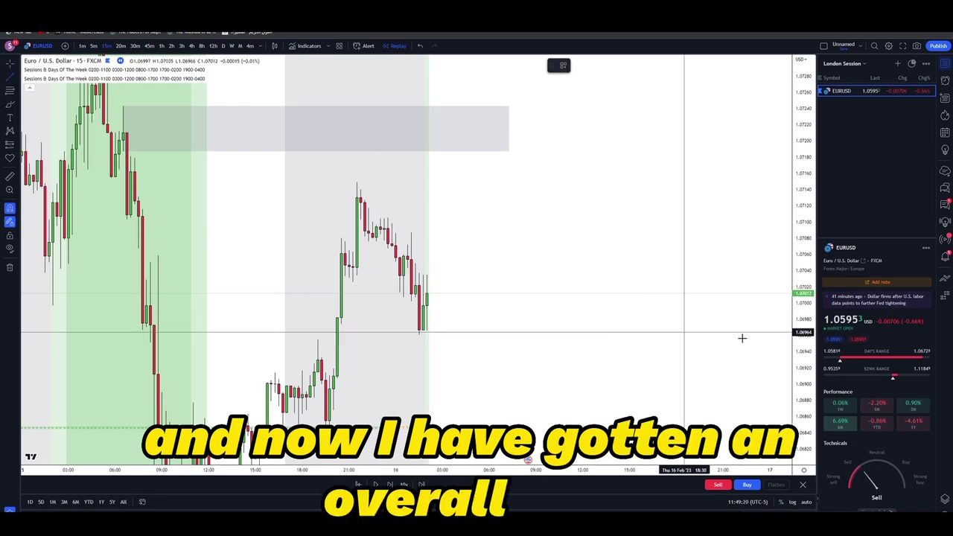
drag(810, 332, 810, 377)
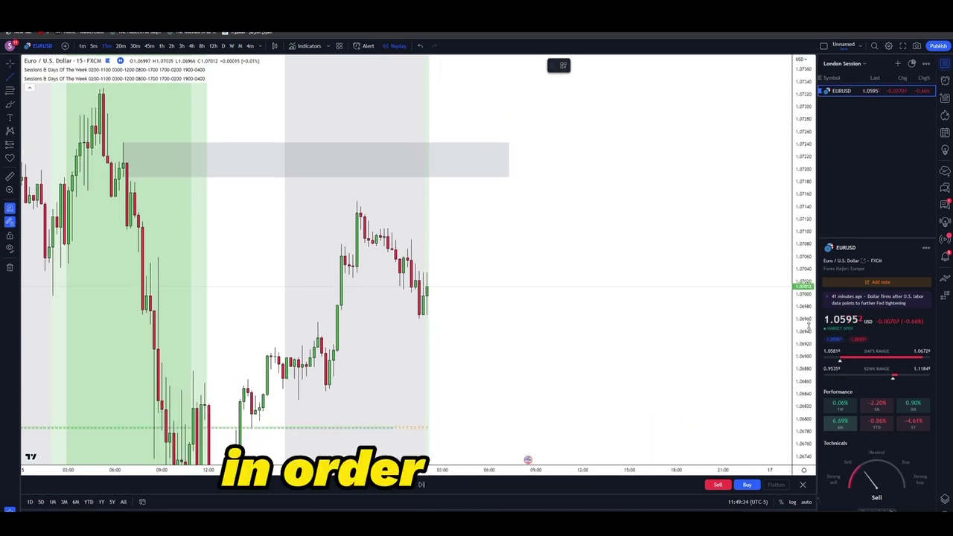
scroll(517, 335, down, 3)
click(551, 197)
click(574, 429)
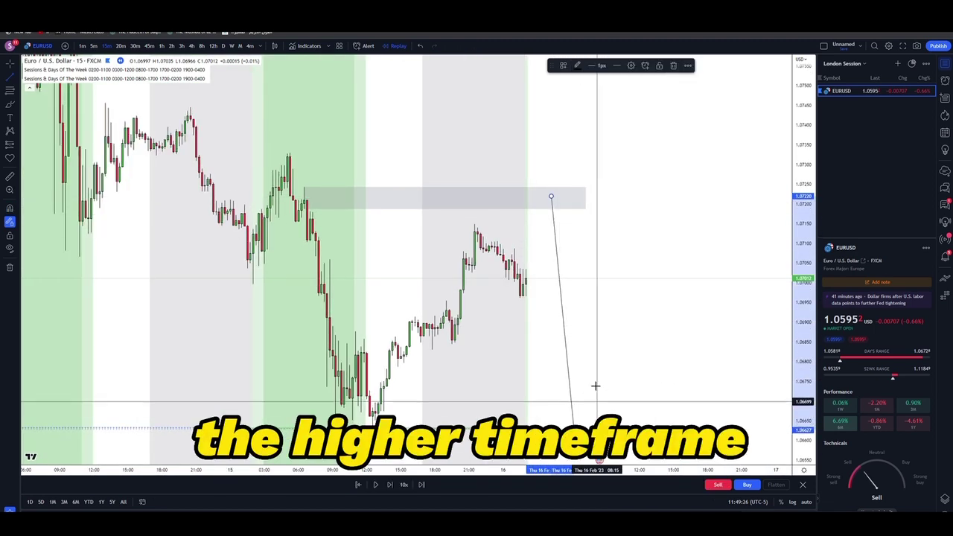
key(Escape)
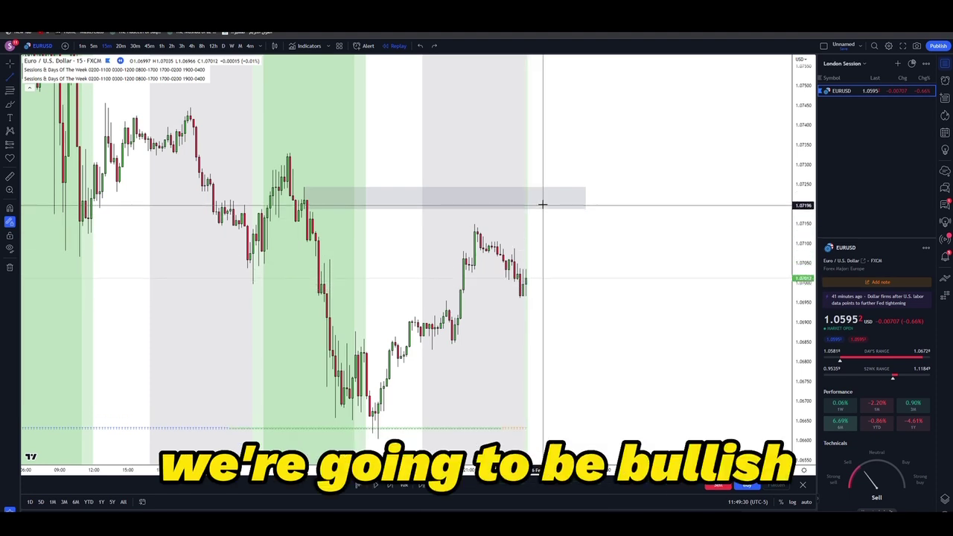
Draw a trend line from the latest candle near 1.0700 up into the supply zone at about 1.0720 and undo it.
click(527, 284)
click(553, 203)
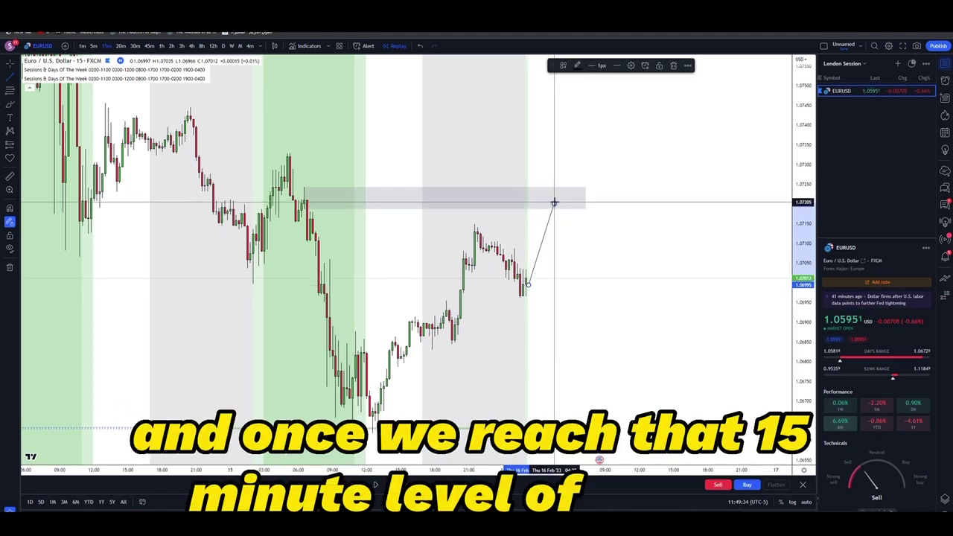
key(Escape)
key(ctrl+z)
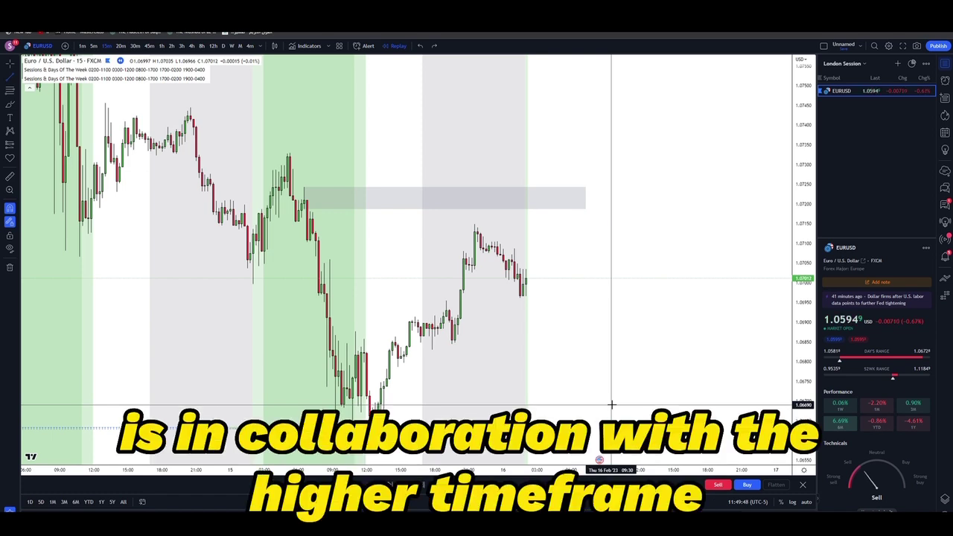
Sketch the expected move from about 1.0697 up to 1.0721 and down to about 1.0658, and delete the sketch.
drag(523, 292, 545, 199)
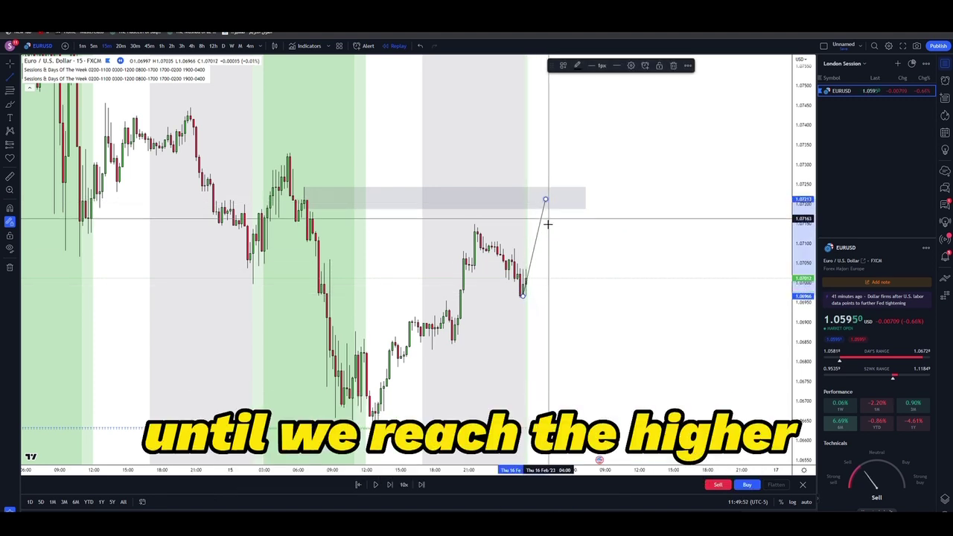
click(545, 198)
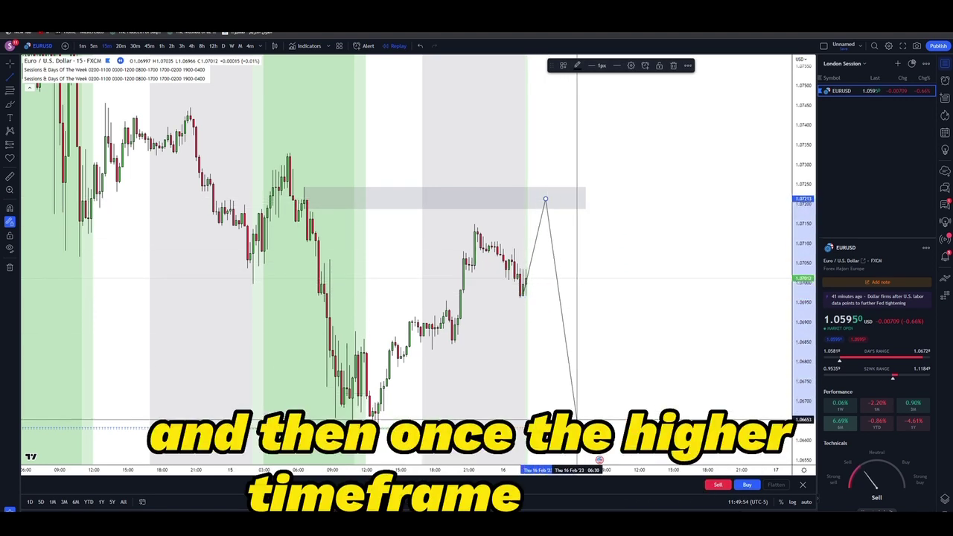
click(571, 448)
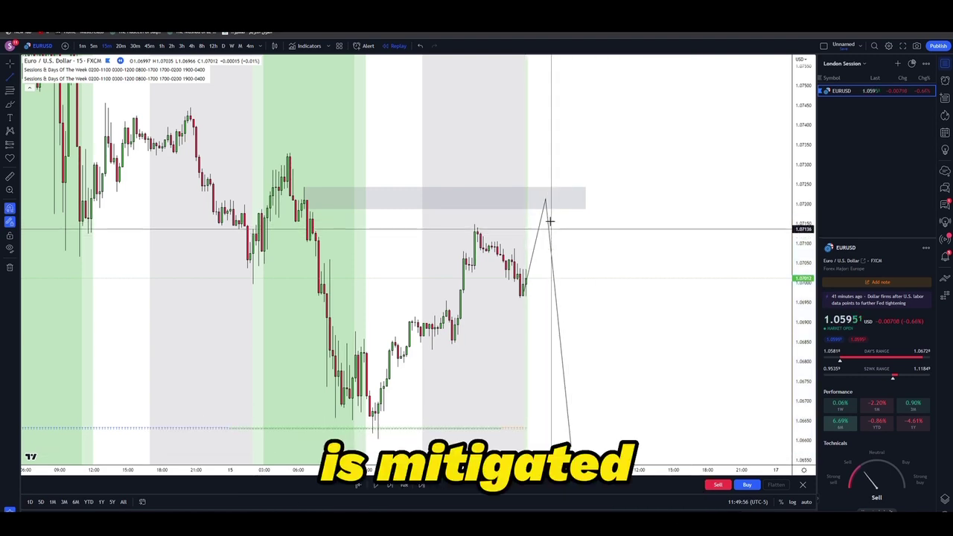
click(551, 248)
key(Delete)
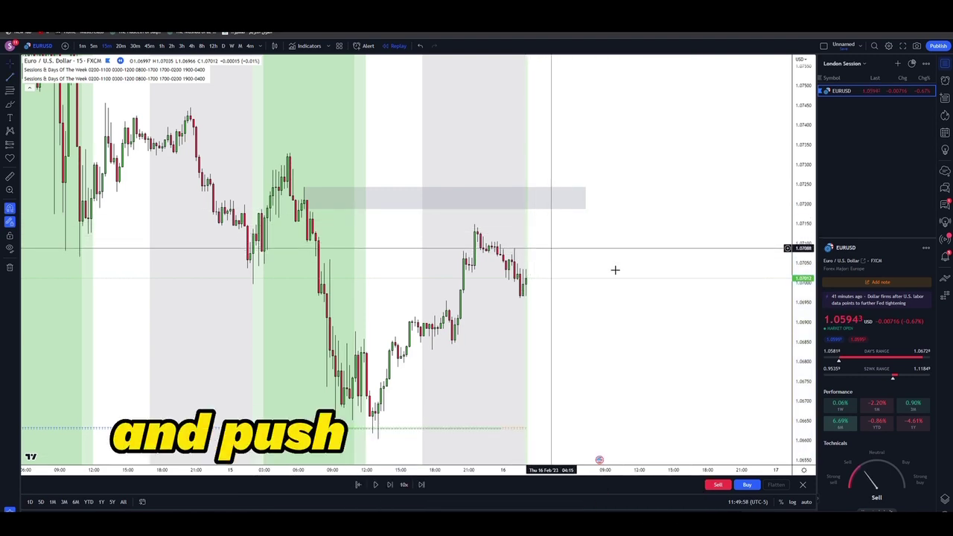
Switch the chart to the 4-minute timeframe and frame the latest candles together with the supply zone.
scroll(521, 342, up, 5)
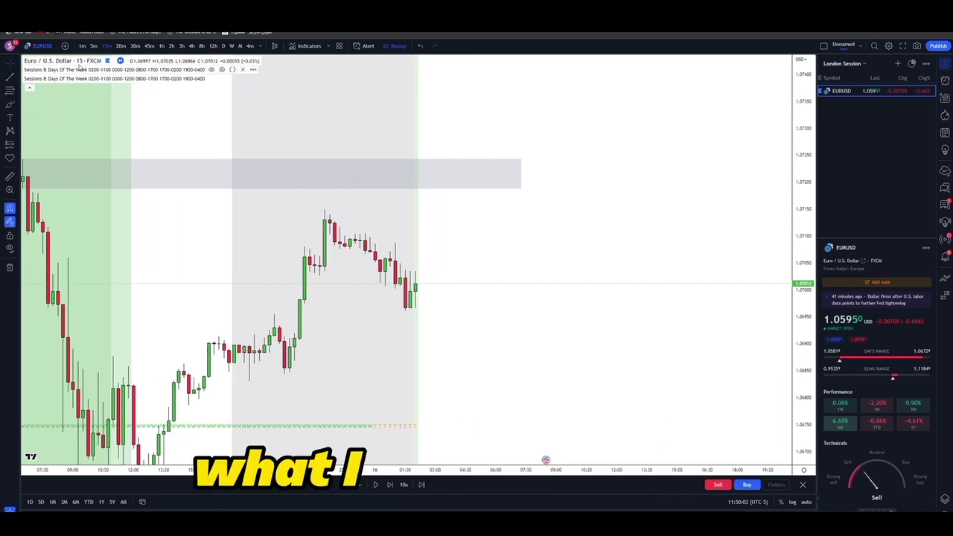
click(93, 45)
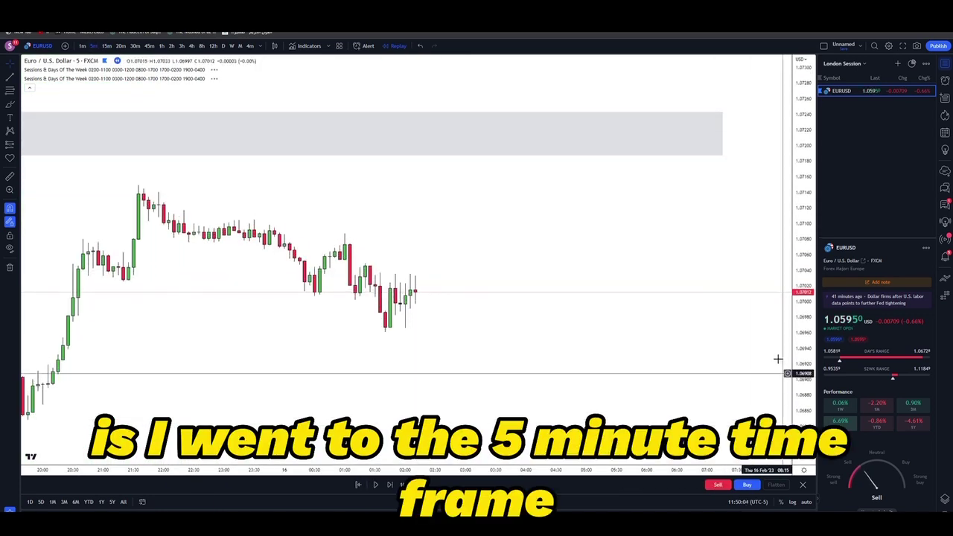
key(4)
key(Return)
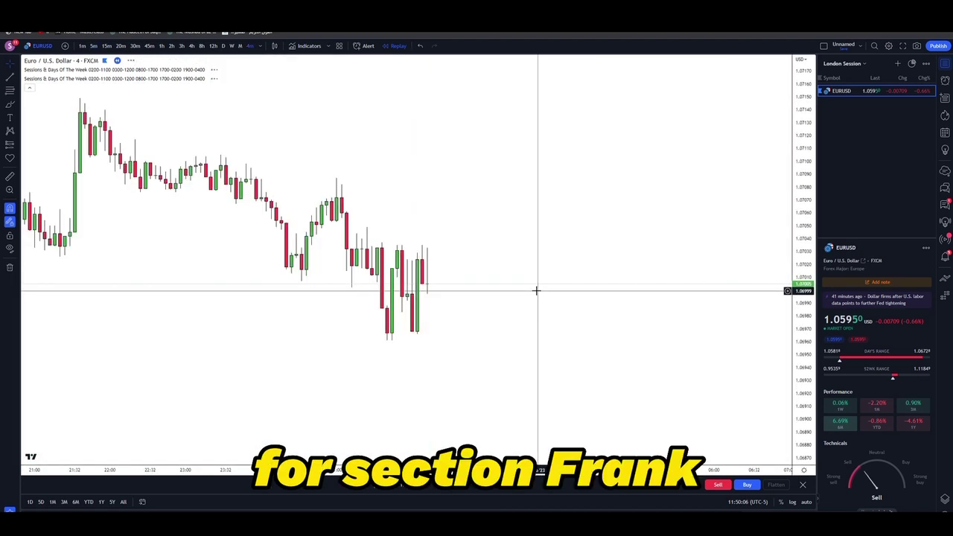
drag(804, 366, 804, 410)
scroll(591, 408, down, 4)
drag(610, 392, 548, 389)
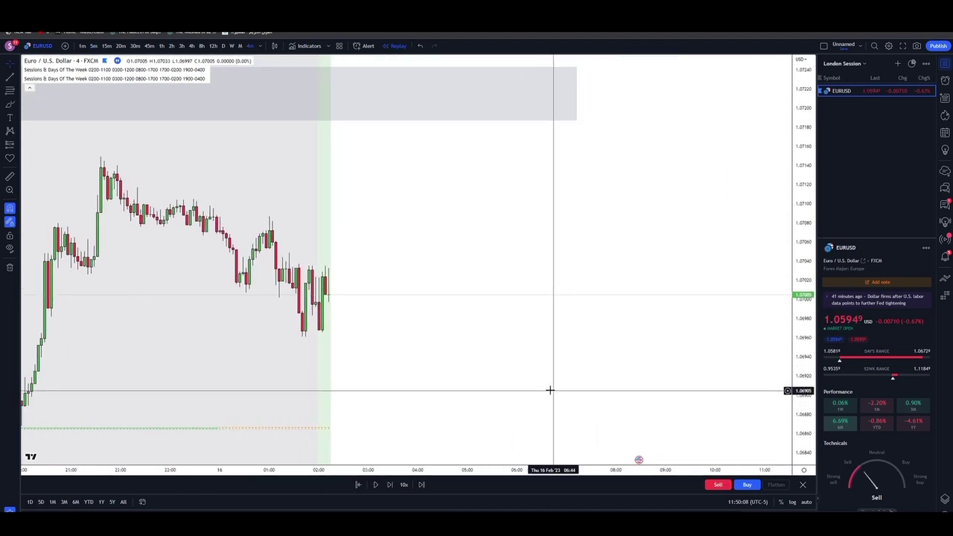
scroll(543, 387, down, 2)
drag(447, 378, 548, 371)
Advance the replay through the bullish candles after 02:16 and mark the broken high with a horizontal line at about 1.0705.
click(390, 484)
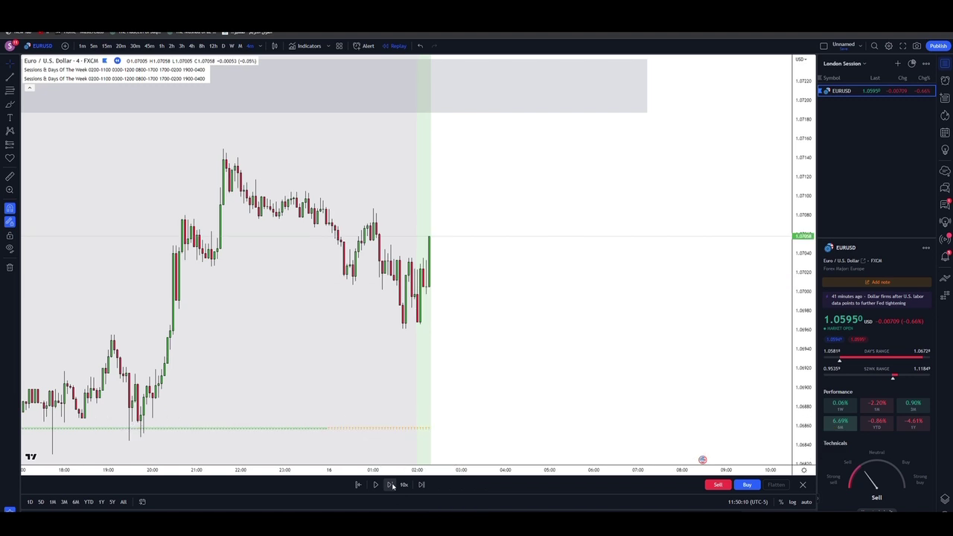
click(391, 484)
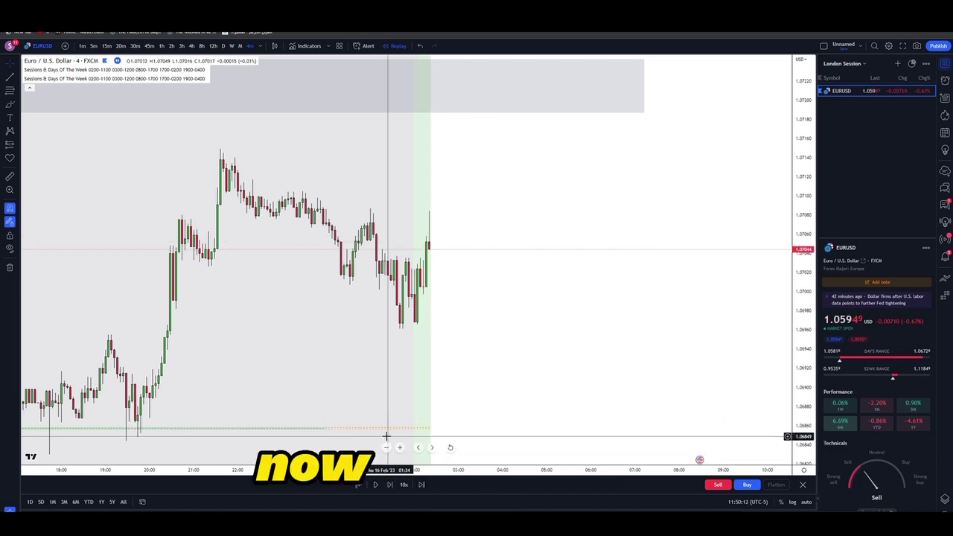
click(425, 266)
Draw a demand zone rectangle from about 1.0700 to 1.0703 at the 02:16 candle, extending to about 04:15.
click(21, 110)
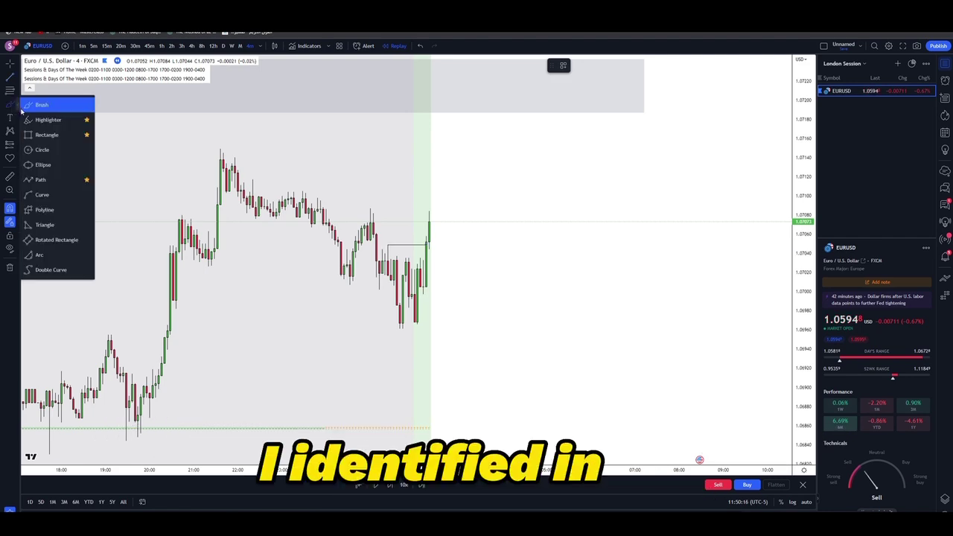
click(47, 134)
scroll(433, 288, up, 3)
click(424, 294)
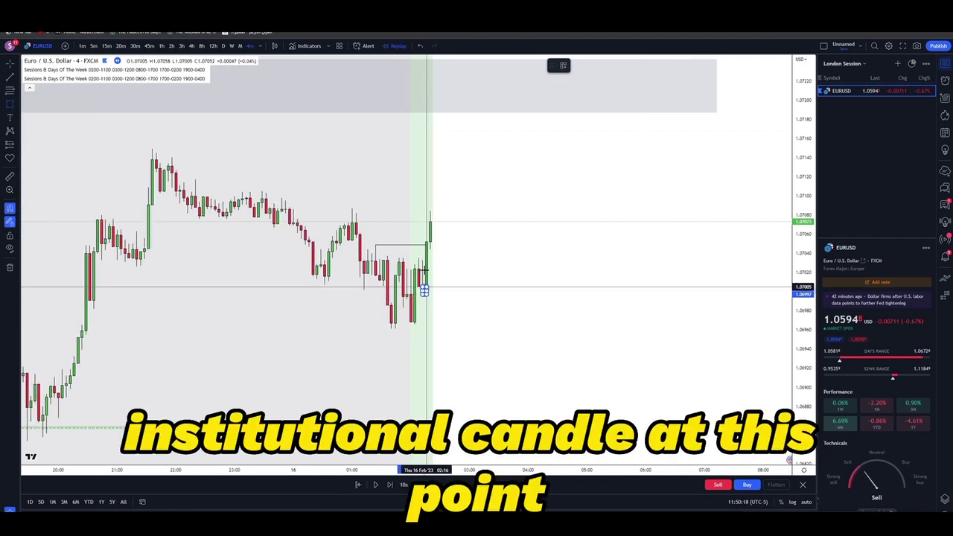
click(423, 260)
drag(424, 278, 445, 343)
scroll(505, 338, down, 2)
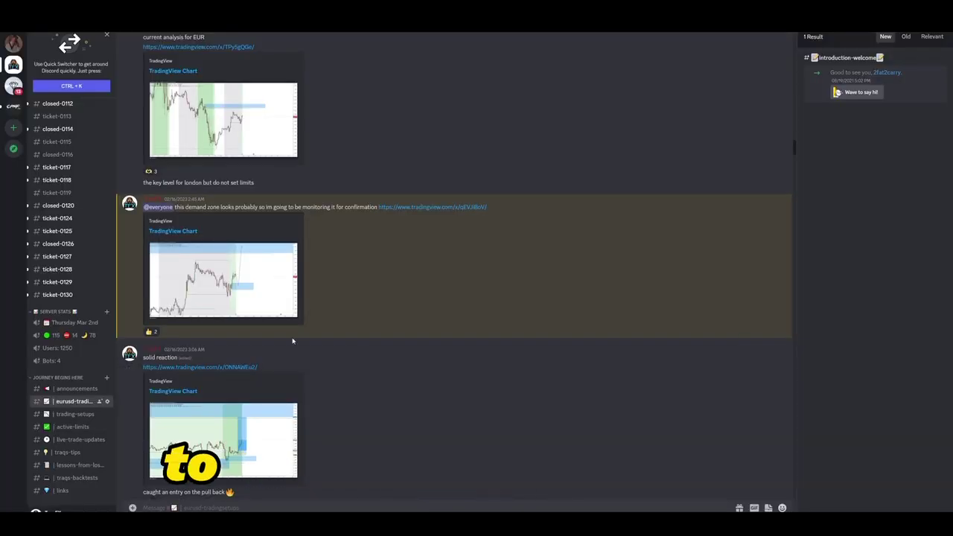
Switch to Discord, review the 16 February posts about the demand zone, and open the zone's chart preview.
scroll(228, 240, up, 1)
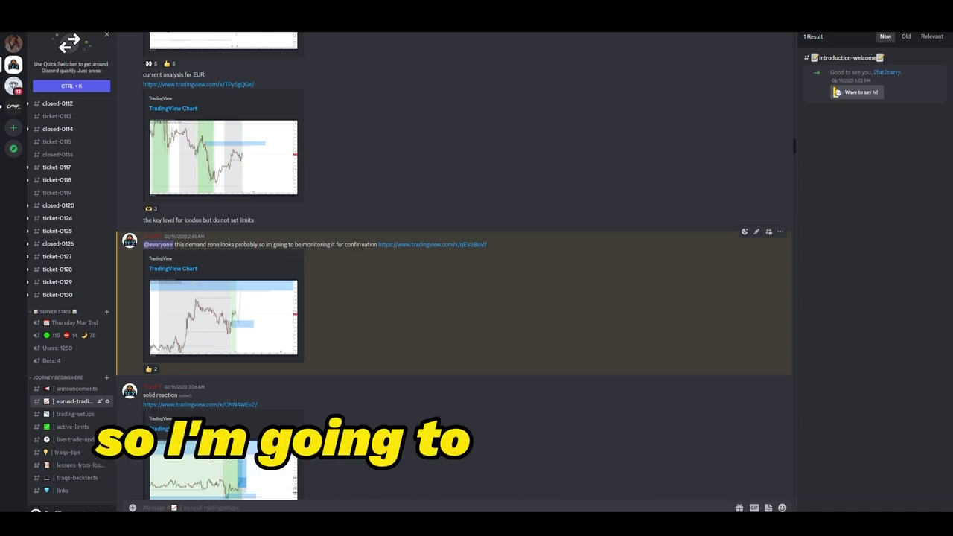
click(246, 296)
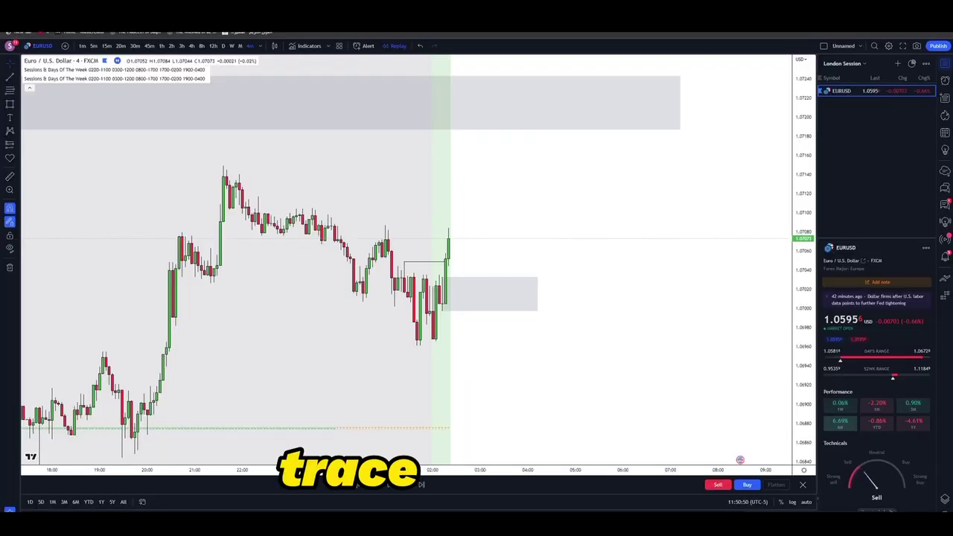
Return to TradingView and advance the replay candle by candle past 03:00 on 16 February to test the demand zone.
click(390, 490)
click(390, 490)
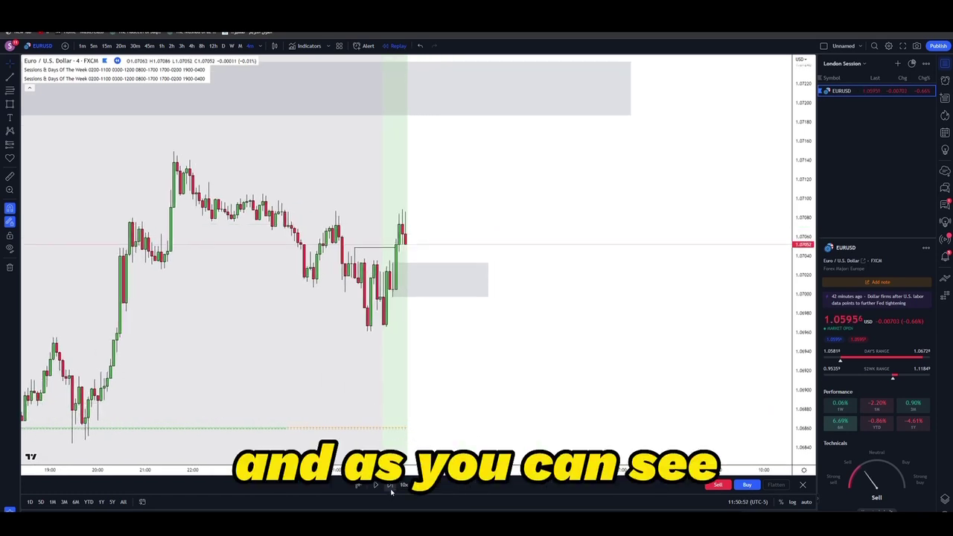
click(391, 490)
click(391, 489)
click(390, 490)
click(391, 490)
click(390, 489)
click(391, 490)
click(391, 490)
click(391, 489)
click(391, 490)
click(391, 489)
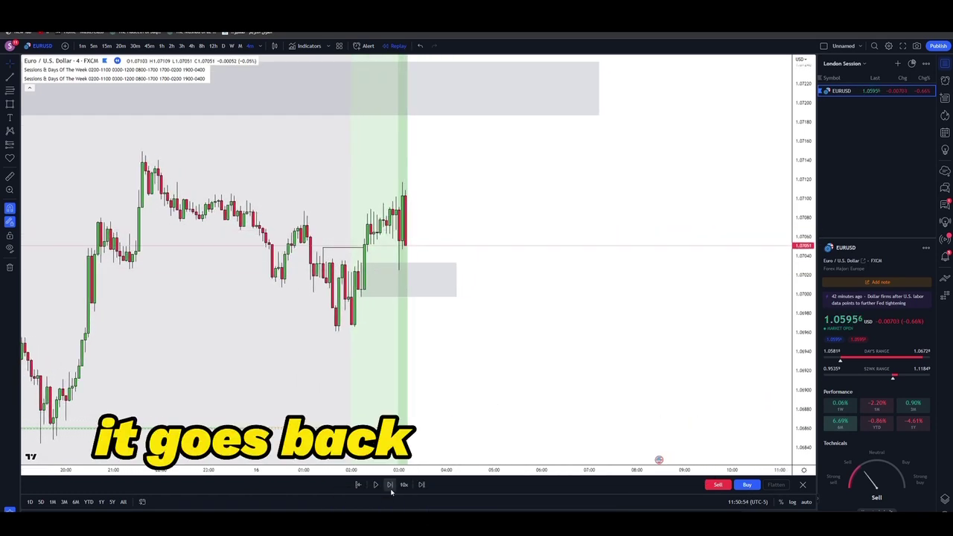
Advance the replay on 16 February to the 03:24 candle, running price up into the supply zone.
click(391, 489)
click(391, 490)
click(390, 484)
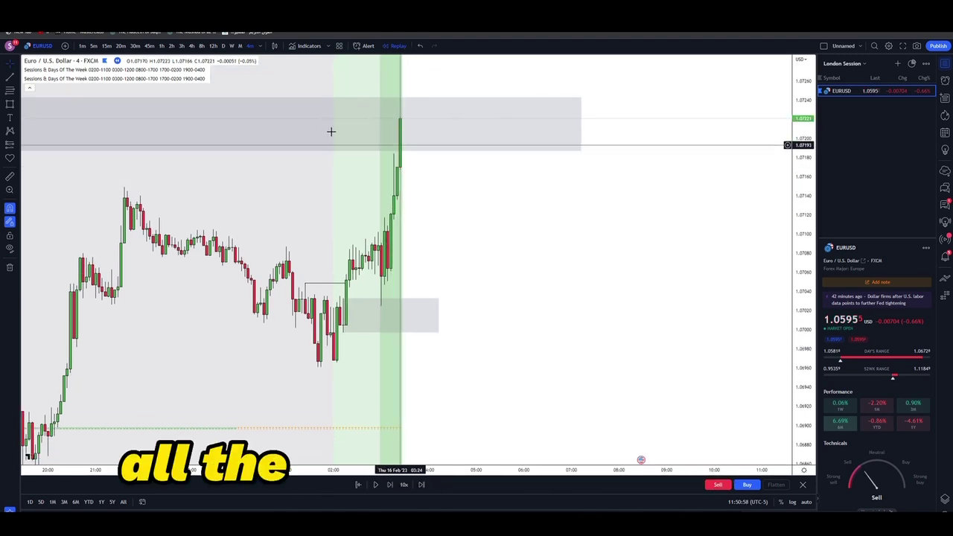
Place a long position with entry at about 1.0703, stop at the demand zone's lower edge and target at the supply zone's lower edge.
click(15, 145)
click(26, 146)
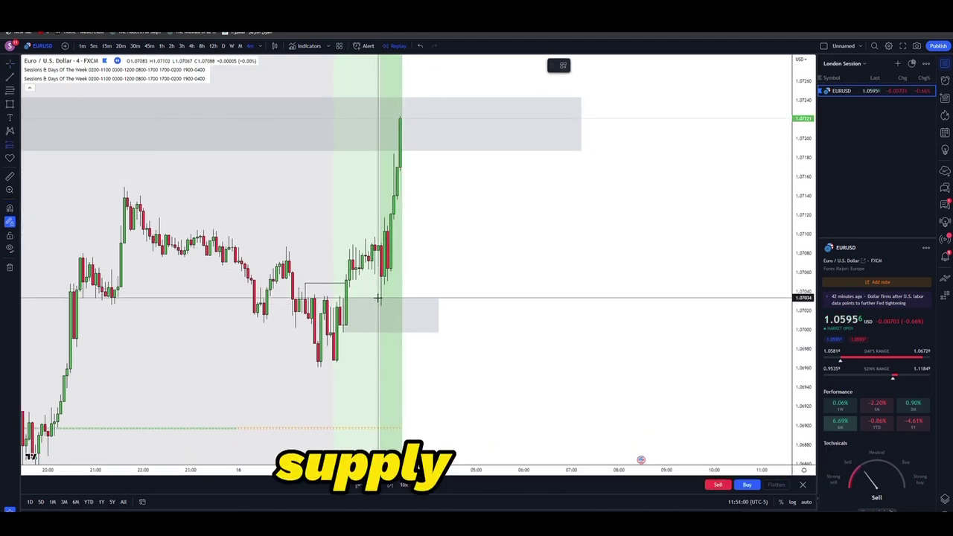
click(378, 298)
click(492, 303)
drag(490, 297, 397, 298)
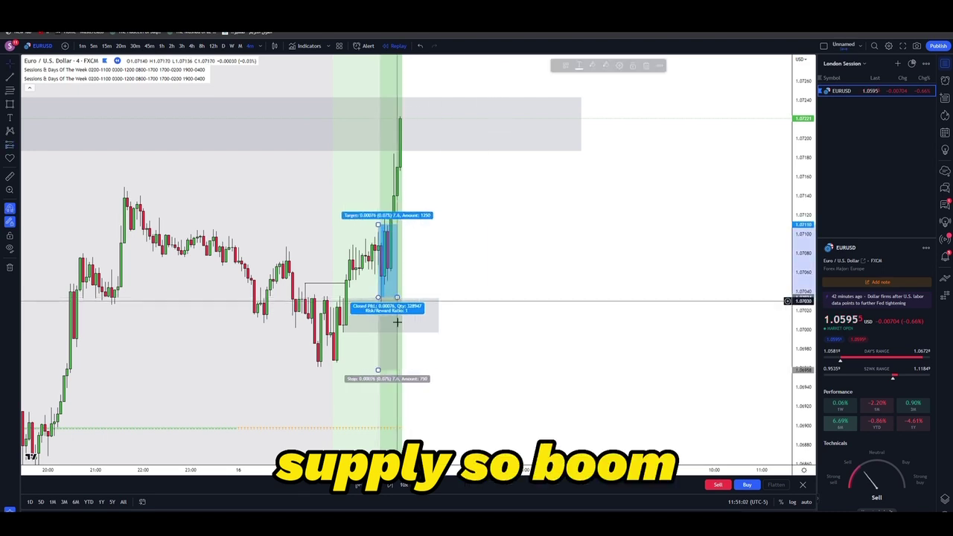
drag(377, 370, 377, 332)
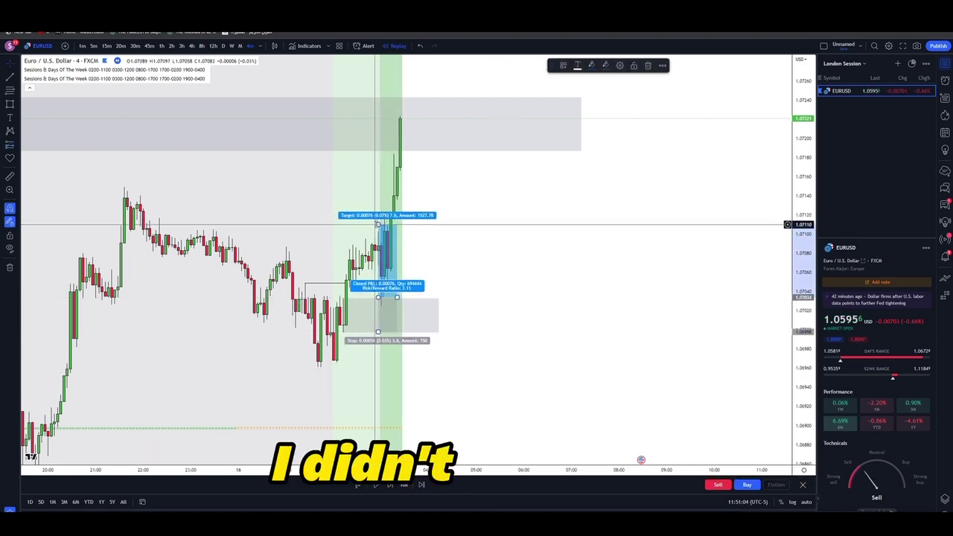
drag(378, 224, 383, 150)
Move the long position's entry up to 1.07075 after the demand zone reaction and tighten its stop to 1.07053.
drag(389, 317, 330, 276)
scroll(454, 271, up, 2)
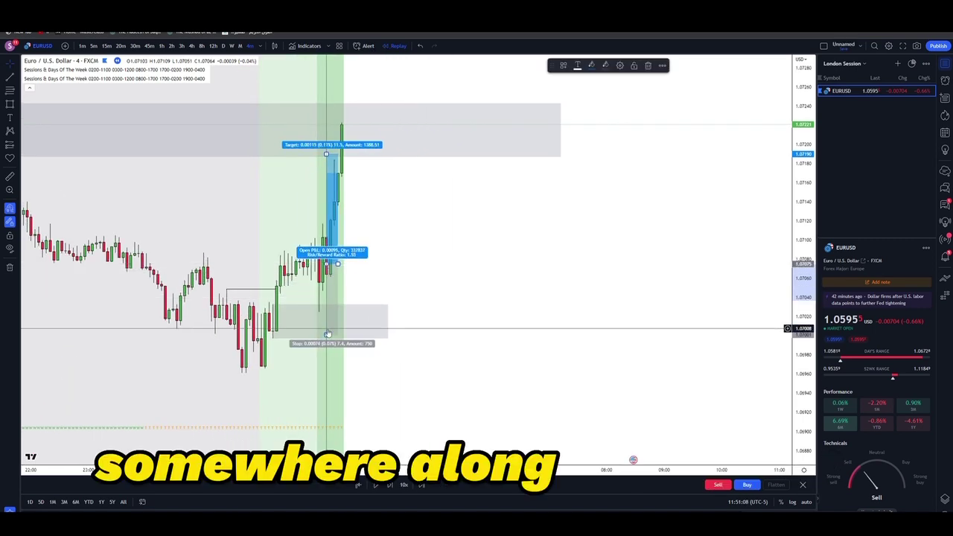
drag(328, 334, 325, 286)
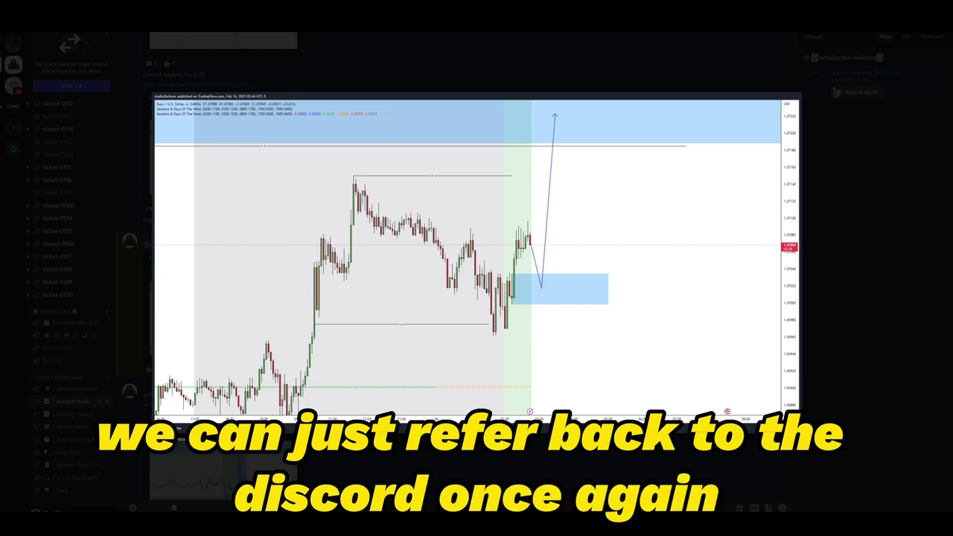
Switch to Discord and view the "solid reaction" chart and the phone screenshot of the pullback entry.
click(457, 471)
scroll(457, 472, down, 9)
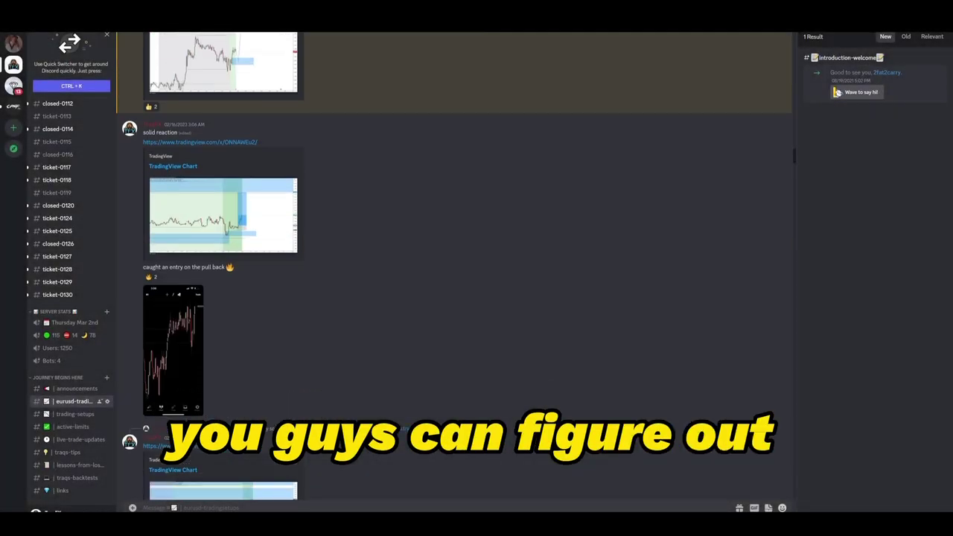
scroll(250, 335, up, 1)
scroll(250, 335, up, 2)
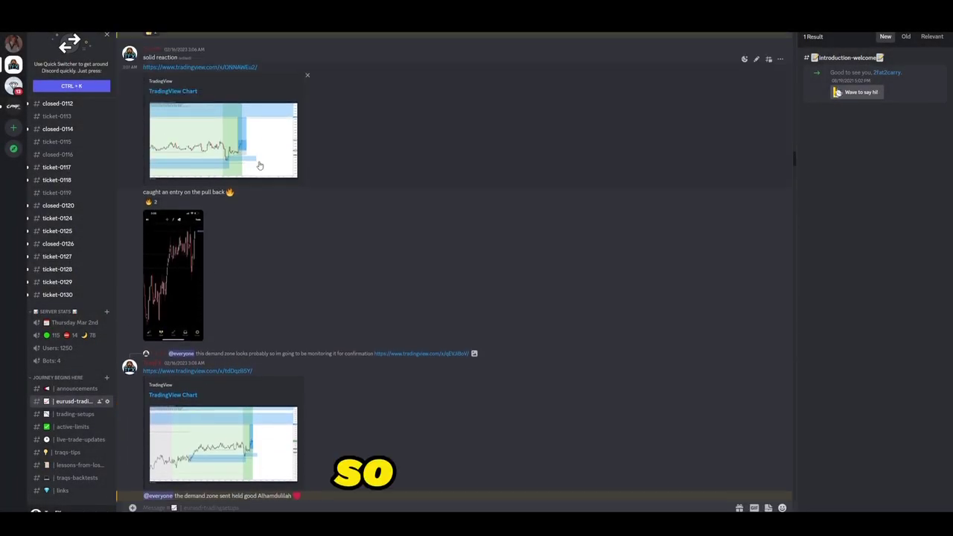
click(260, 164)
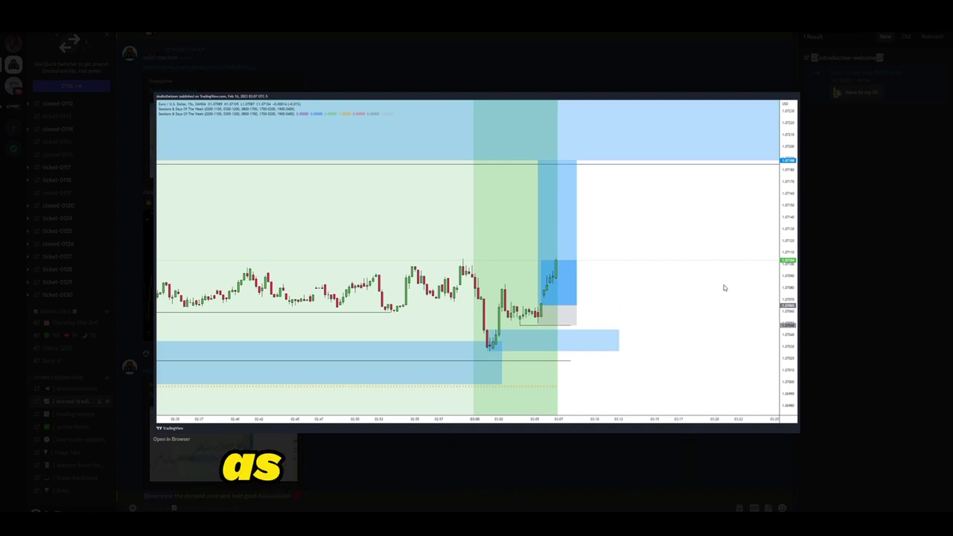
key(Escape)
scroll(178, 309, down, 5)
click(177, 309)
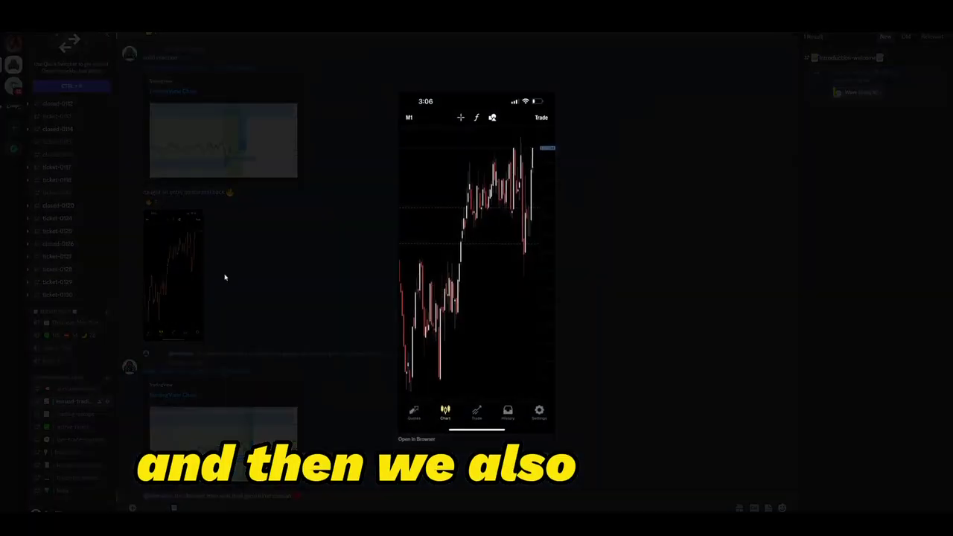
key(Escape)
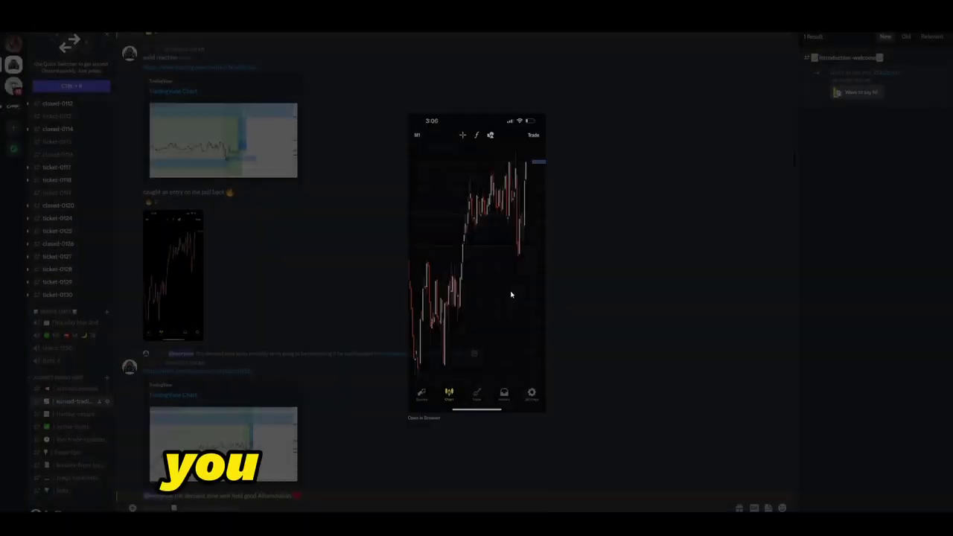
Browse the following 16 February posts and enlarge the chart shared after the 3:17 AM phone screenshot.
scroll(294, 311, down, 4)
scroll(287, 313, down, 5)
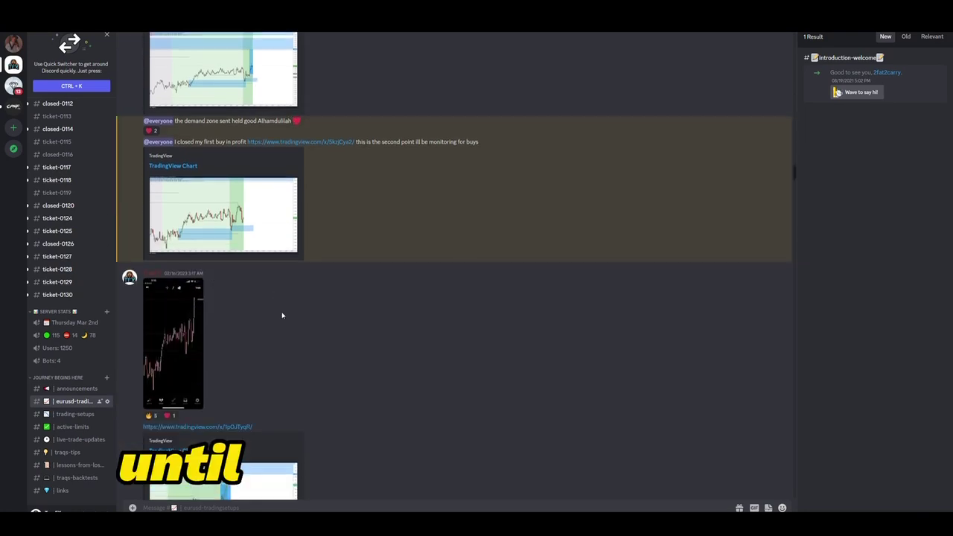
click(238, 365)
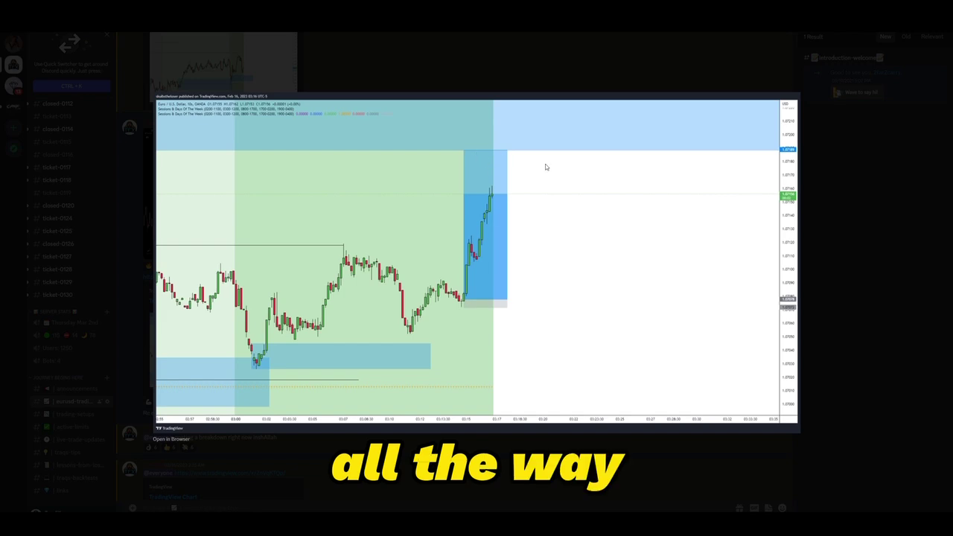
key(Escape)
scroll(549, 351, down, 3)
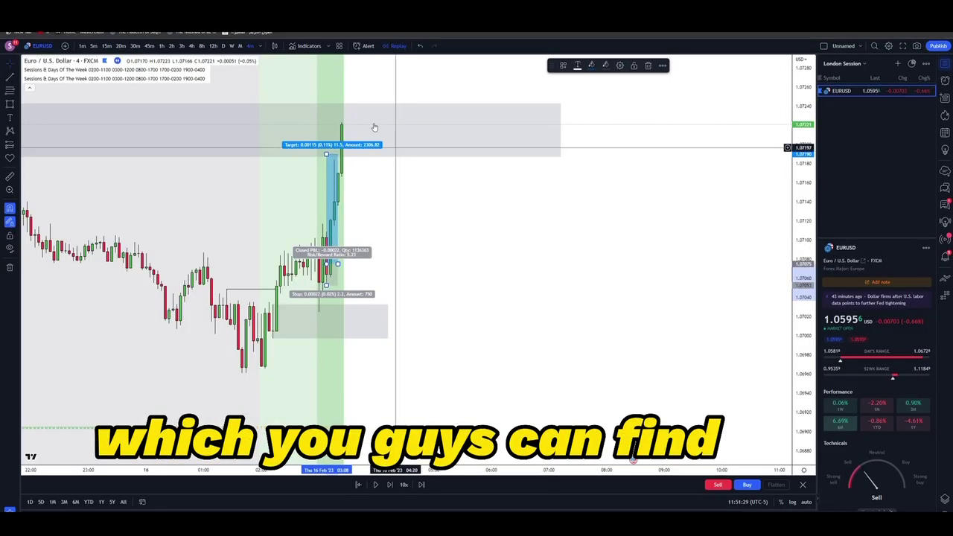
Back in TradingView, remove the long position and shorten the demand zone rectangle to end at about 03:04.
drag(375, 127, 599, 278)
scroll(608, 278, up, 3)
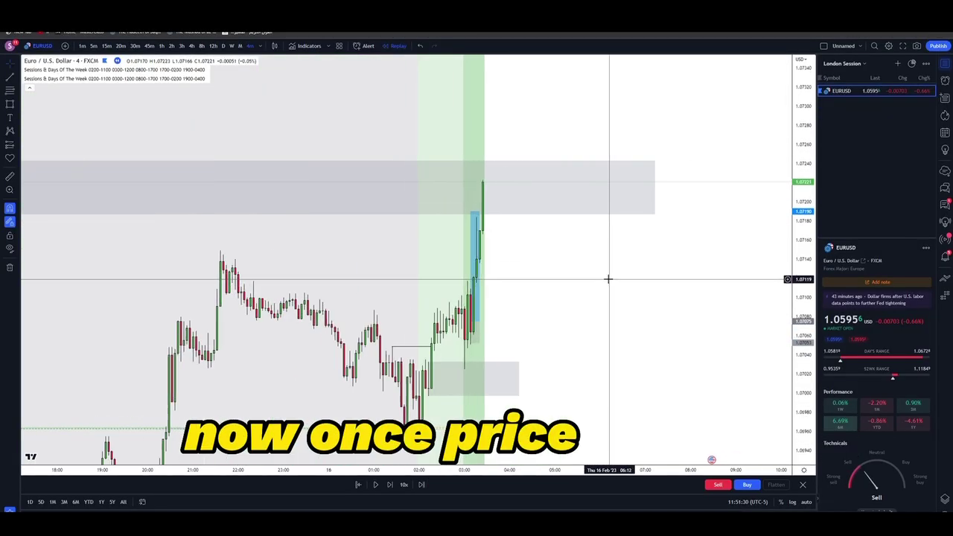
drag(487, 309, 429, 292)
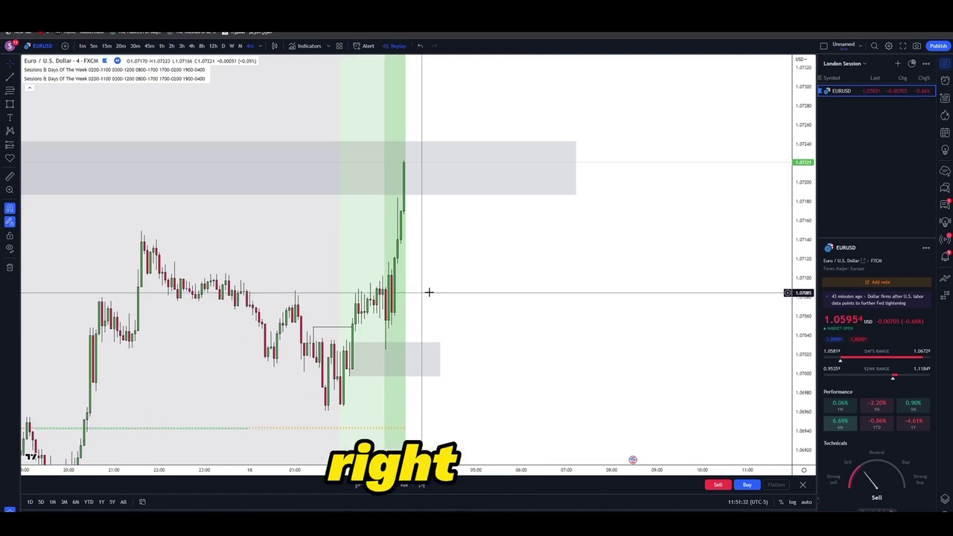
drag(440, 360, 381, 360)
click(408, 363)
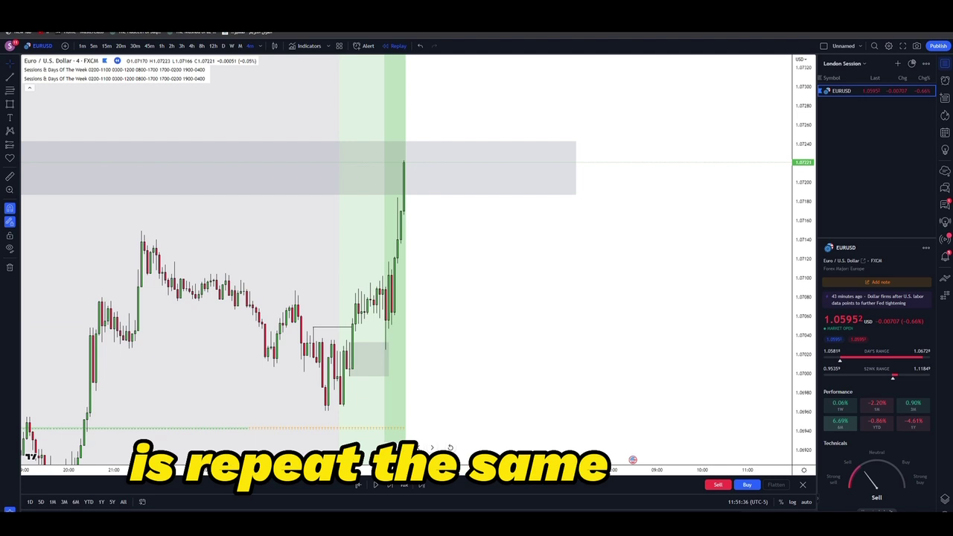
Advance the replay to about 03:40 through the drop from the supply zone and change the chart to the 1-minute timeframe.
click(389, 486)
click(388, 486)
click(389, 486)
click(388, 486)
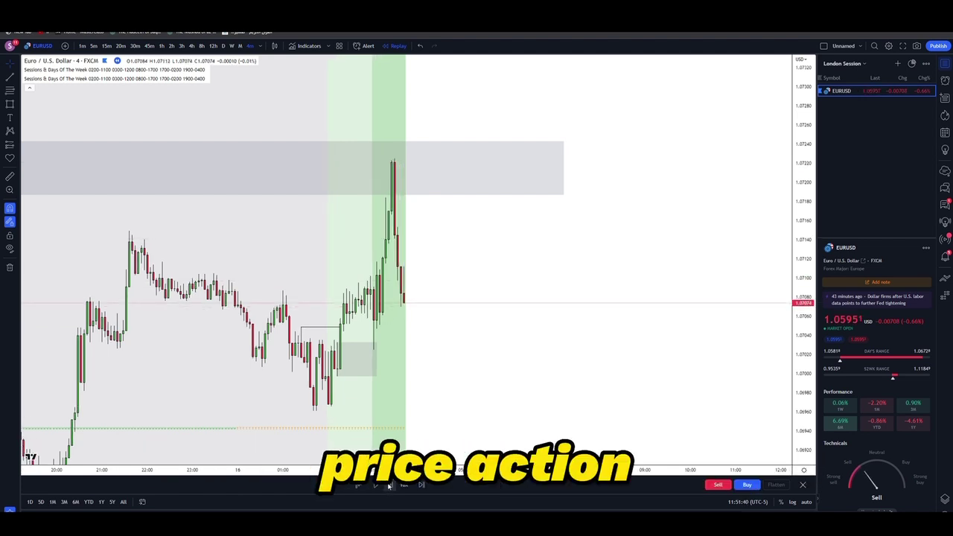
key(1)
key(Return)
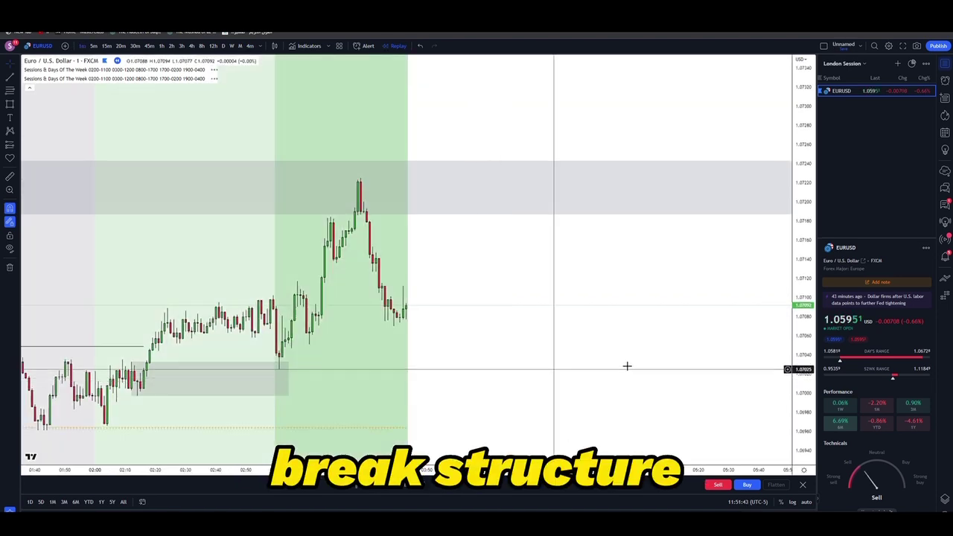
Mark the bearish break of structure with a horizontal line at 1.07136 from the 03:20 low to about 03:32.
drag(803, 406, 803, 327)
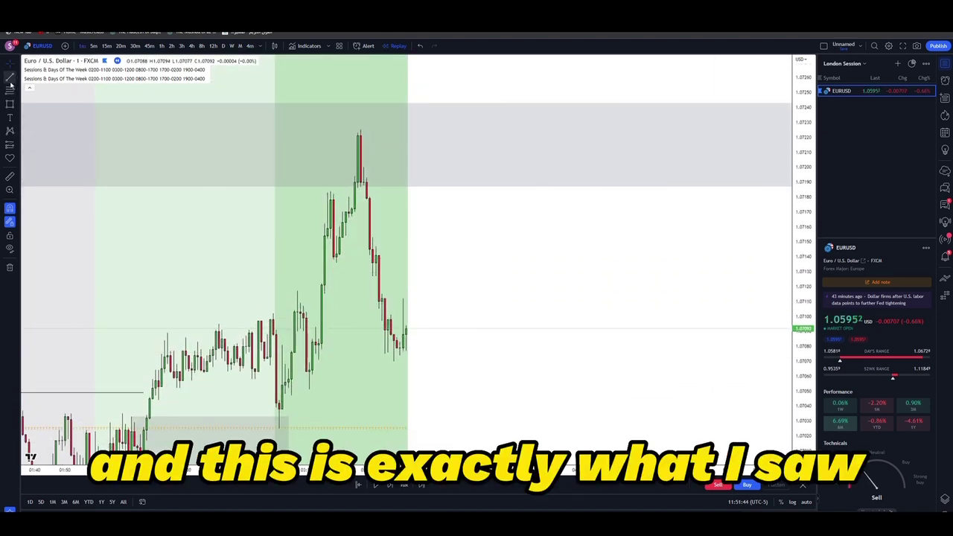
scroll(343, 149, up, 2)
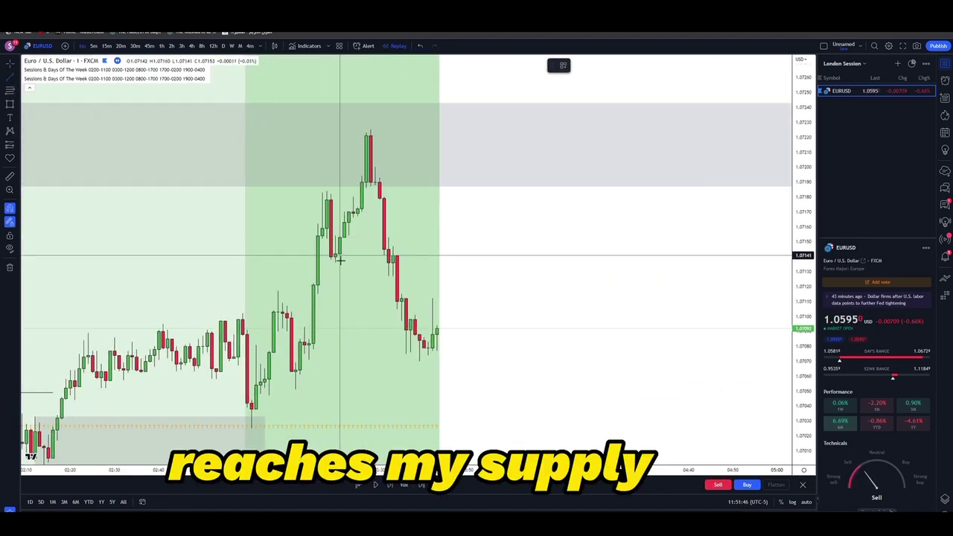
click(387, 270)
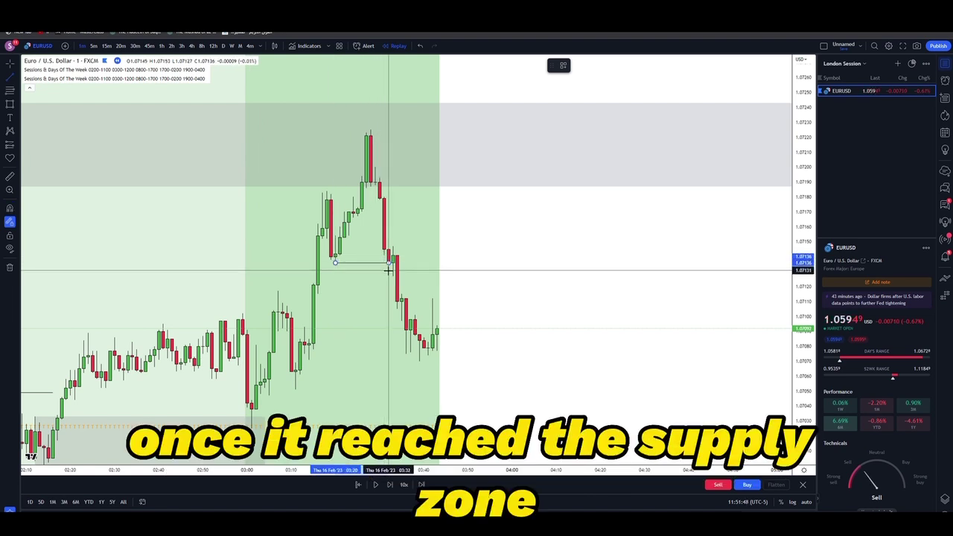
click(423, 294)
Draw a supply zone rectangle from about 1.0713 to 1.0715 at the structure break, spanning about 03:32 to 04:24.
drag(424, 293, 354, 275)
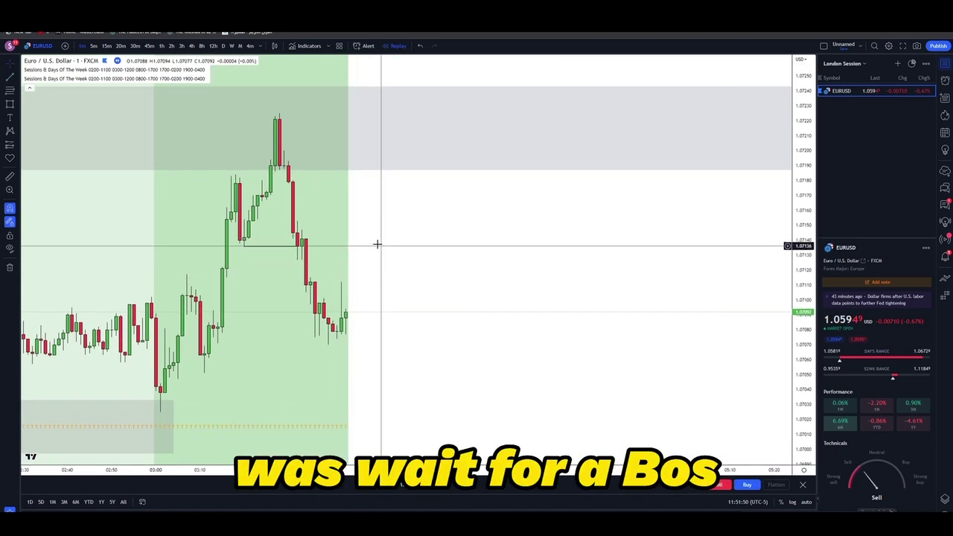
click(295, 264)
drag(296, 240, 525, 277)
scroll(621, 291, down, 5)
drag(620, 292, 487, 325)
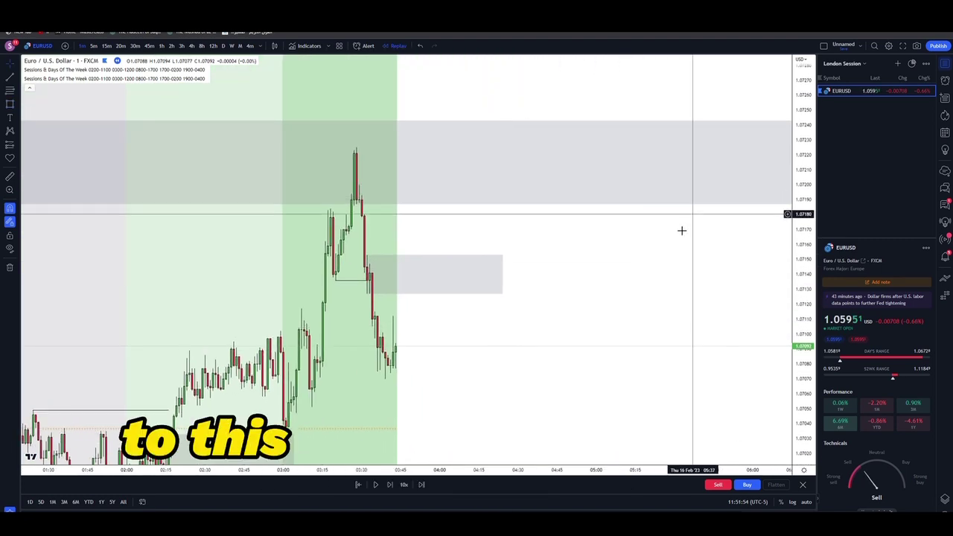
Shorten the upper supply zone rectangle to end at about 03:37.
scroll(681, 230, down, 8)
drag(682, 230, 603, 233)
drag(710, 179, 475, 205)
scroll(469, 202, up, 5)
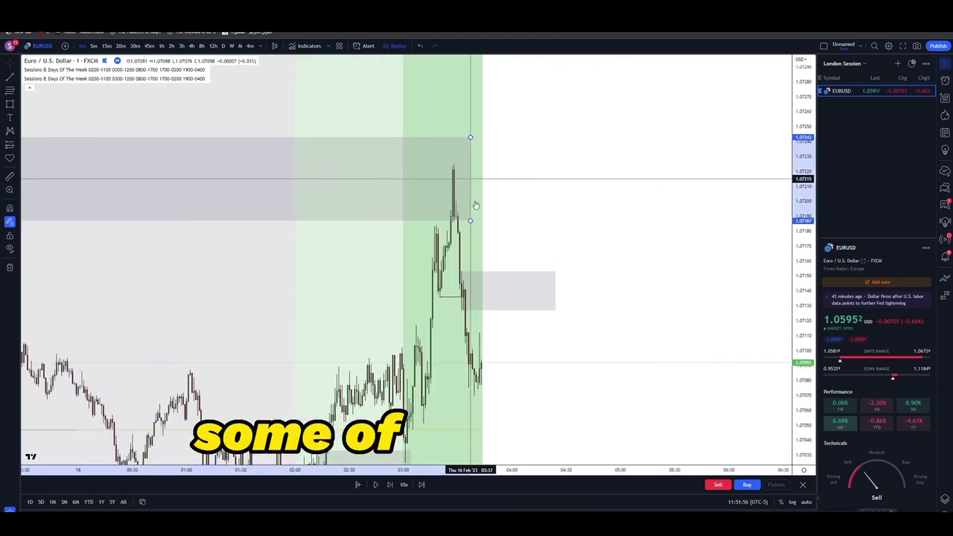
scroll(474, 206, up, 4)
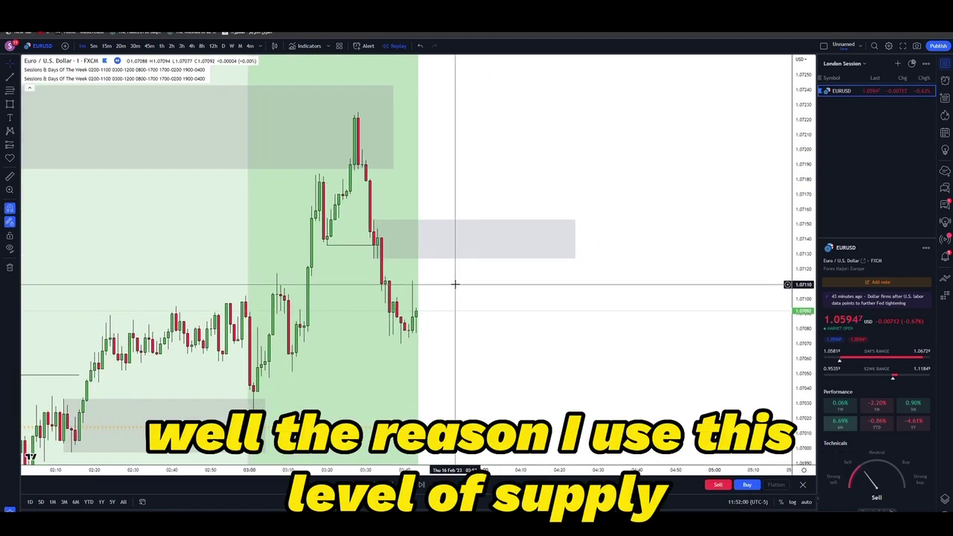
Circle the candles at the start of the new supply zone with the Brush and delete the brush marks.
click(17, 106)
click(47, 105)
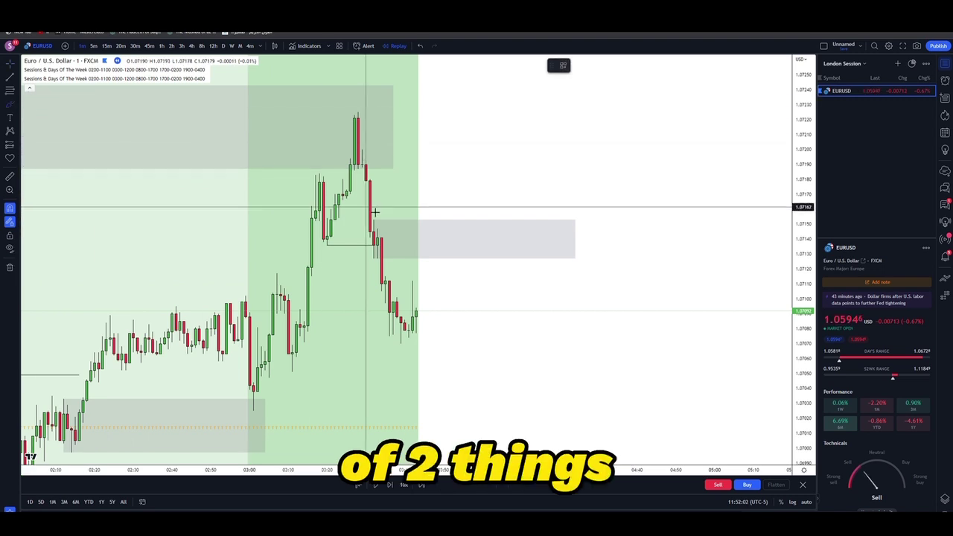
drag(376, 240, 395, 259)
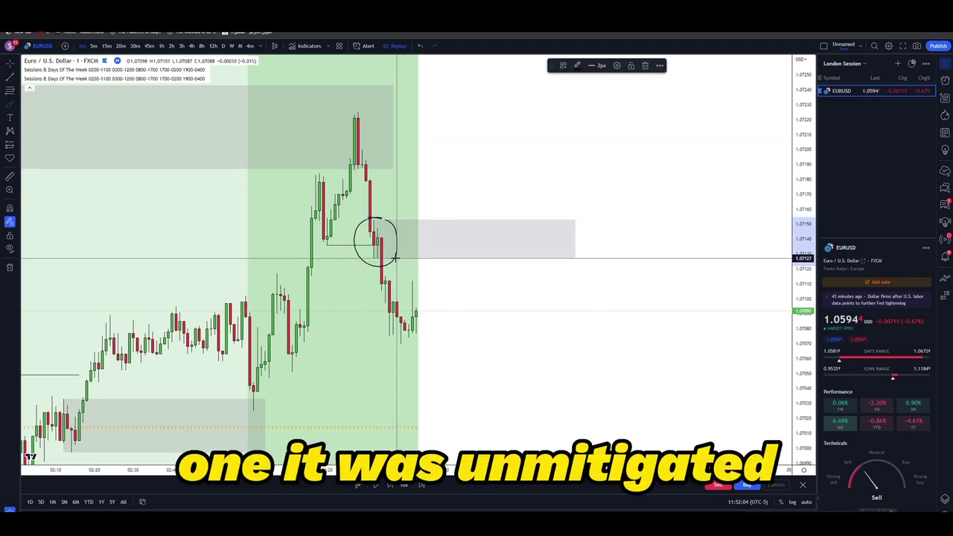
key(Delete)
drag(363, 258, 369, 258)
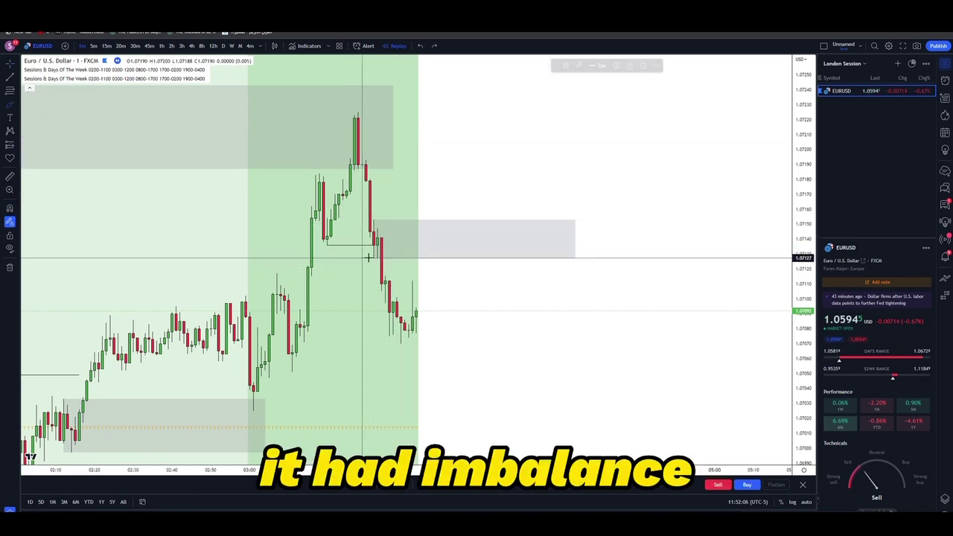
key(Delete)
Draw an alternative supply rectangle from 1.07186 to 1.07225 at the peak, extending to 04:29, and delete it.
click(18, 106)
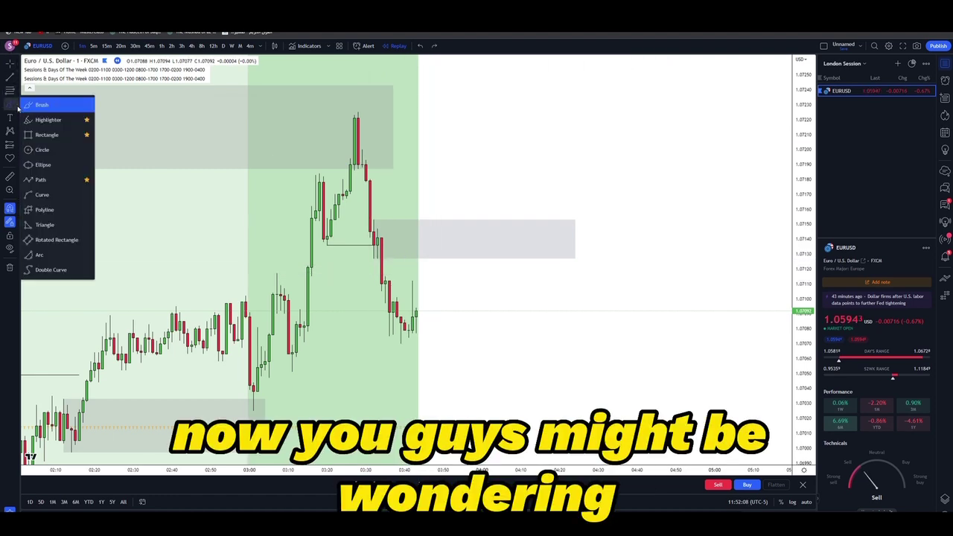
click(47, 135)
drag(349, 111, 594, 170)
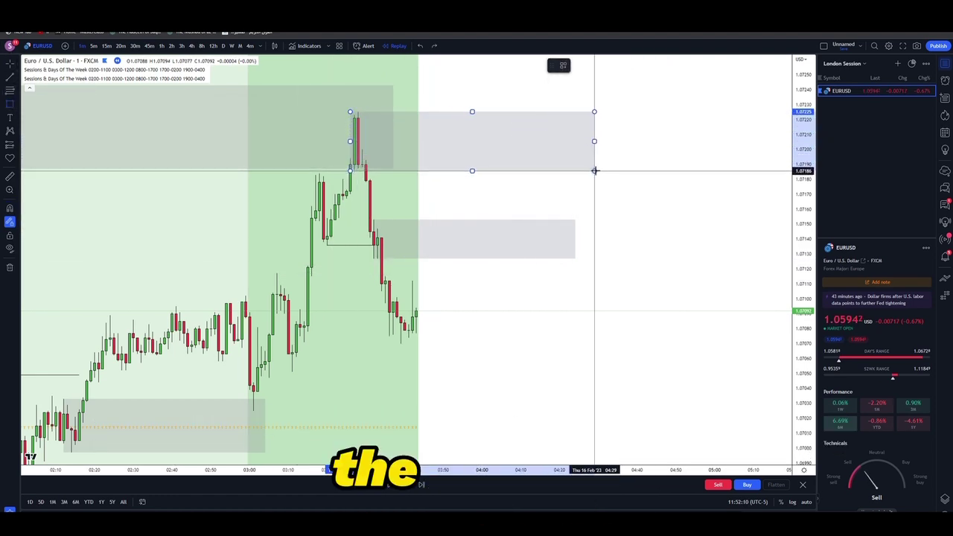
key(Delete)
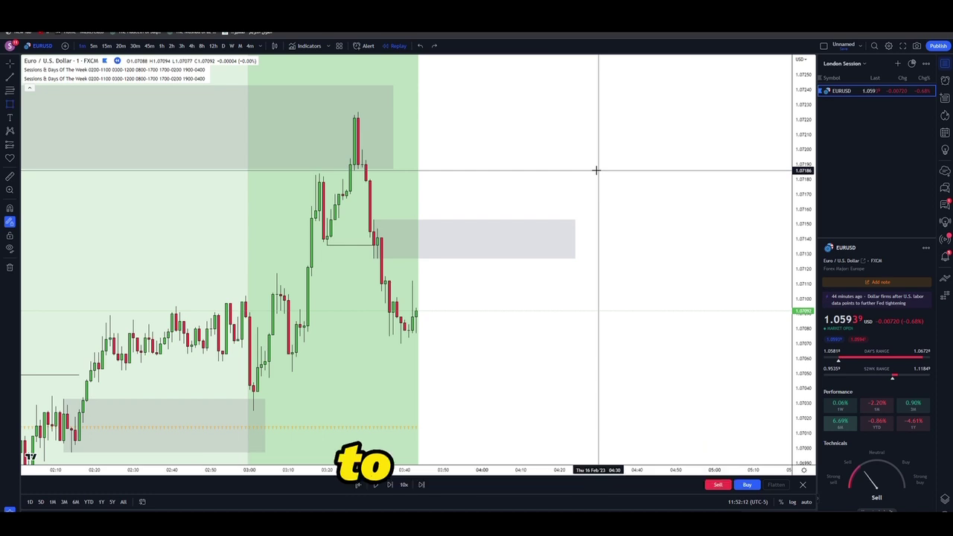
Point out the upper and lower supply zones with temporary Brush strokes, undoing the marks.
click(16, 104)
click(26, 105)
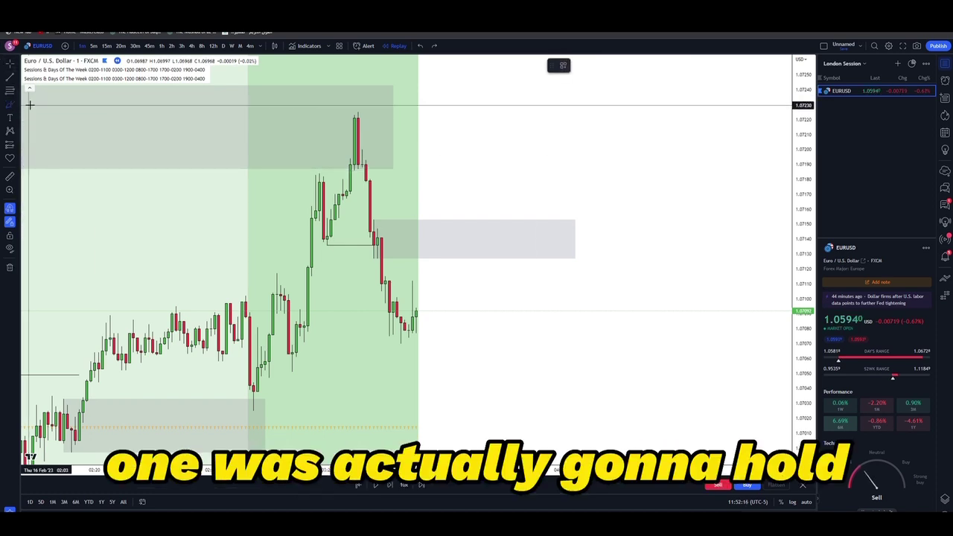
drag(344, 110, 345, 113)
key(ctrl+z)
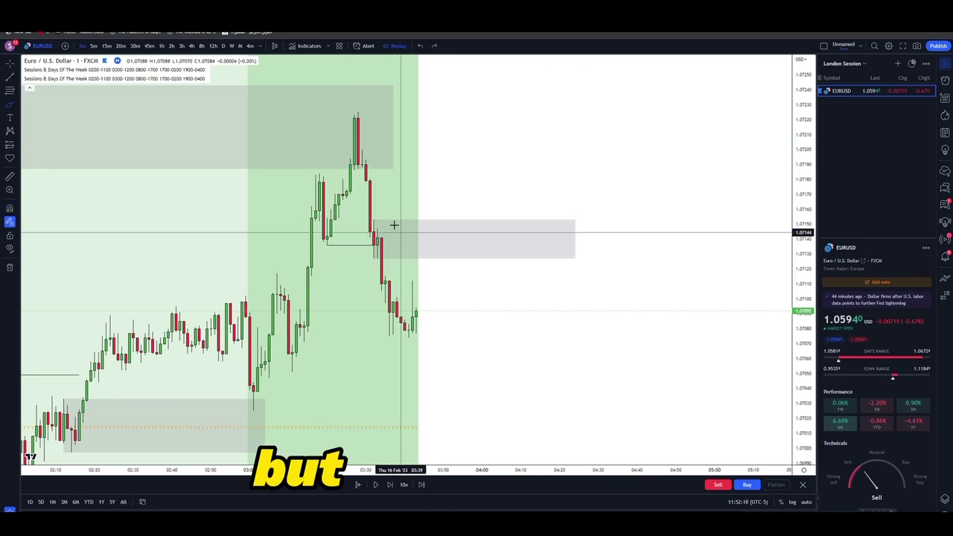
drag(392, 216, 387, 215)
key(ctrl+z)
drag(349, 91, 402, 162)
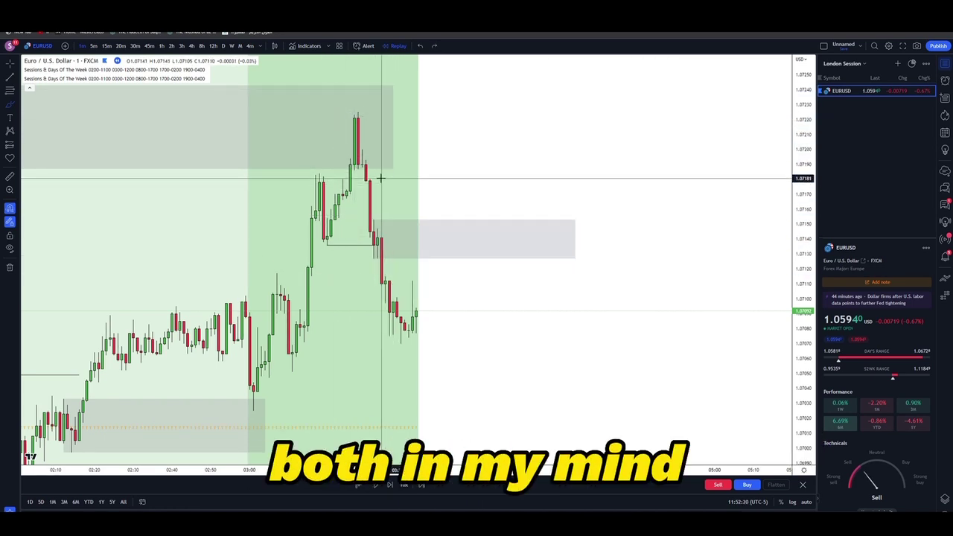
Switch to Discord, enlarge the EURUSD sell zones chart posted on 16 February to examine its two supply zones, and close it.
drag(378, 233, 380, 235)
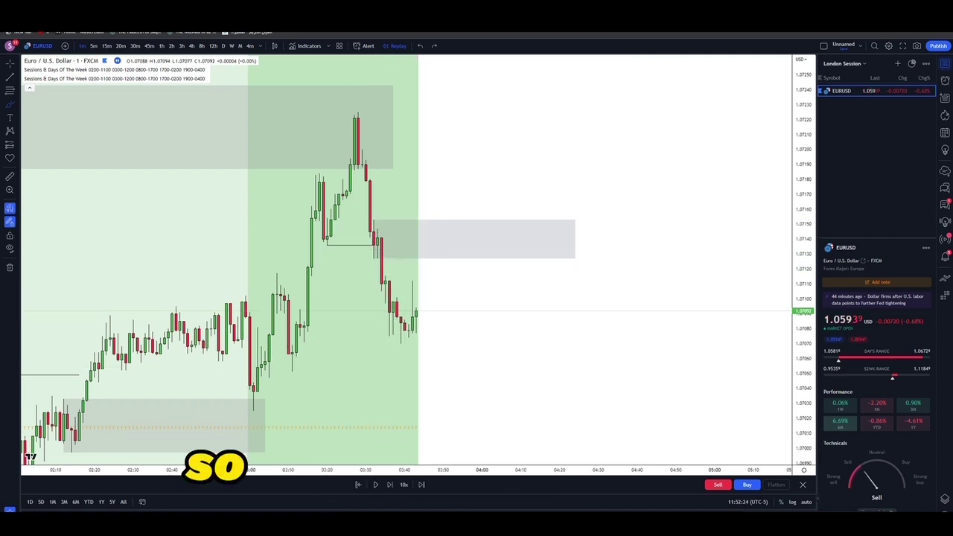
key(alt+Tab)
click(262, 421)
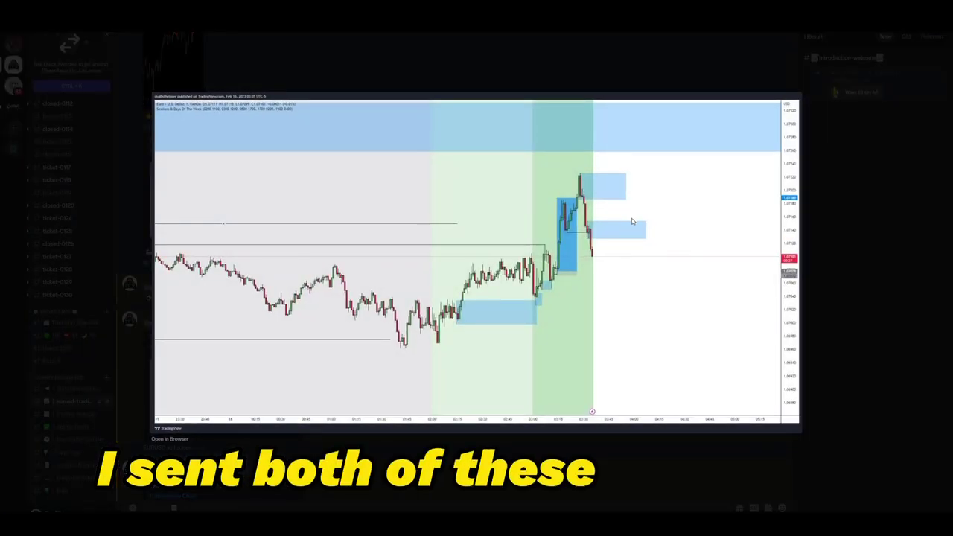
key(Escape)
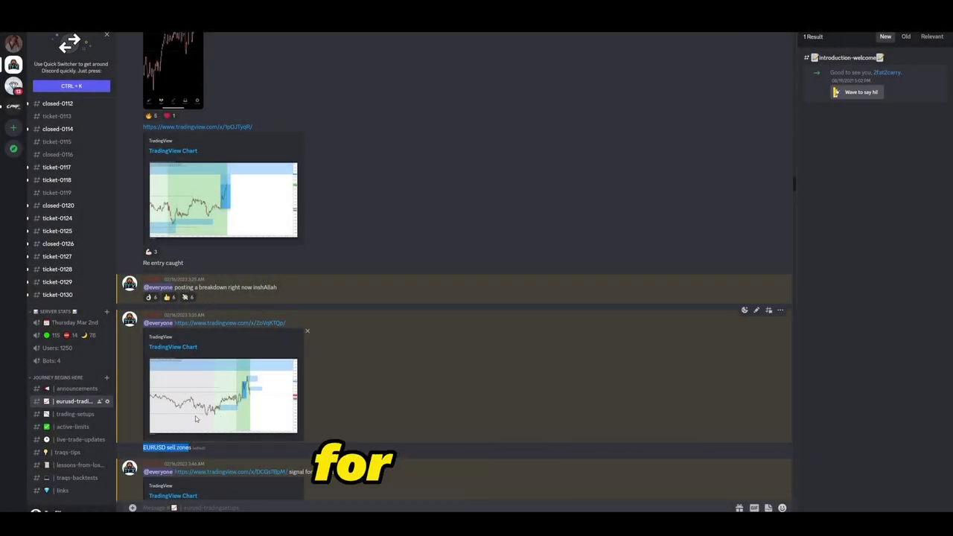
click(224, 395)
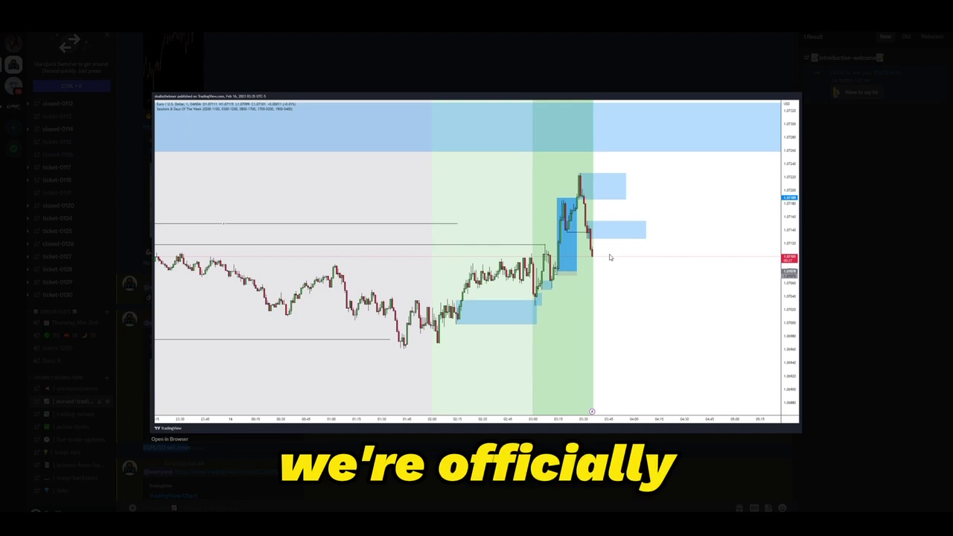
click(801, 274)
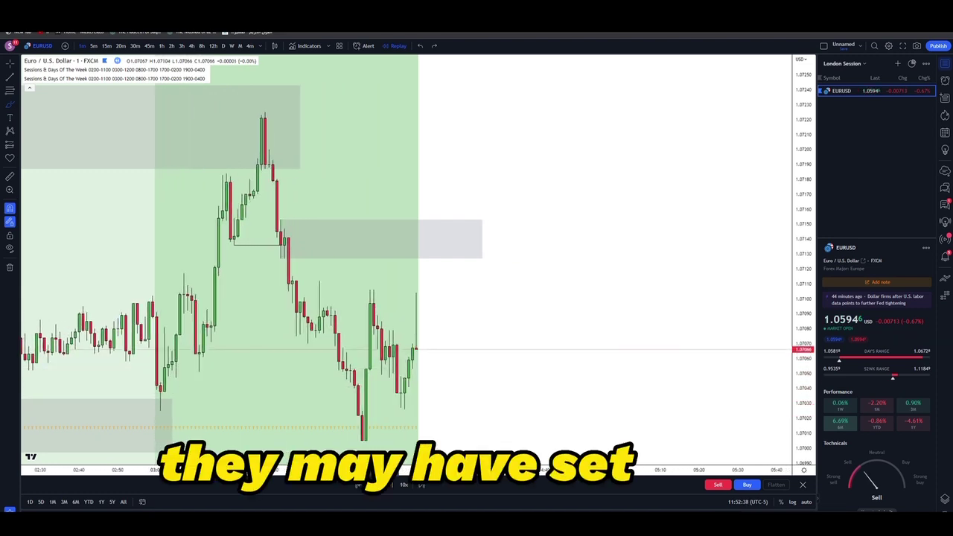
Place a short position at 1.07127 on the lower supply zone's bottom edge, narrow it, and set its stop to 1.07153.
click(10, 144)
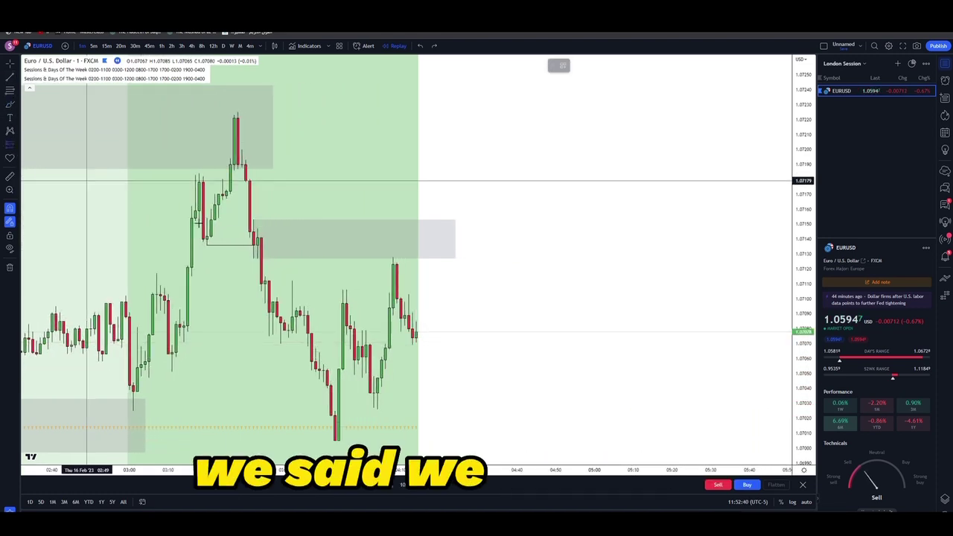
click(389, 259)
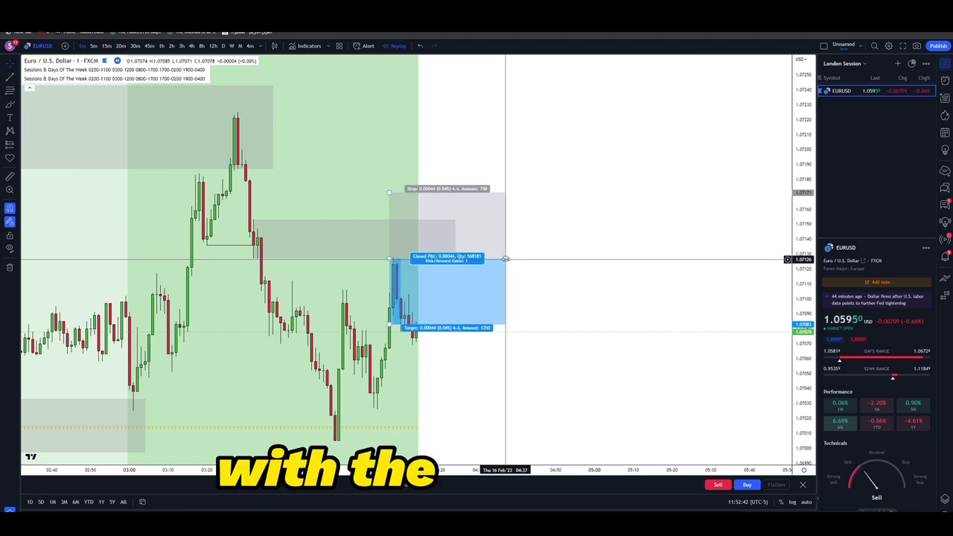
drag(506, 259, 412, 259)
drag(388, 192, 386, 221)
Extend the short position to about 06:05 and lower its target to 1.06809.
scroll(588, 347, down, 8)
drag(638, 358, 594, 353)
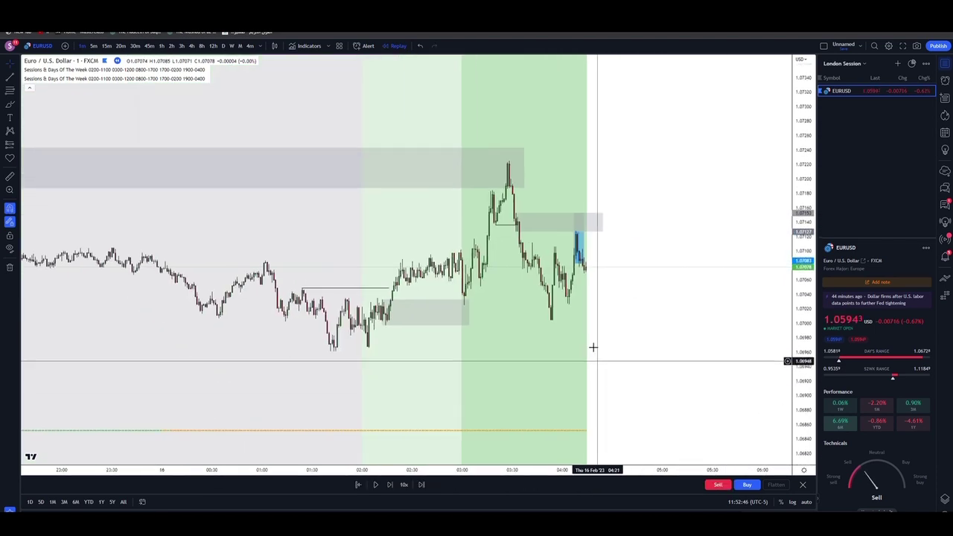
drag(582, 234, 773, 233)
drag(644, 335, 600, 328)
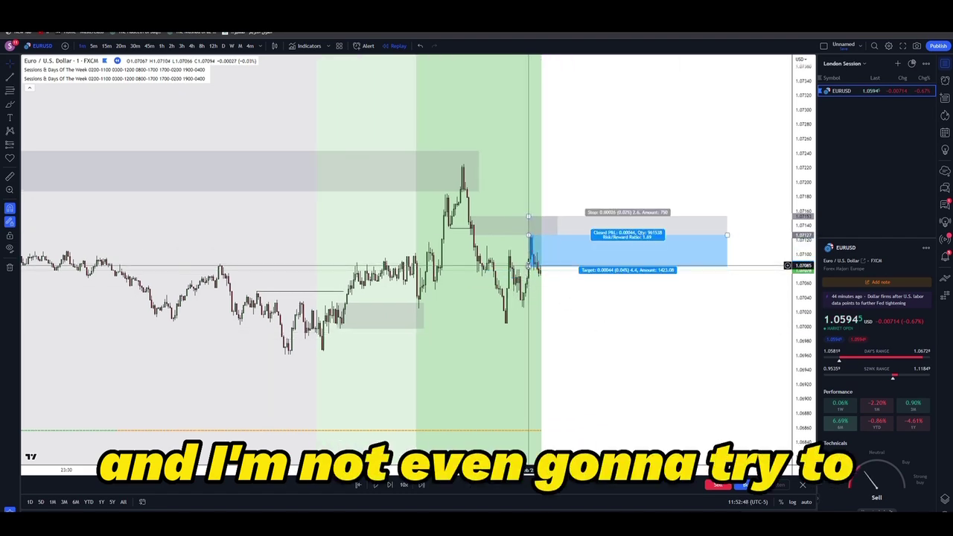
drag(528, 265, 525, 464)
drag(424, 348, 380, 224)
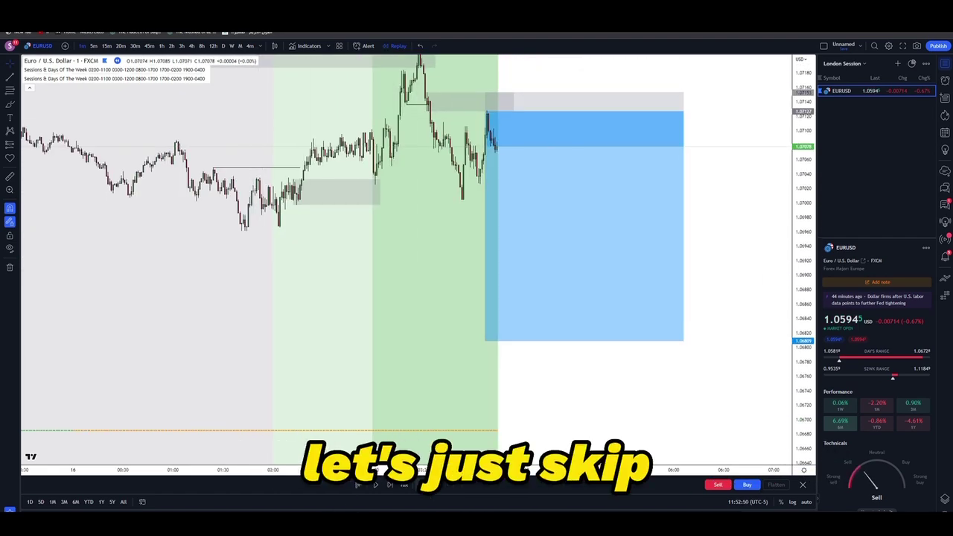
Jump the replay forward to real-time data and hide the first Sessions indicator.
click(421, 485)
scroll(477, 359, down, 12)
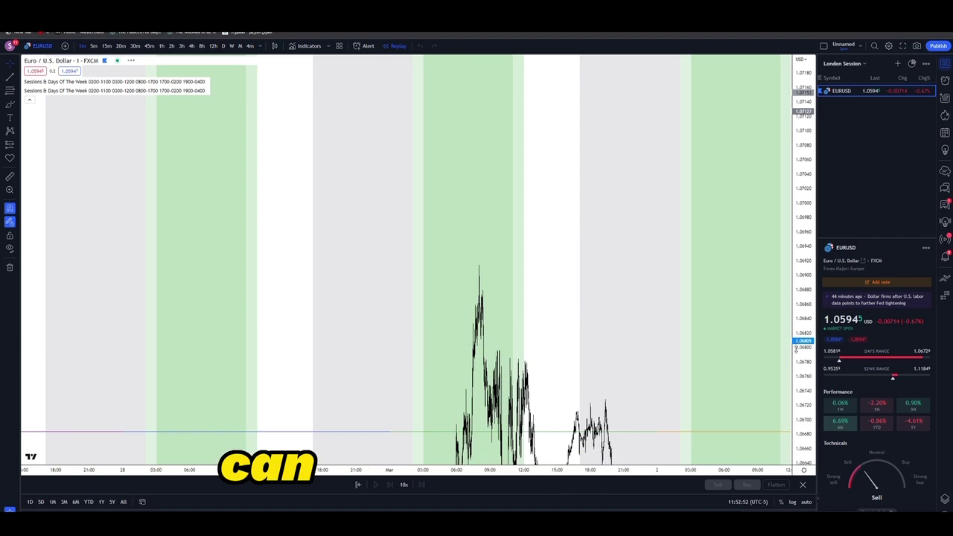
click(212, 81)
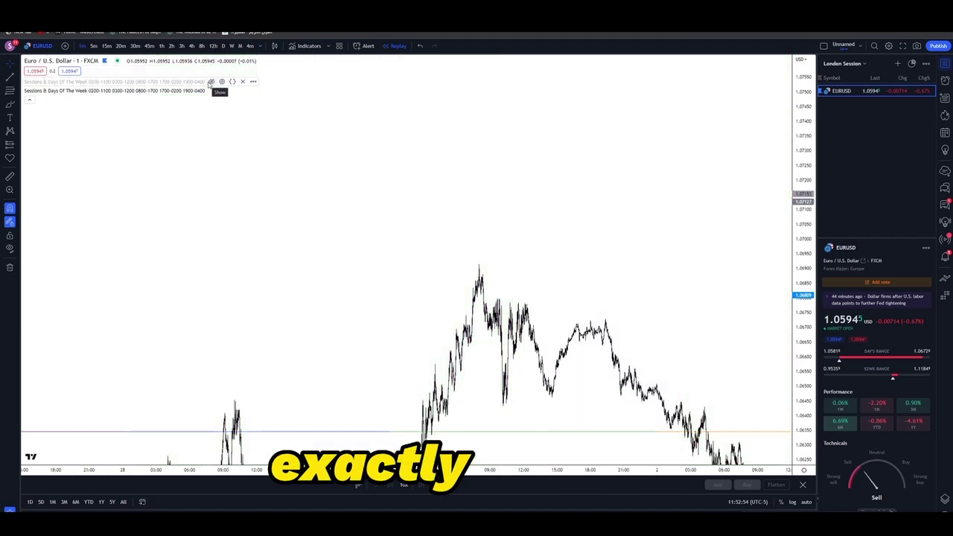
Set the chart to the 20-minute timeframe and widen the 16 February short position to about 17 February.
click(121, 46)
scroll(733, 372, up, 6)
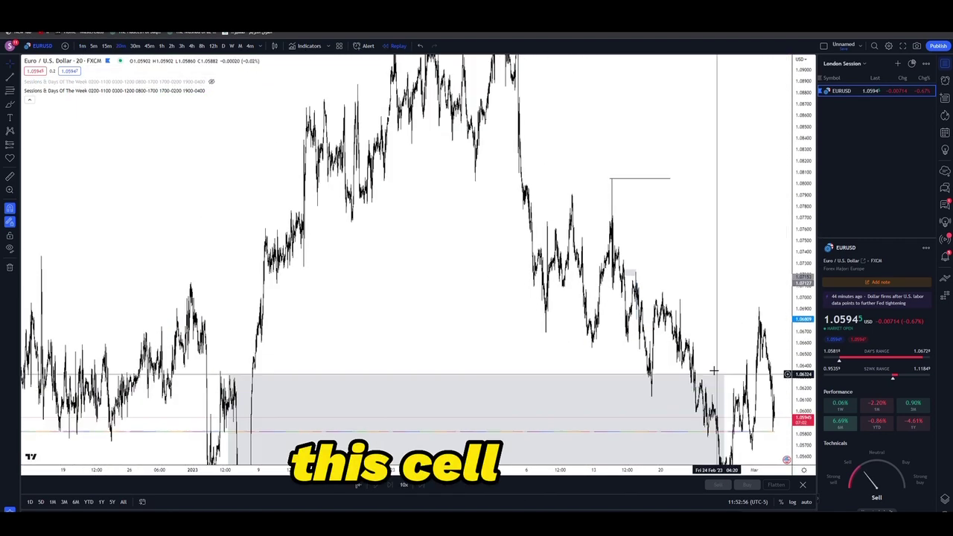
click(635, 284)
scroll(639, 284, up, 8)
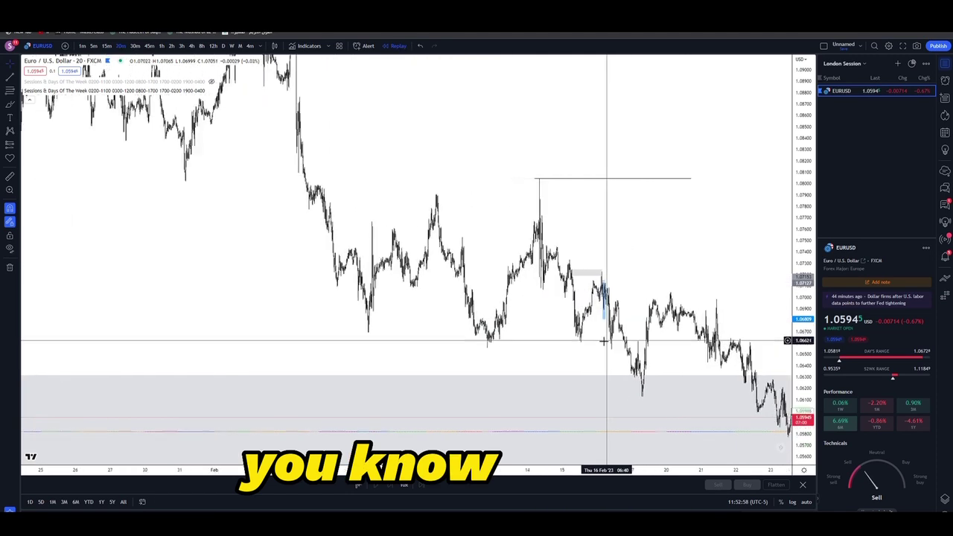
drag(605, 373, 562, 253)
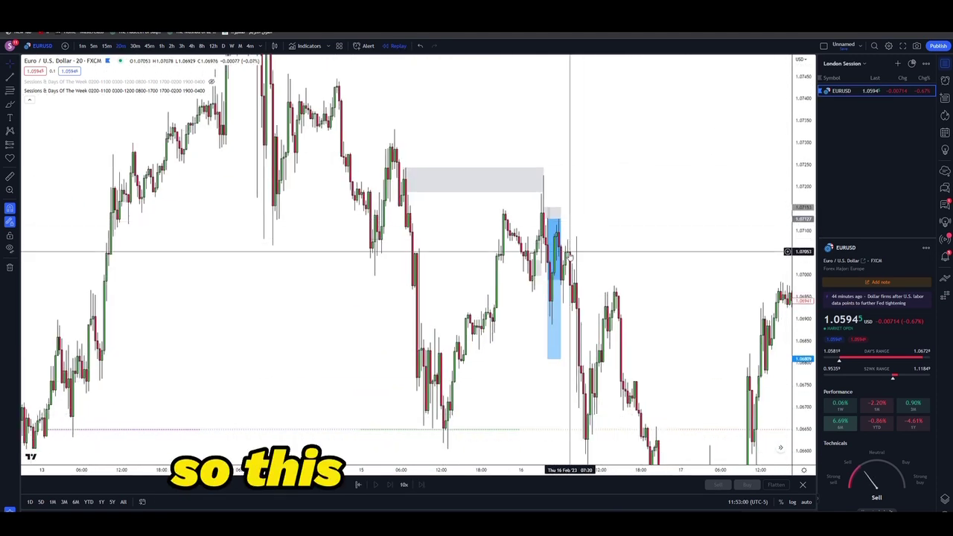
scroll(561, 253, up, 5)
drag(553, 219, 789, 242)
scroll(521, 283, down, 10)
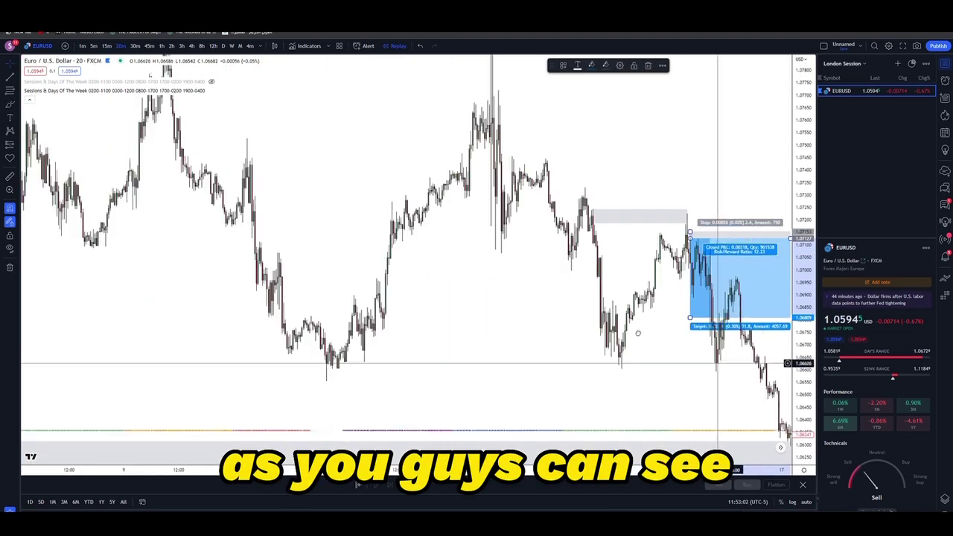
Lower the short position's target to 1.05331, at the late-February low inside the large demand zone.
drag(794, 308, 794, 460)
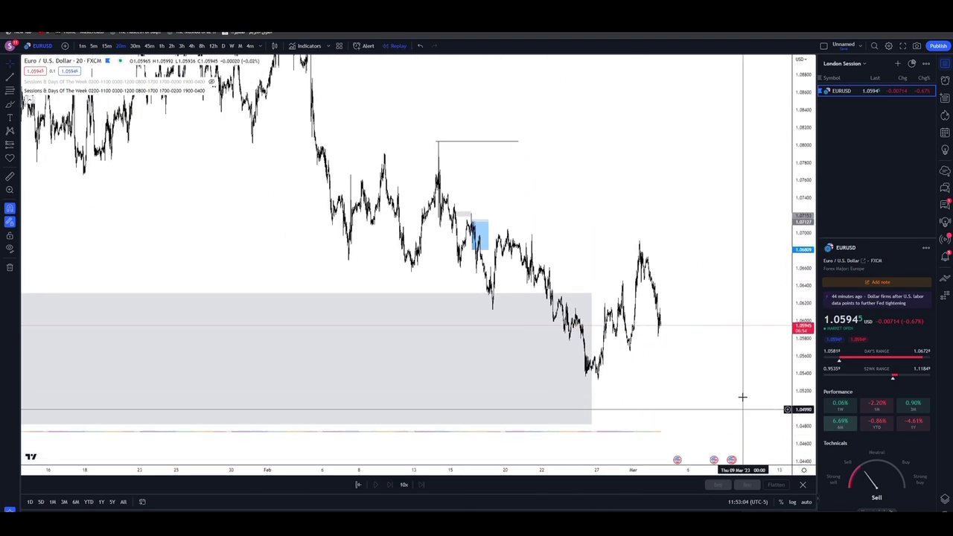
drag(741, 402, 718, 401)
drag(449, 249, 465, 383)
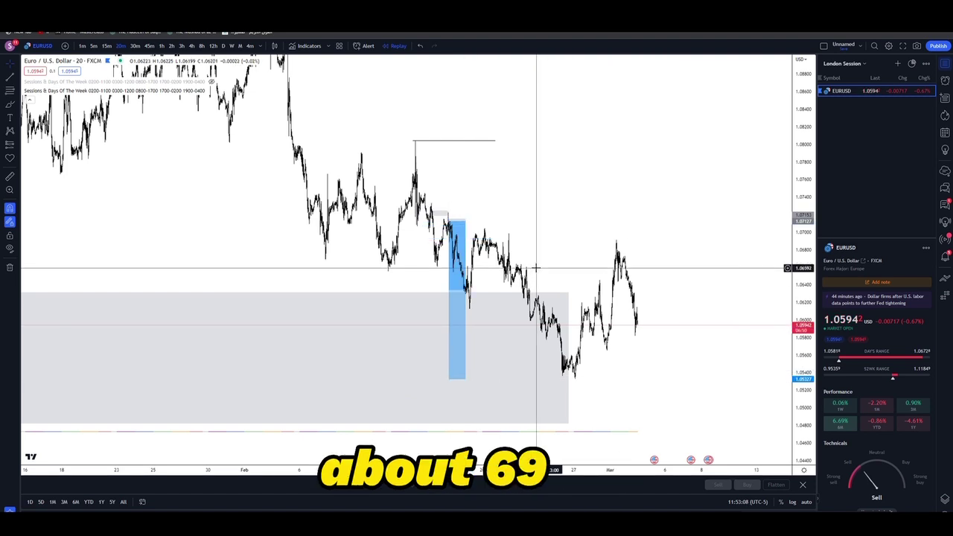
mouse_move(448, 378)
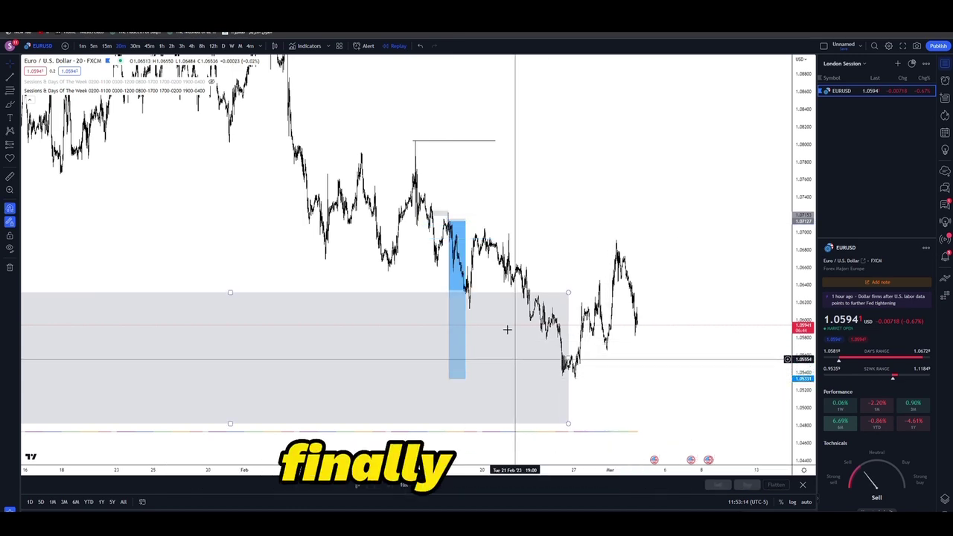
scroll(552, 354, down, 2)
scroll(552, 354, down, 1)
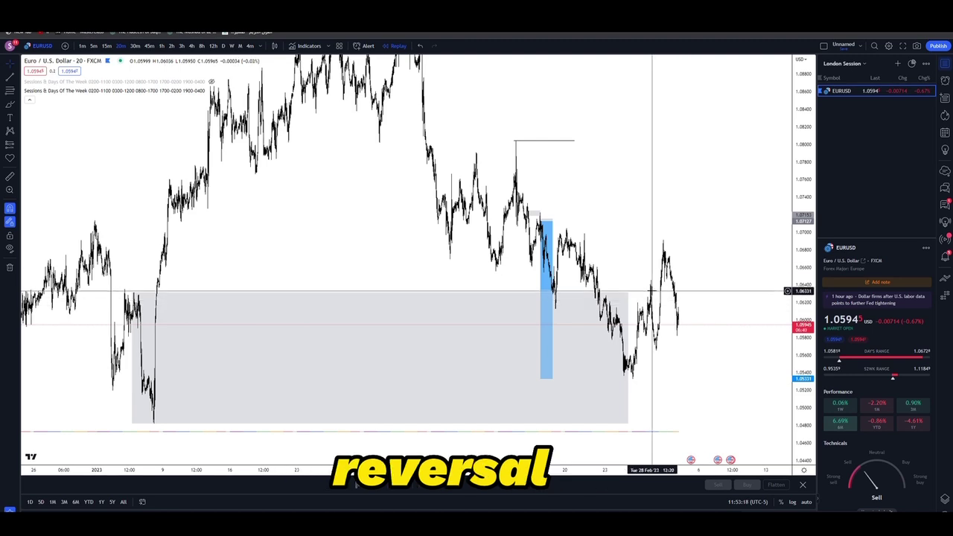
Extend the short position past the late-February low to about midday on 27 February.
scroll(638, 325, up, 4)
drag(498, 229, 722, 229)
drag(747, 323, 692, 332)
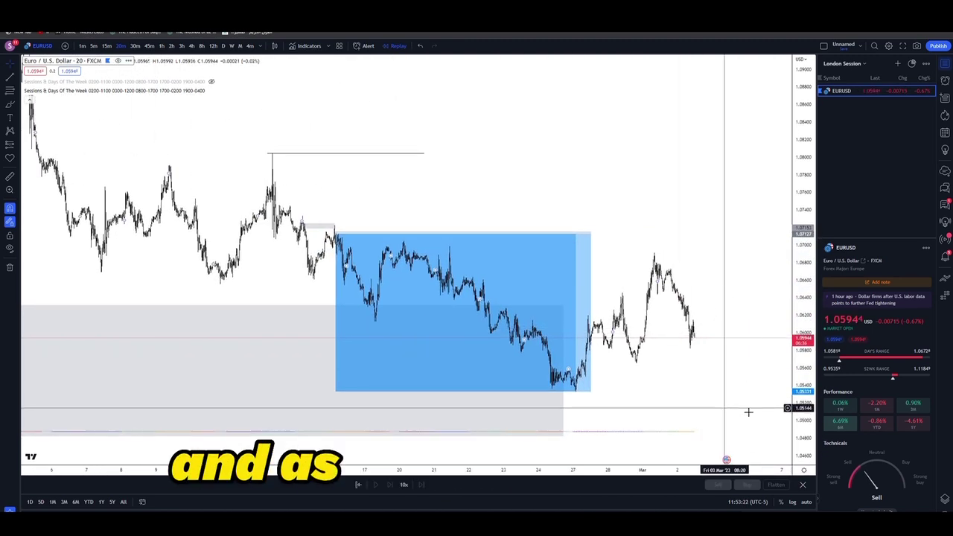
drag(803, 424, 803, 397)
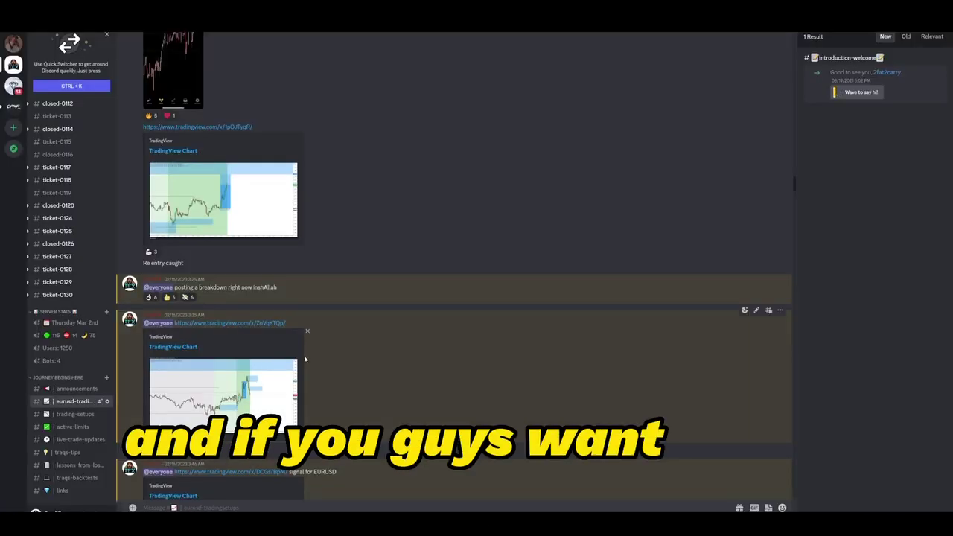
Switch to Discord and view the 16 February trade-closing and zone-result screenshots enlarged.
scroll(301, 344, down, 10)
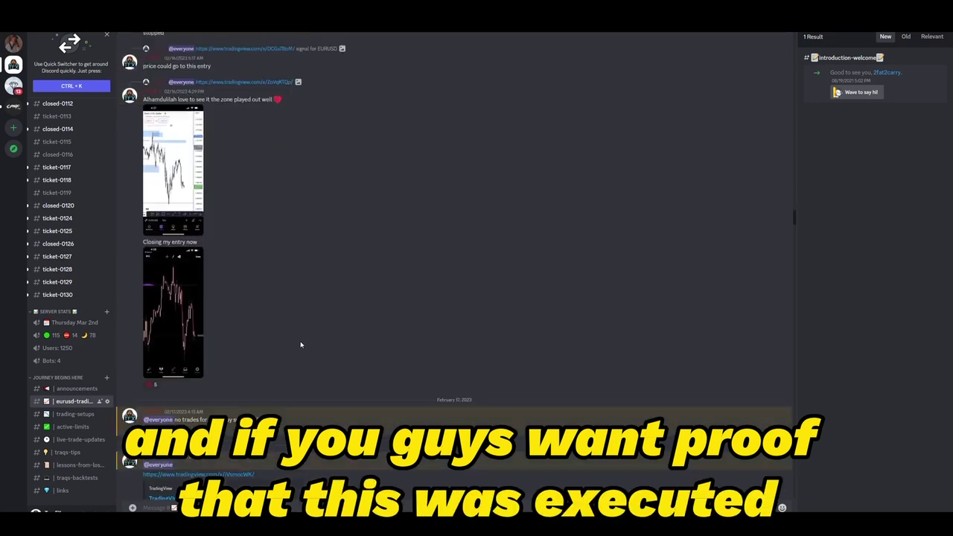
scroll(301, 344, down, 1)
click(172, 276)
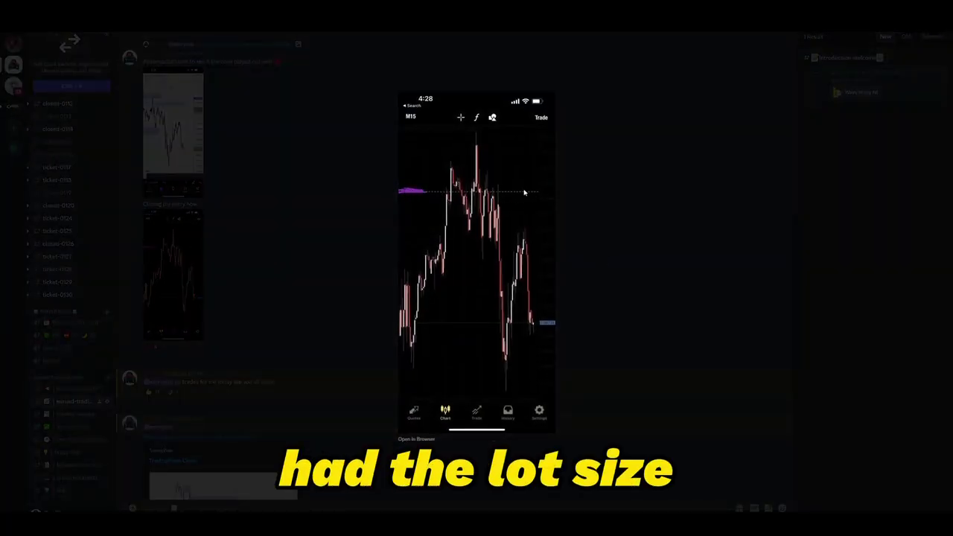
click(260, 266)
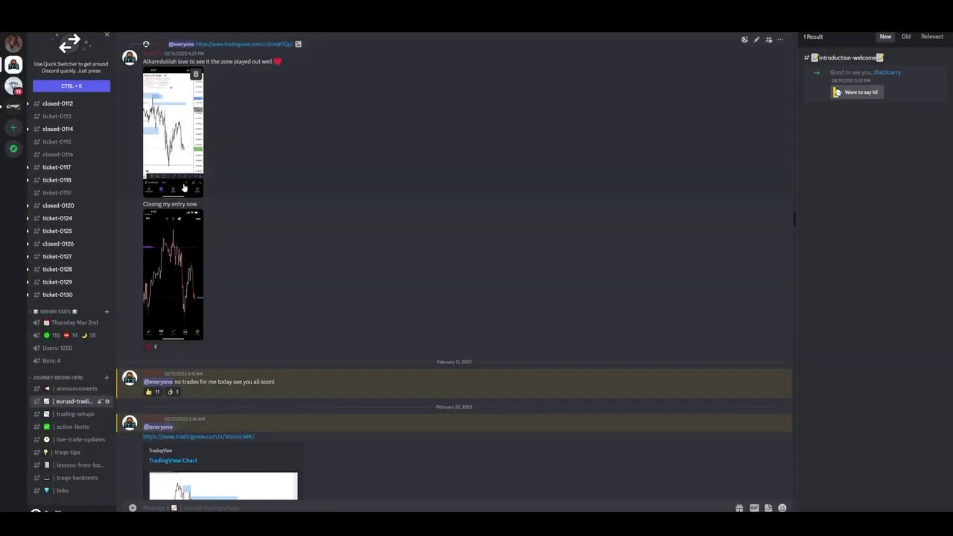
click(176, 179)
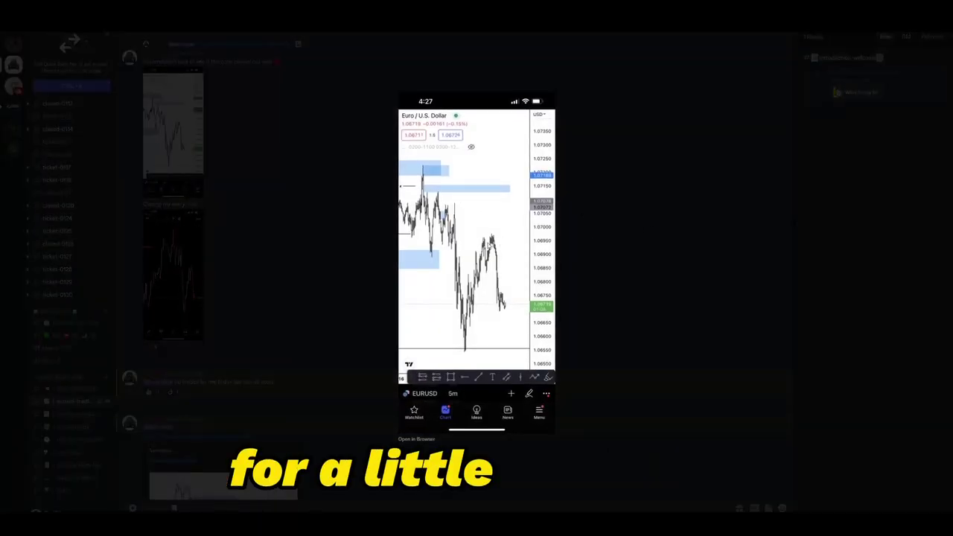
click(582, 239)
Return to the 16 February EURUSD sell zones post and check its chart enlarged.
scroll(310, 270, down, 10)
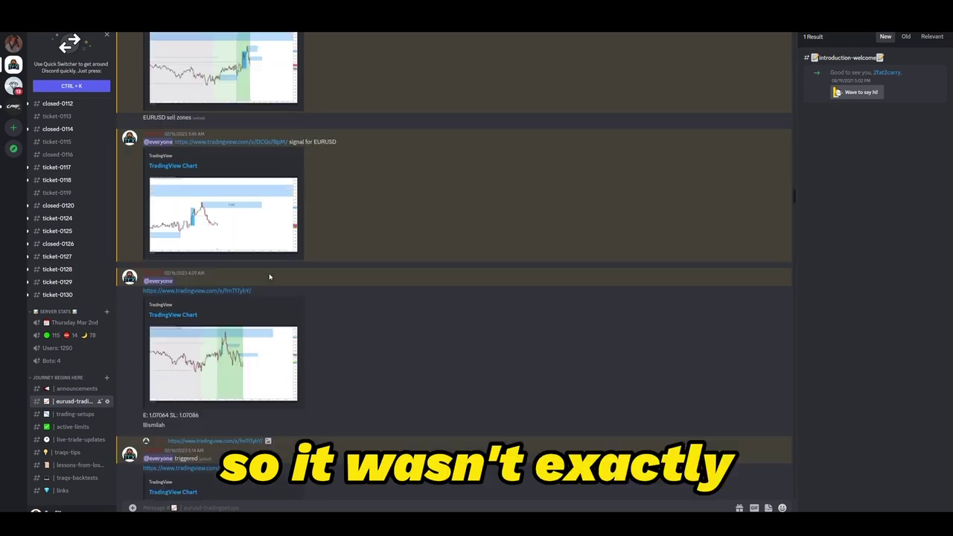
scroll(246, 239, up, 4)
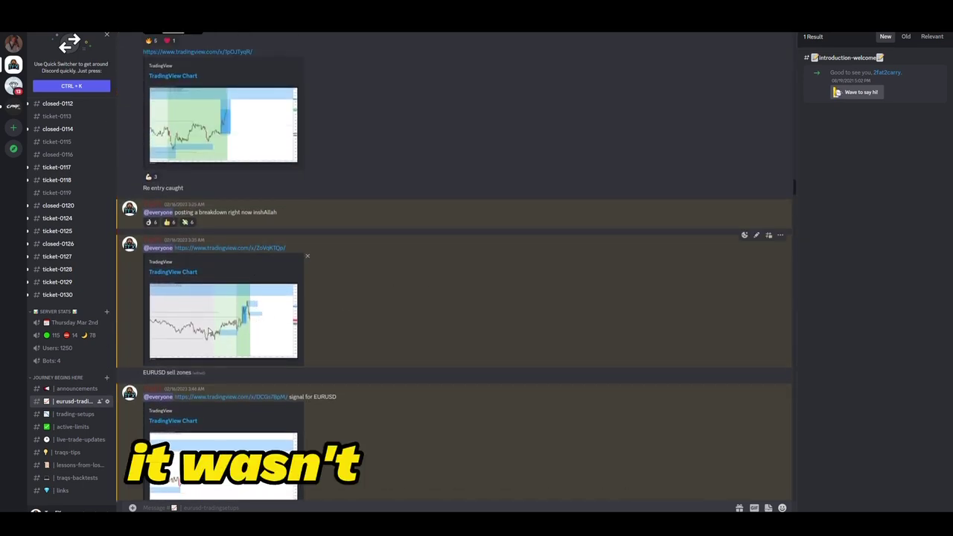
click(258, 320)
click(819, 265)
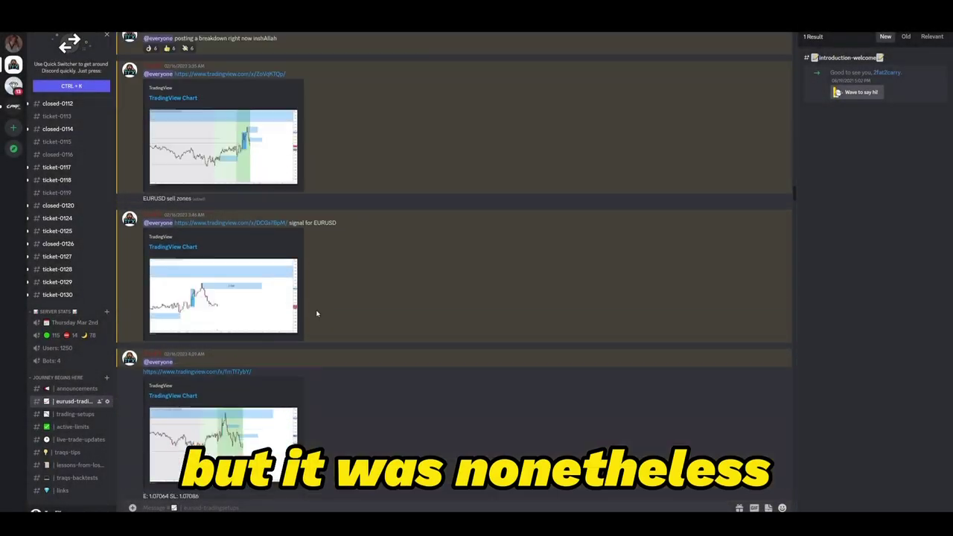
Review the channel's trade posts up to 22 February and enlarge the EURUSD sell zones chart marked "wait for confirmation".
scroll(317, 315, down, 3)
scroll(318, 315, down, 5)
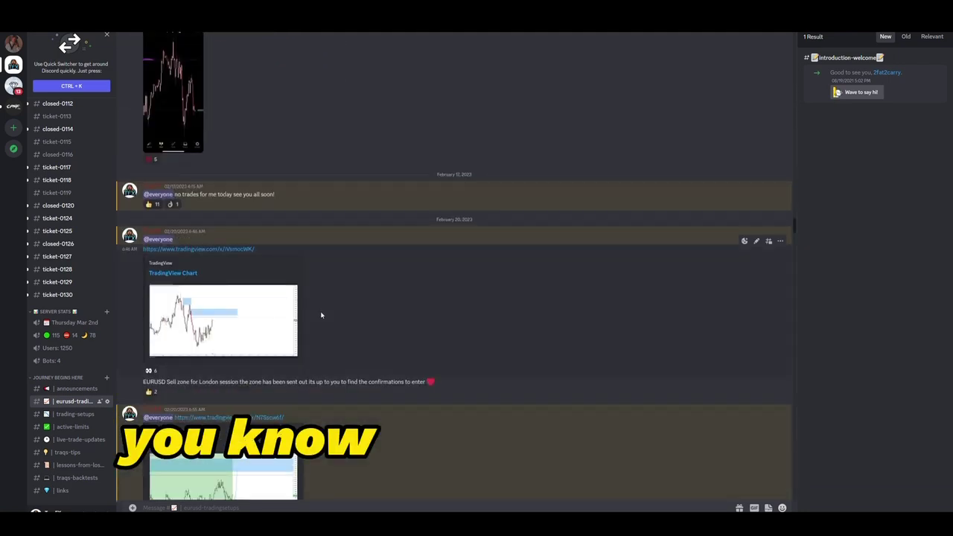
scroll(321, 314, down, 10)
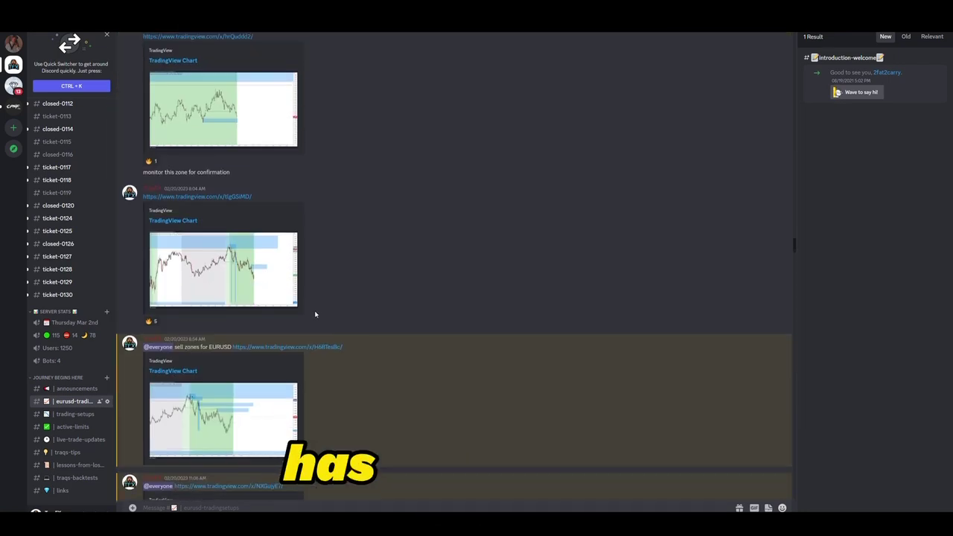
scroll(315, 314, down, 10)
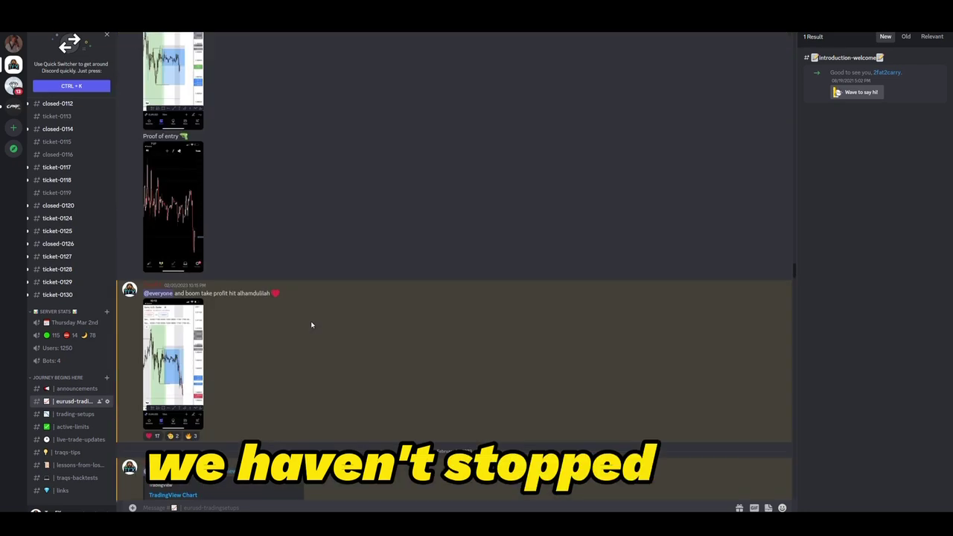
scroll(311, 324, down, 10)
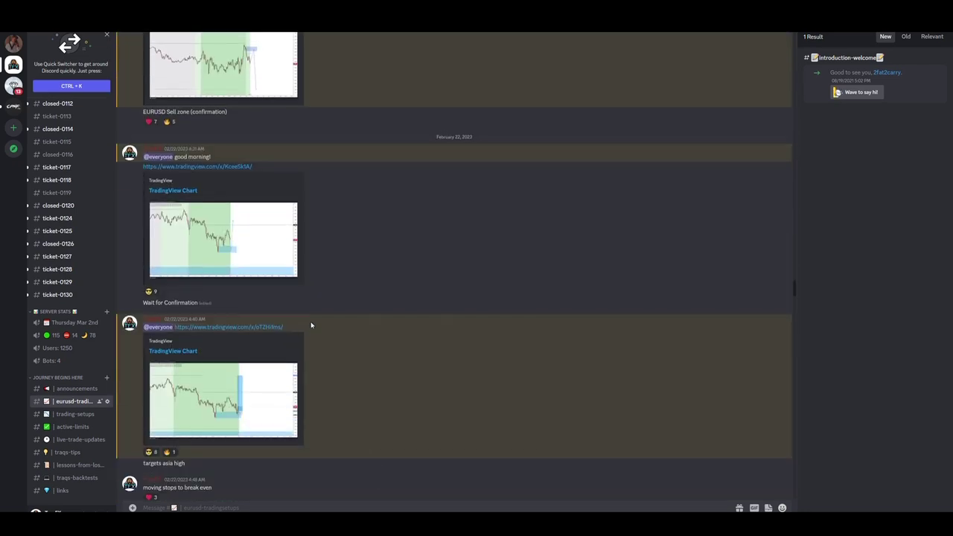
scroll(311, 325, down, 3)
scroll(306, 324, down, 10)
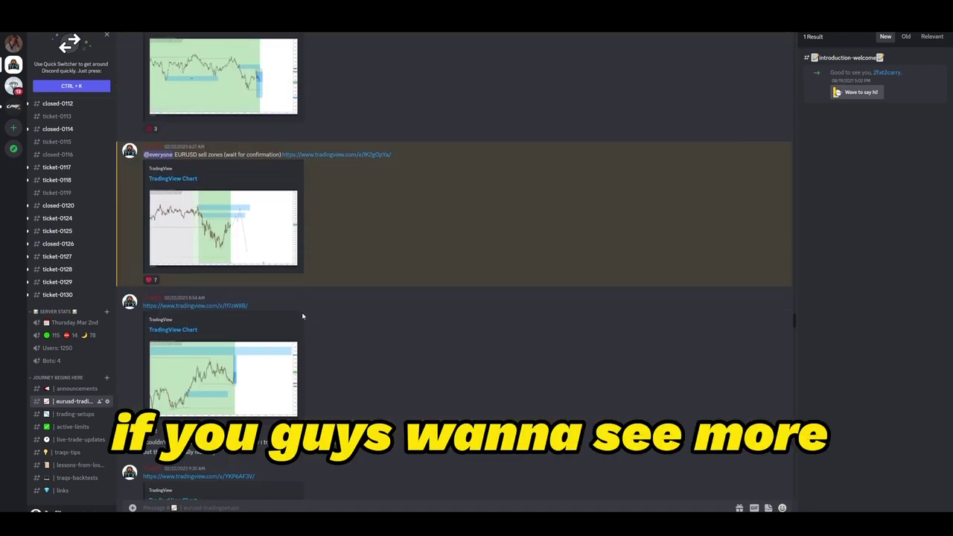
click(227, 246)
click(149, 162)
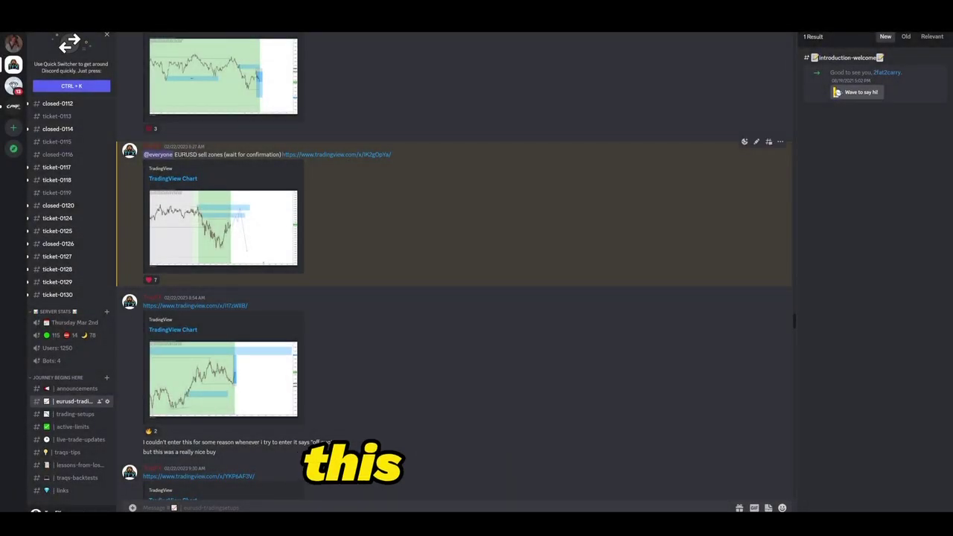
Enlarge the 22 February EURUSD sell zones chart again to check its two supply zones and projected drop.
click(236, 222)
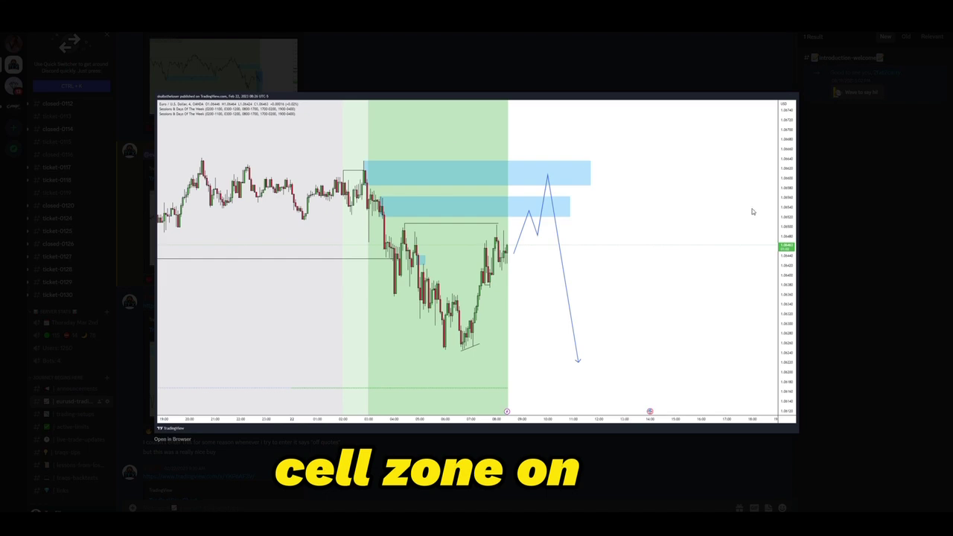
click(837, 241)
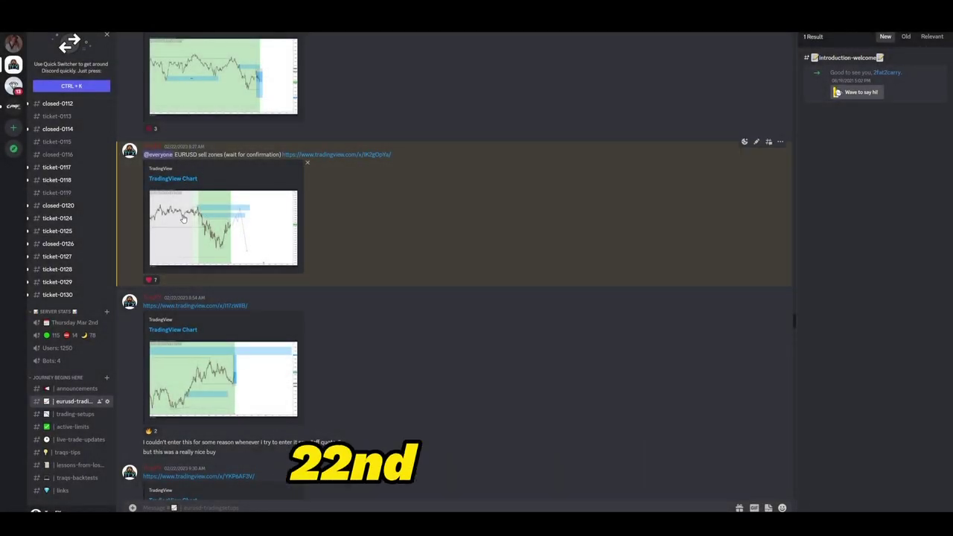
click(224, 222)
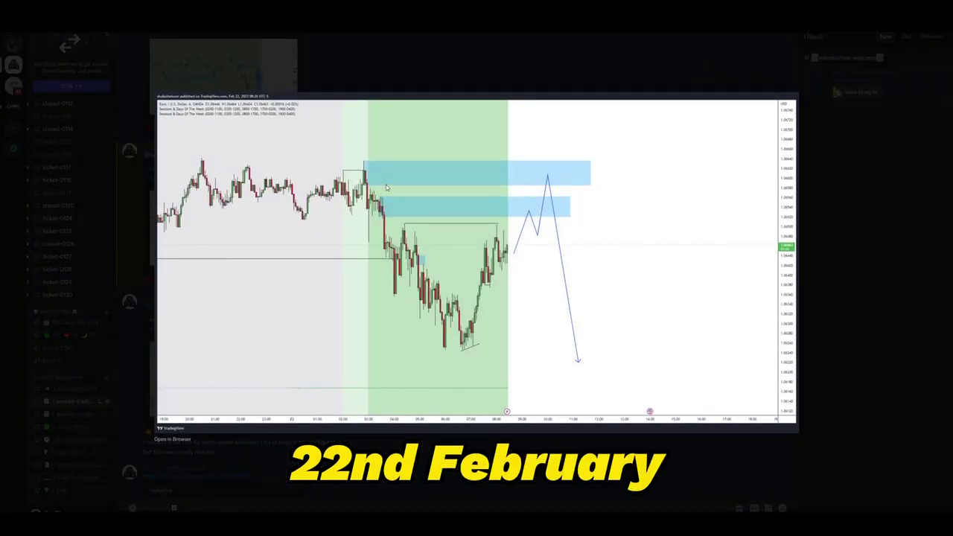
click(844, 287)
Go through the following 22 February posts and check the "Beautifully played out" EURUSD chart enlarged.
scroll(287, 302, down, 2)
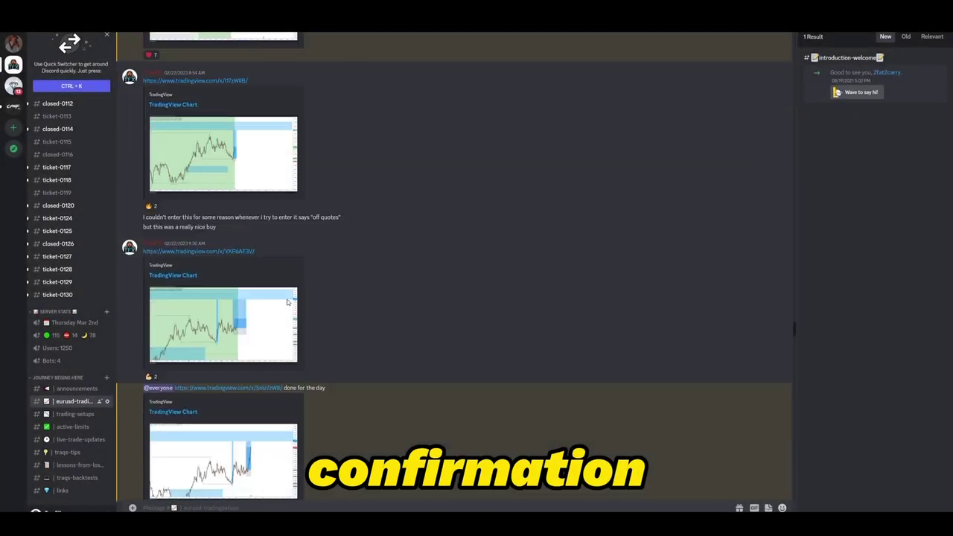
scroll(262, 279, down, 10)
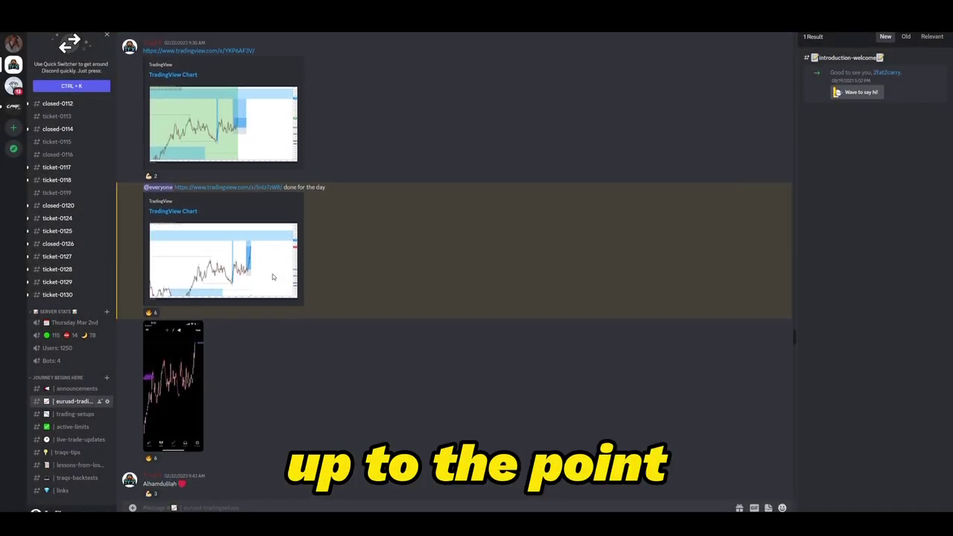
click(270, 314)
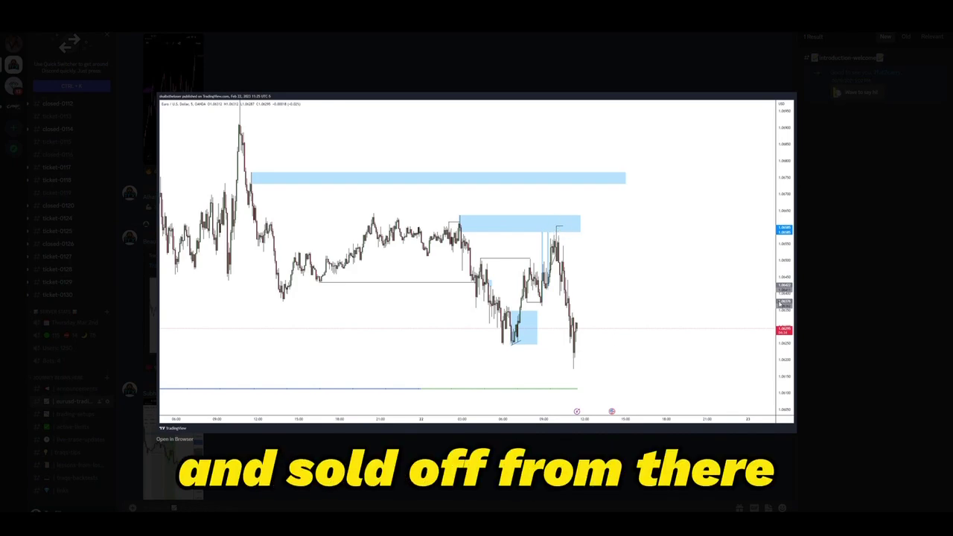
click(824, 278)
View the phone chart screenshot in the 22 February "SubhanAllah" post enlarged.
scroll(272, 311, down, 1)
scroll(271, 311, down, 3)
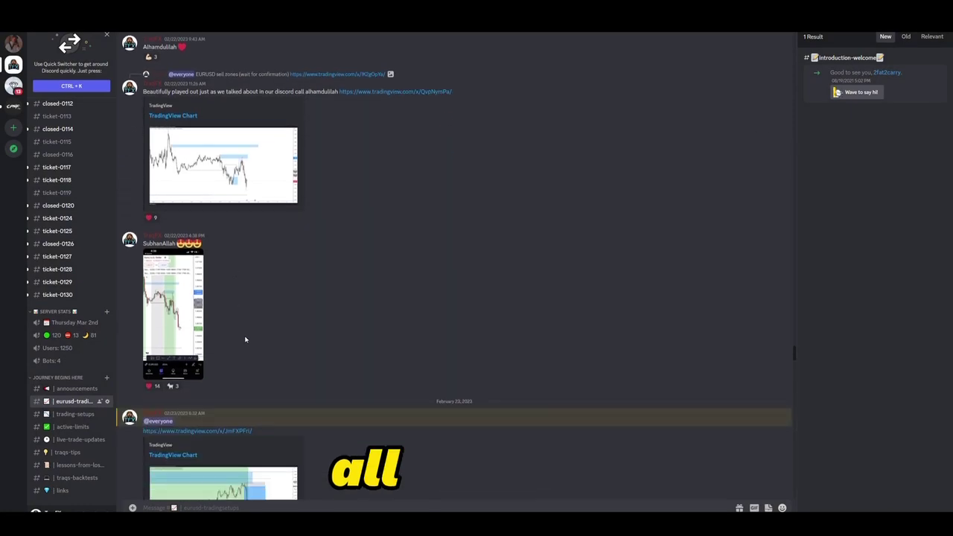
click(185, 322)
click(301, 289)
scroll(308, 297, up, 2)
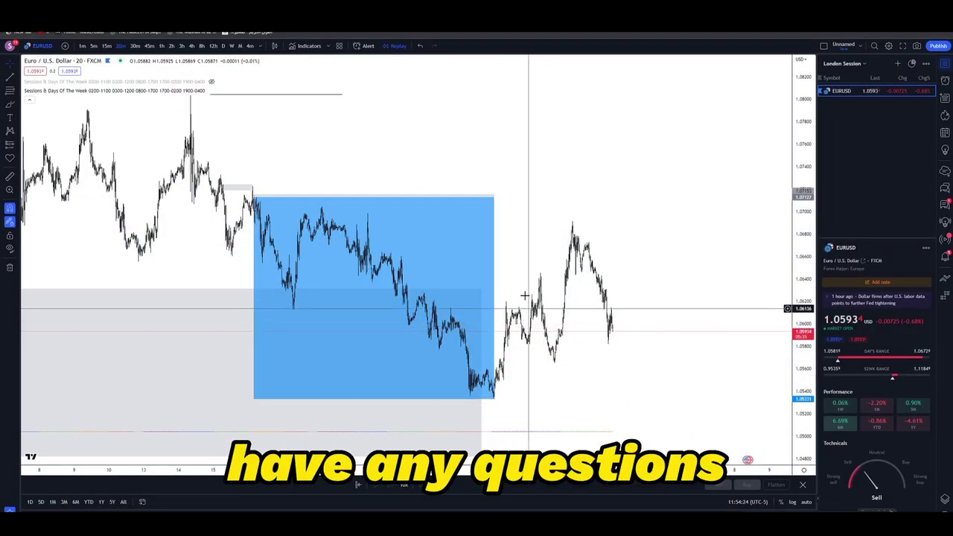
Return to the EURUSD chart in TradingView and bring up the OBS window over it.
drag(525, 295, 526, 306)
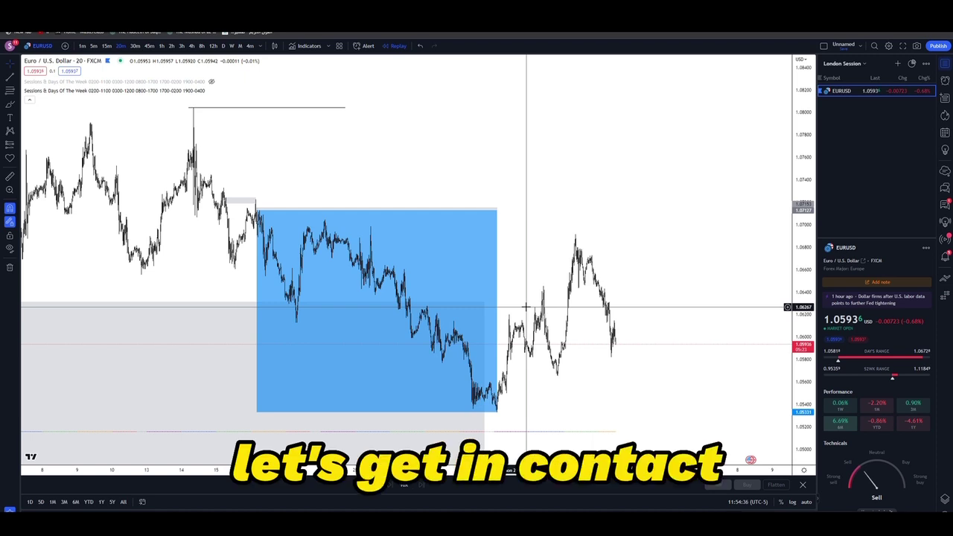
click(291, 519)
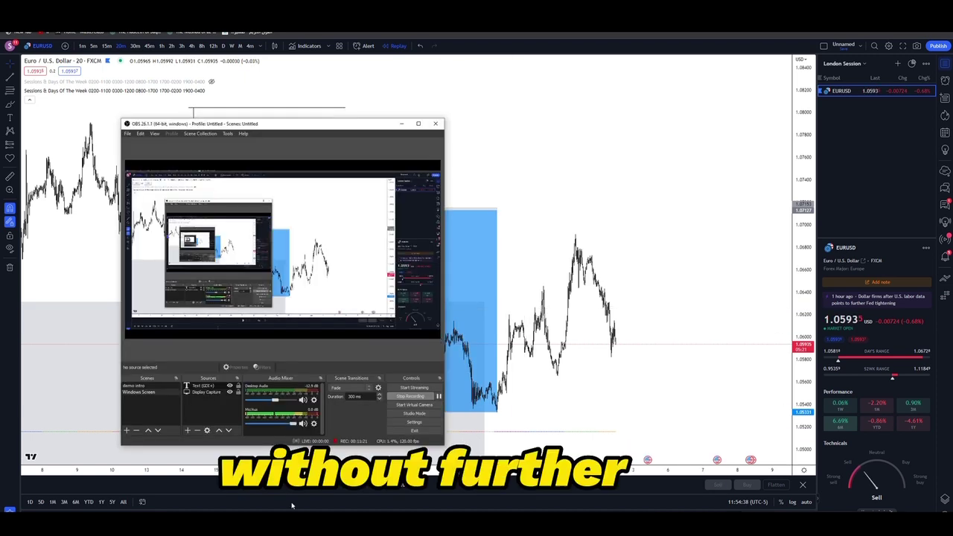